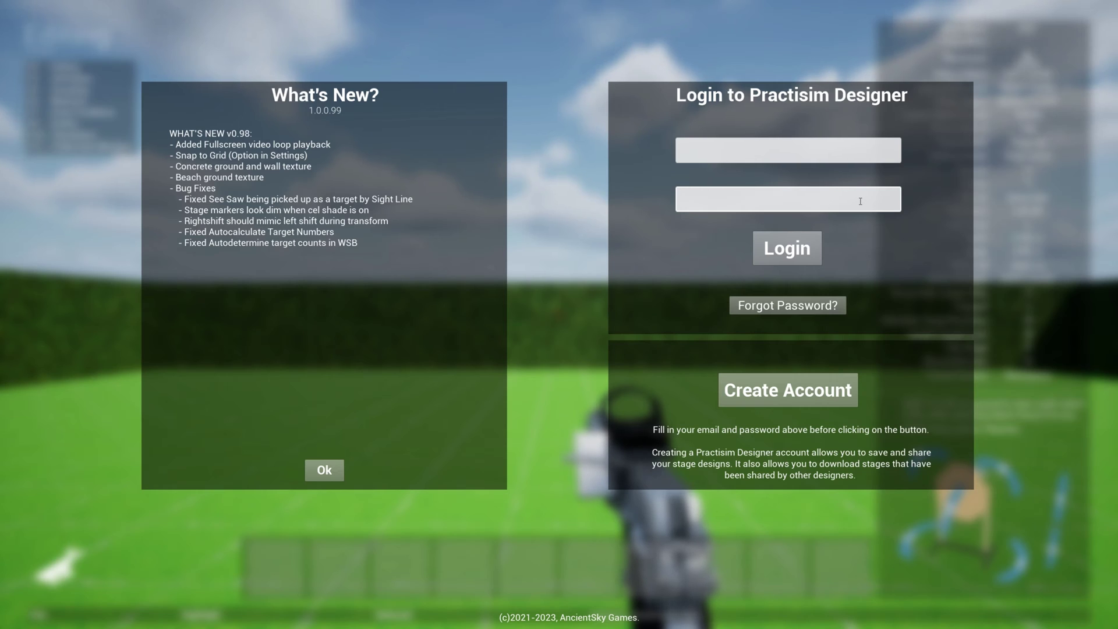
Create a new account by entering the account e-mail and password
{"action": "left_click", "coordinate": [811, 150]}
{"action": "key", "text": "Tab"}
{"action": "type", "text": "•••••••••••"}
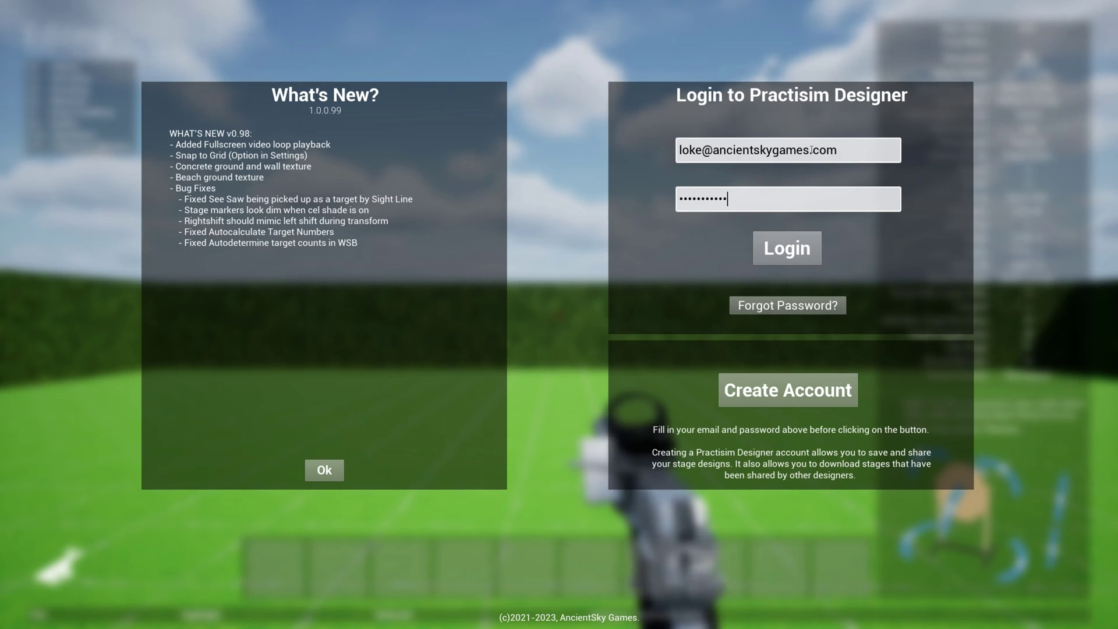
{"action": "left_click", "coordinate": [794, 396]}
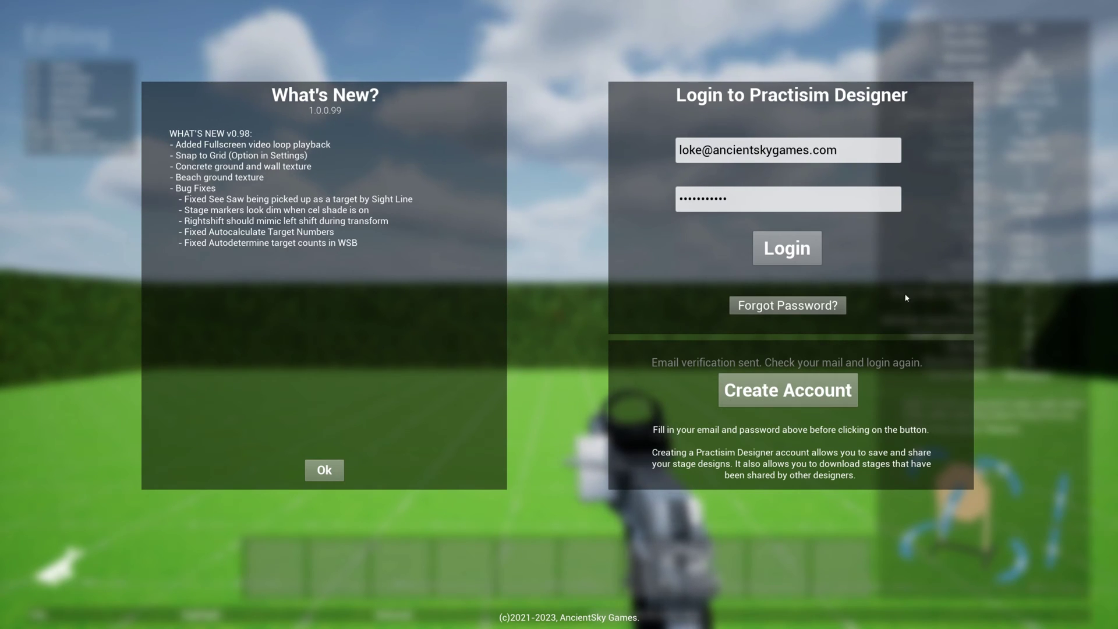
Log in to open the Editing view on the empty grass range
{"action": "left_click", "coordinate": [786, 251]}
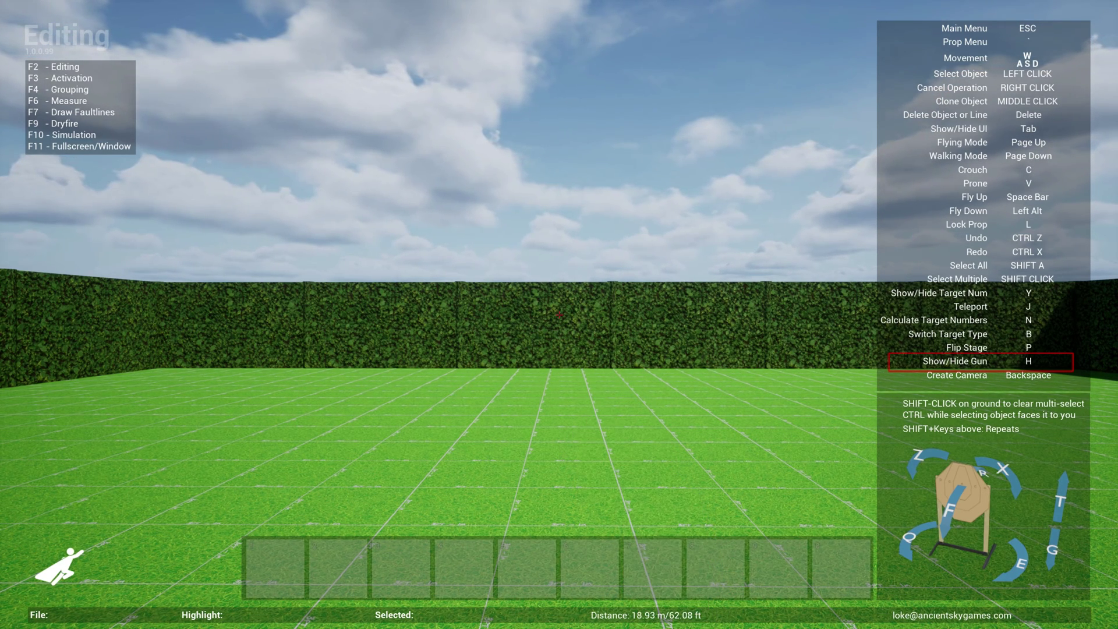
Hide the handgun with H, then bring up the Main Menu with Escape
{"action": "key", "text": "h"}
{"action": "key", "text": "h"}
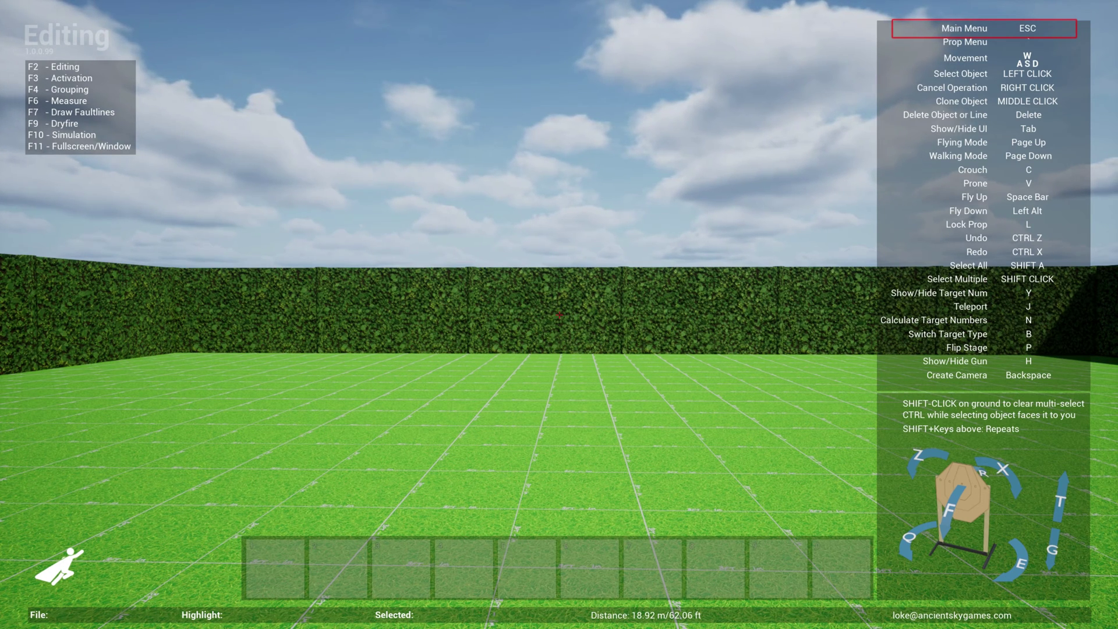
{"action": "key", "text": "Escape"}
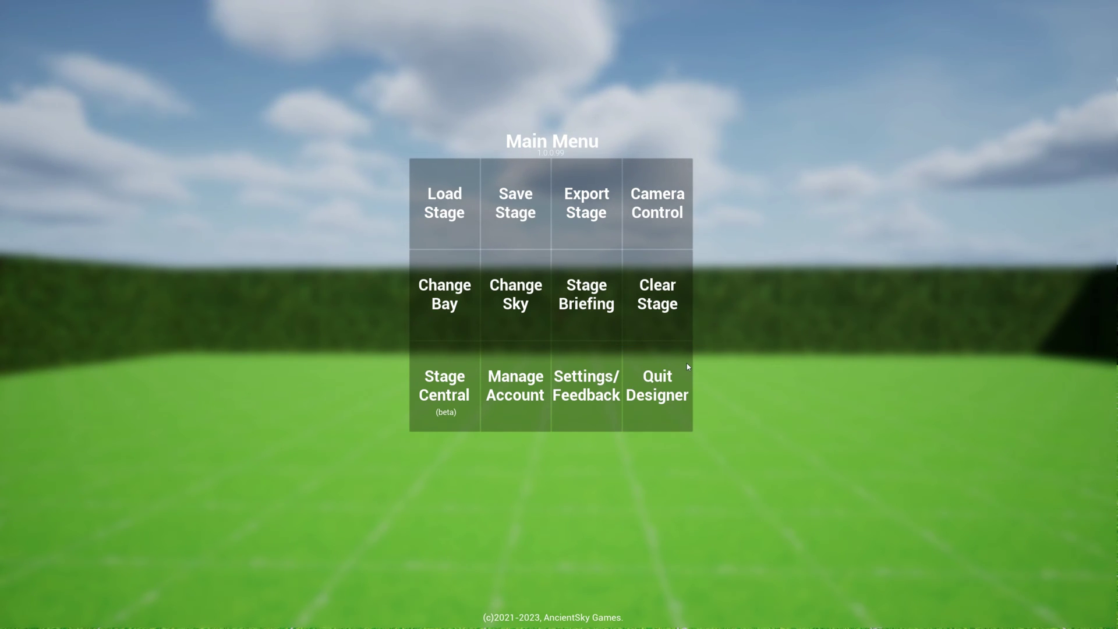
Dismiss the Main Menu with Escape to resume editing
{"action": "key", "text": "Escape"}
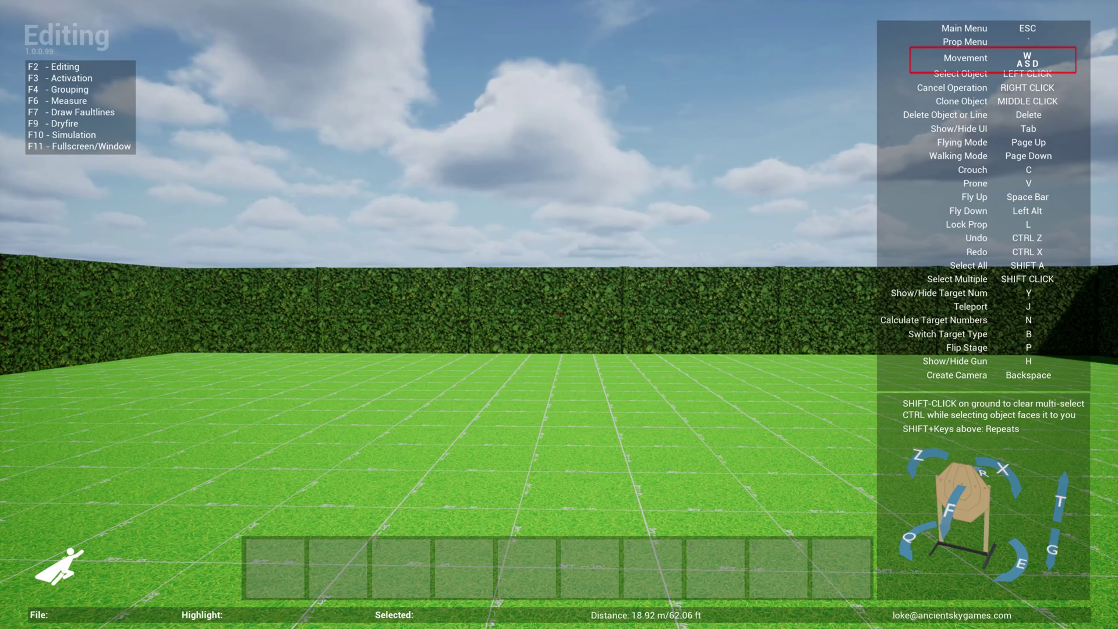
Walk with W/A/S/D along the hedge walls and corner, ending near the far hedge
{"action": "key", "text": "w"}
{"action": "key", "text": "s"}
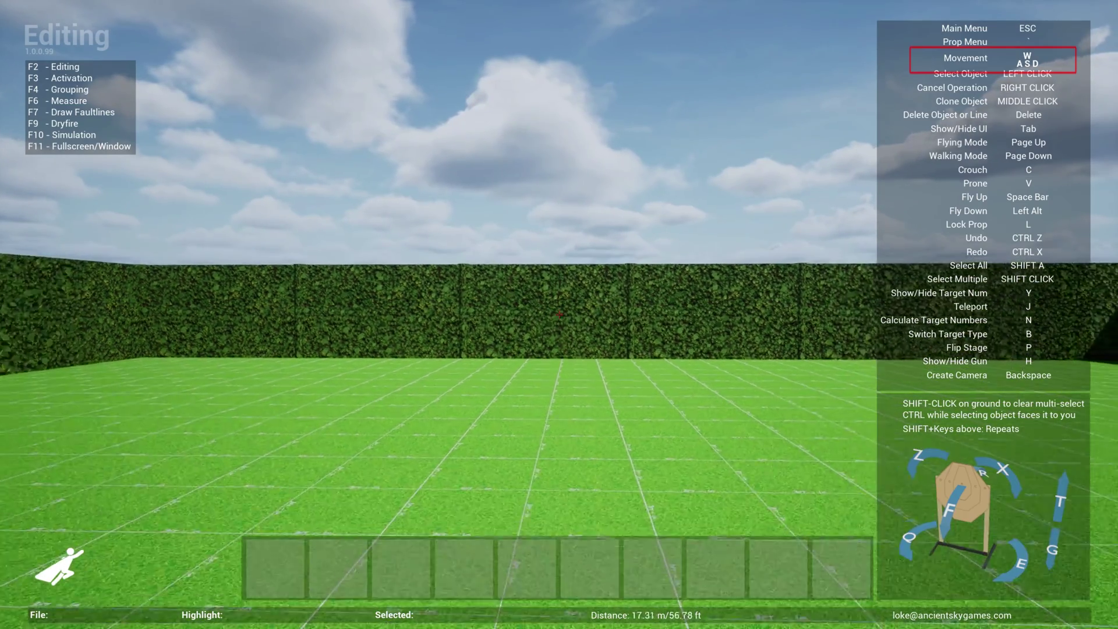
{"action": "key", "text": "a"}
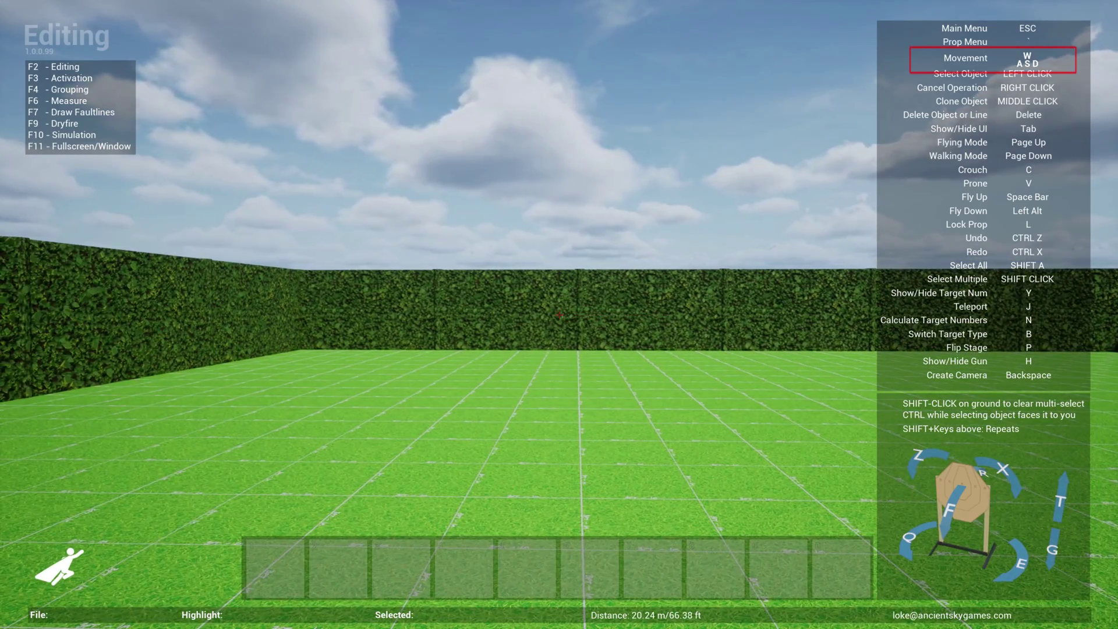
{"action": "key", "text": "a"}
{"action": "key", "text": "d"}
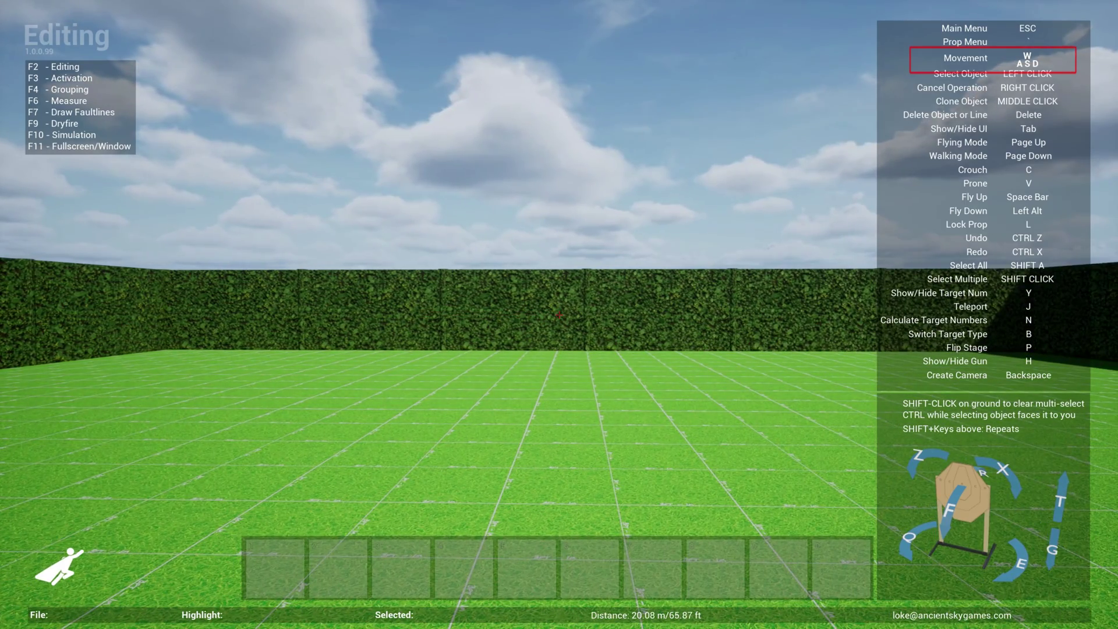
{"action": "key", "text": "a"}
{"action": "key", "text": "w"}
{"action": "key", "text": "s"}
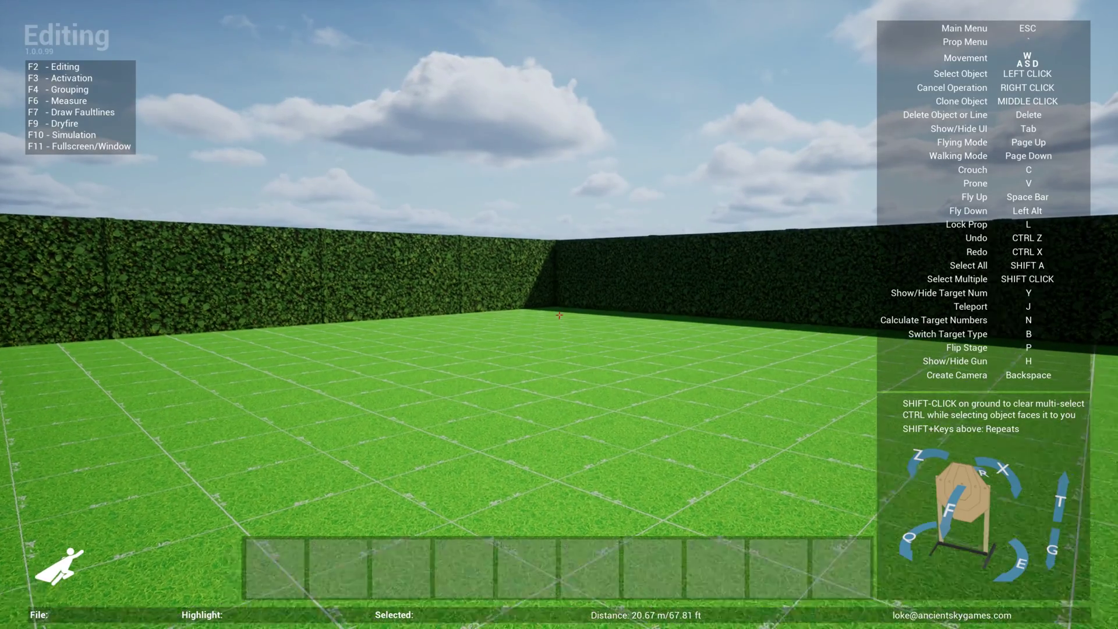
{"action": "key", "text": "w"}
{"action": "key", "text": "s"}
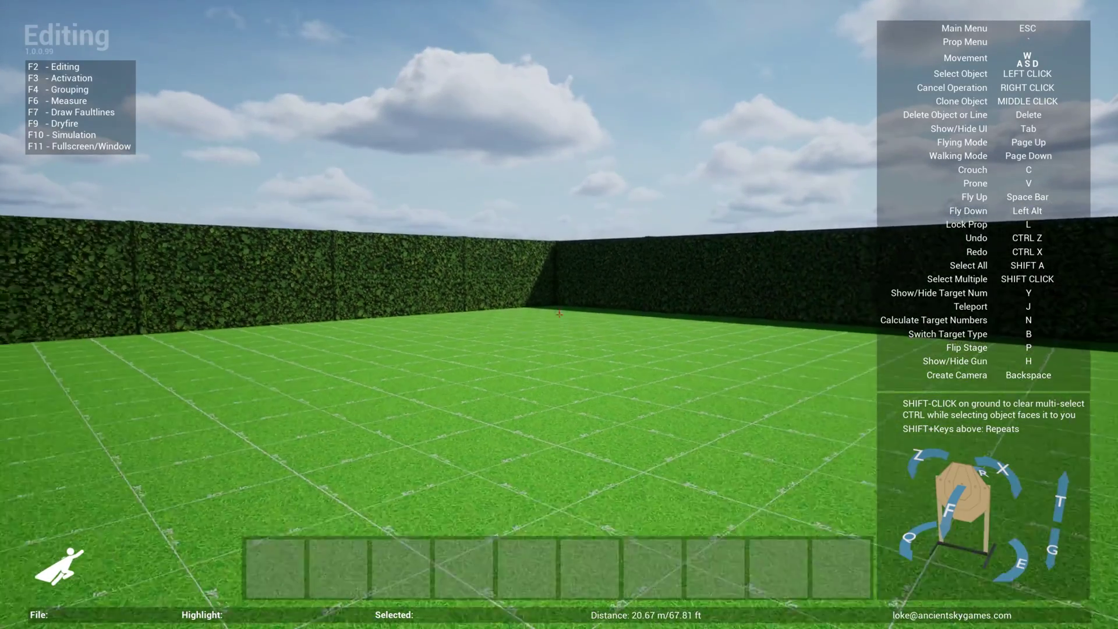
{"action": "key", "text": "w"}
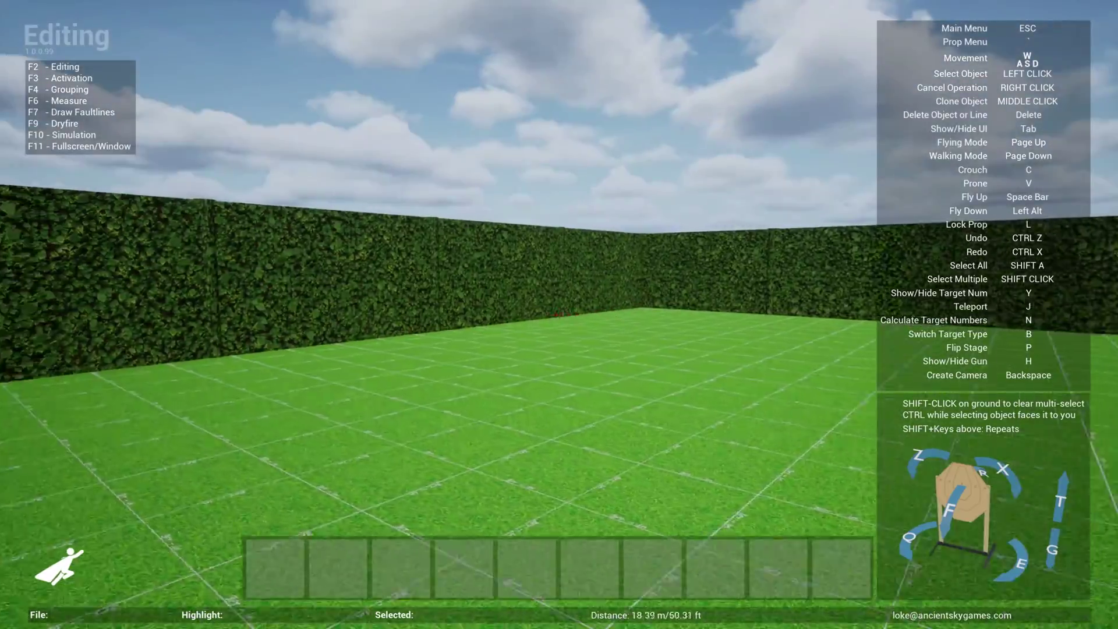
{"action": "key", "text": "s"}
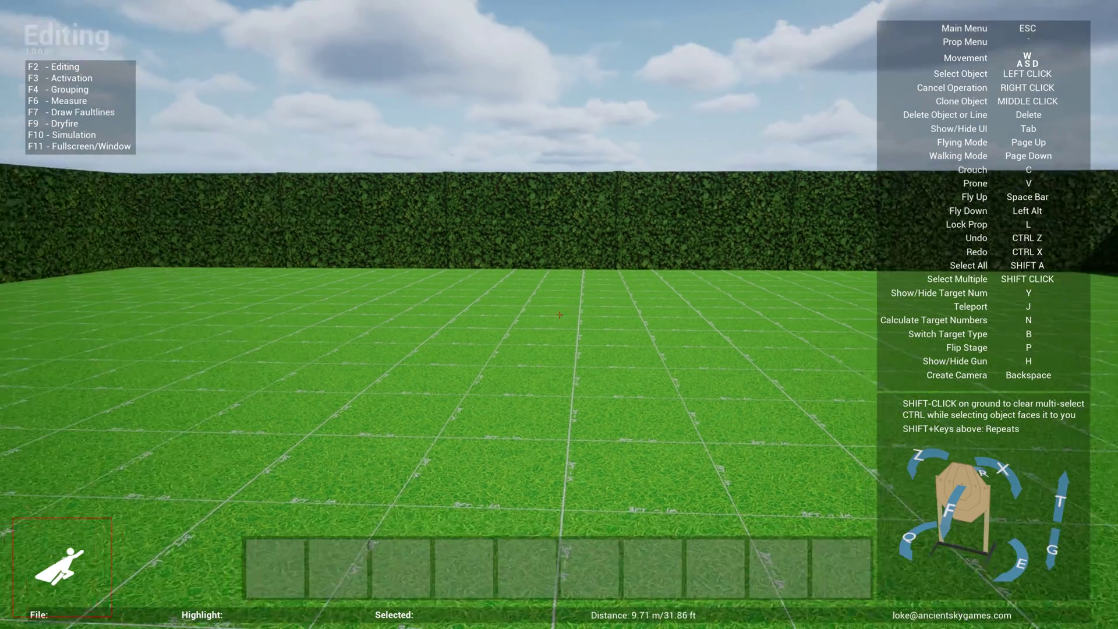
Fly up above the hedge wall, then descend back to ground level inside the enclosure
{"action": "key", "text": "space"}
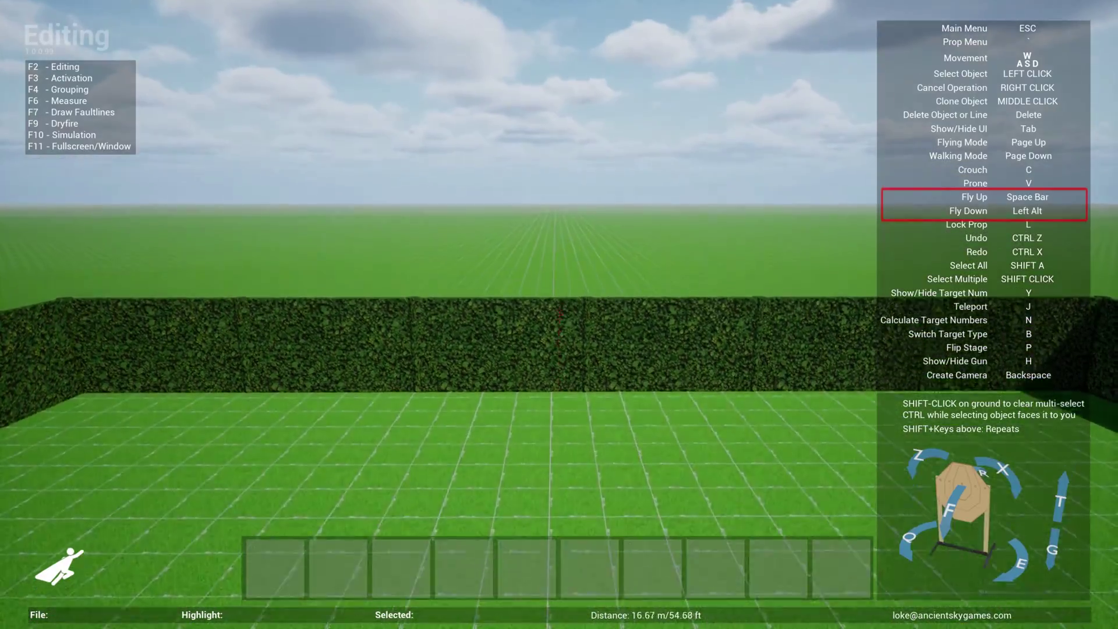
{"action": "key", "text": "alt"}
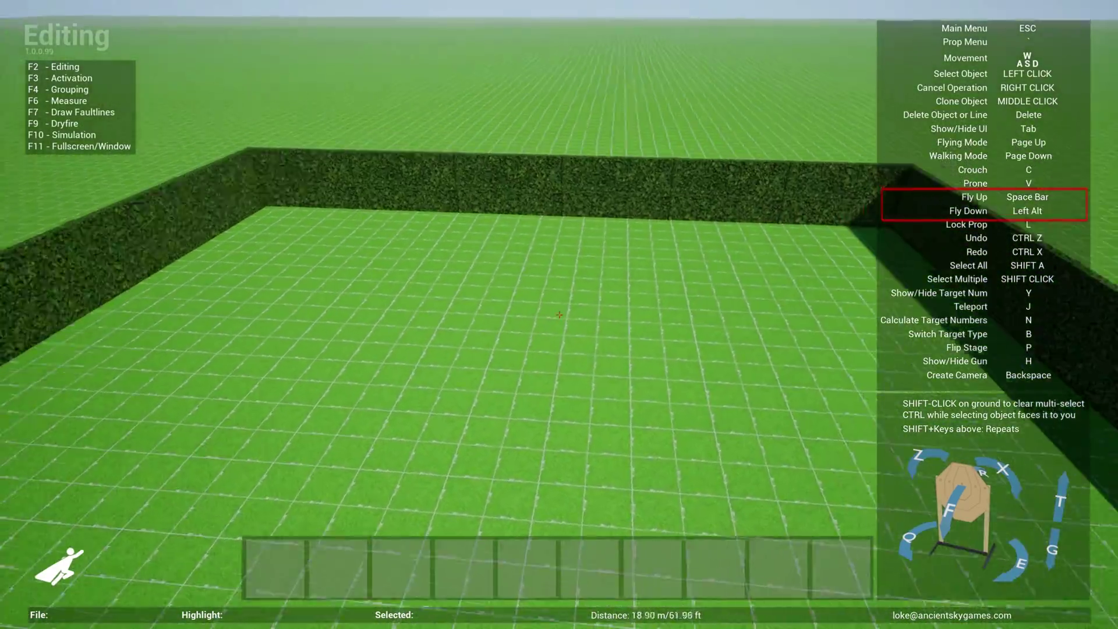
{"action": "key", "text": "alt"}
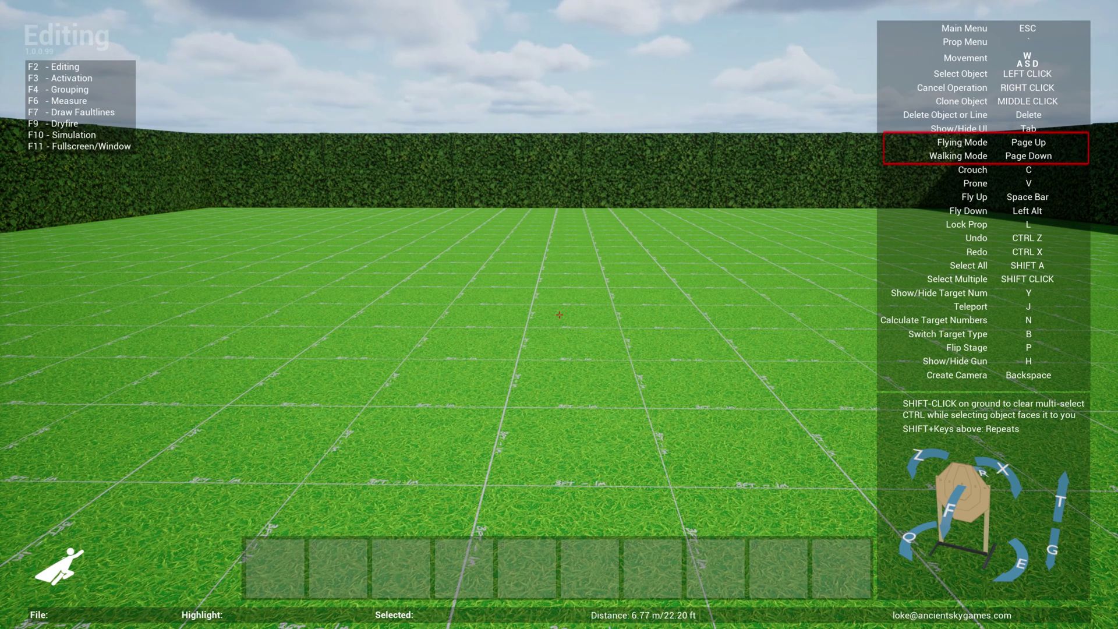
Switch to walking mode, crouch, go prone, then rise back to standing height
{"action": "key", "text": "Page_Down"}
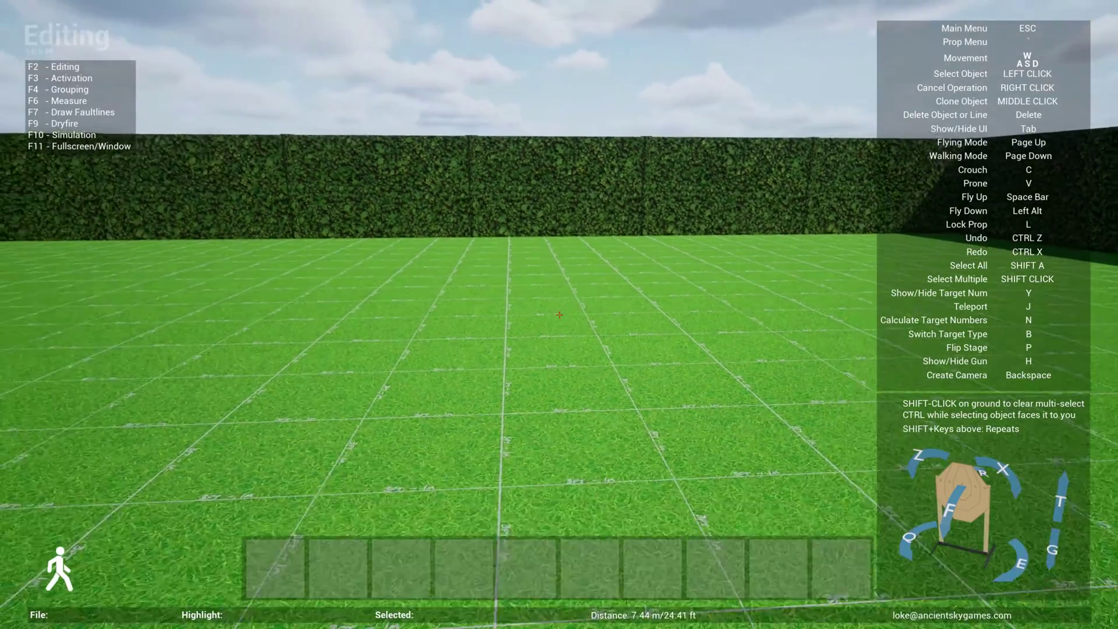
{"action": "key", "text": "c"}
{"action": "key", "text": "v"}
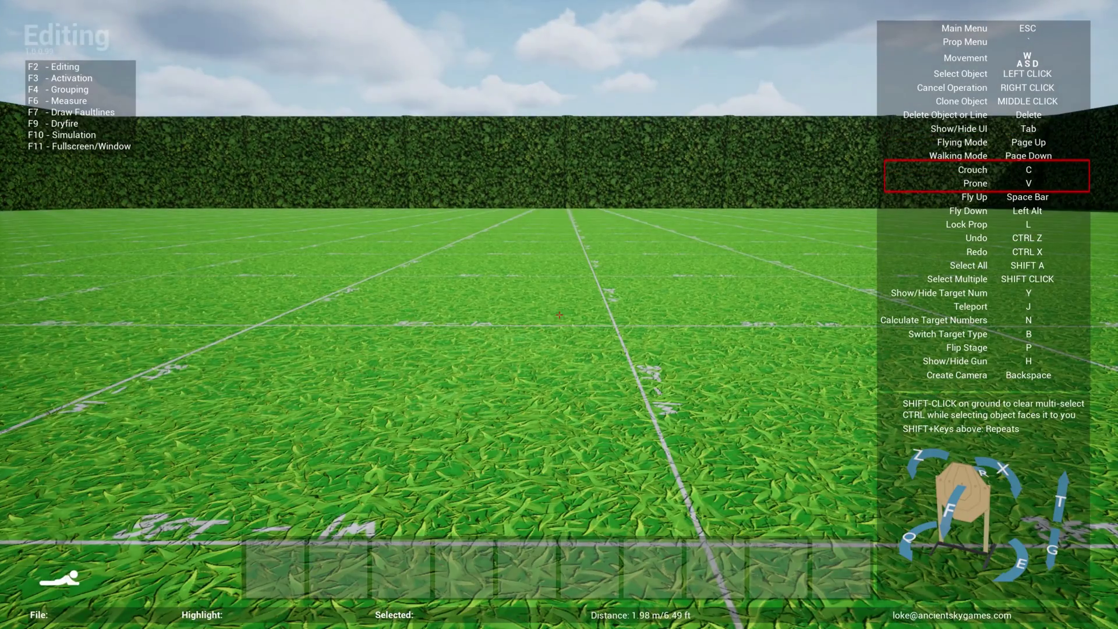
{"action": "key", "text": "v"}
{"action": "key", "text": "c"}
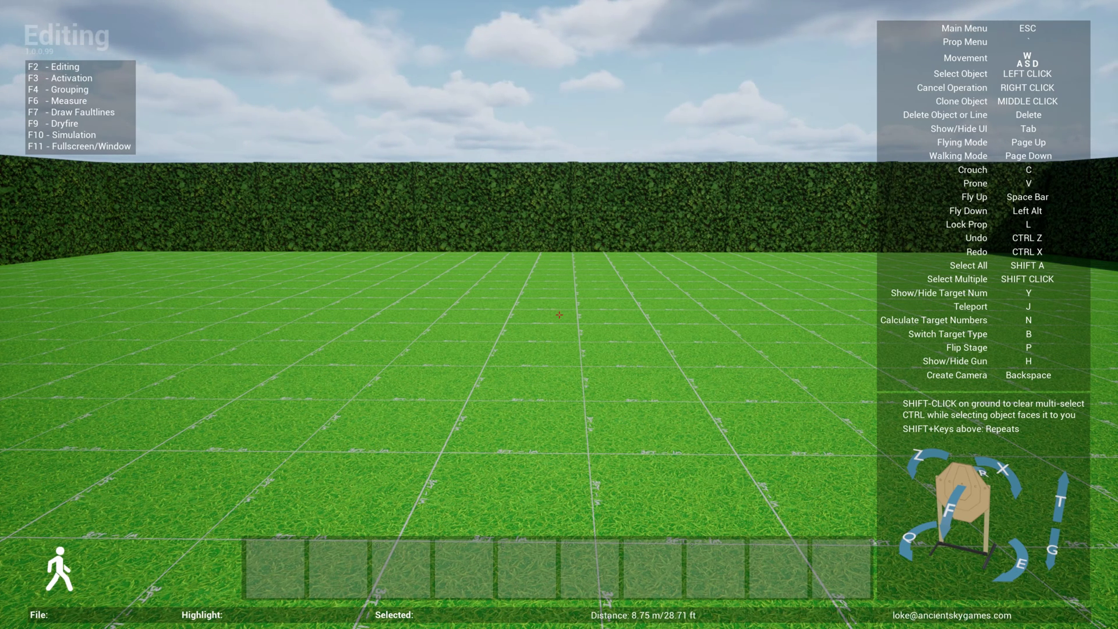
Switch back to flying mode and open the Prop Menu with the ` key
{"action": "key", "text": "Page_Up"}
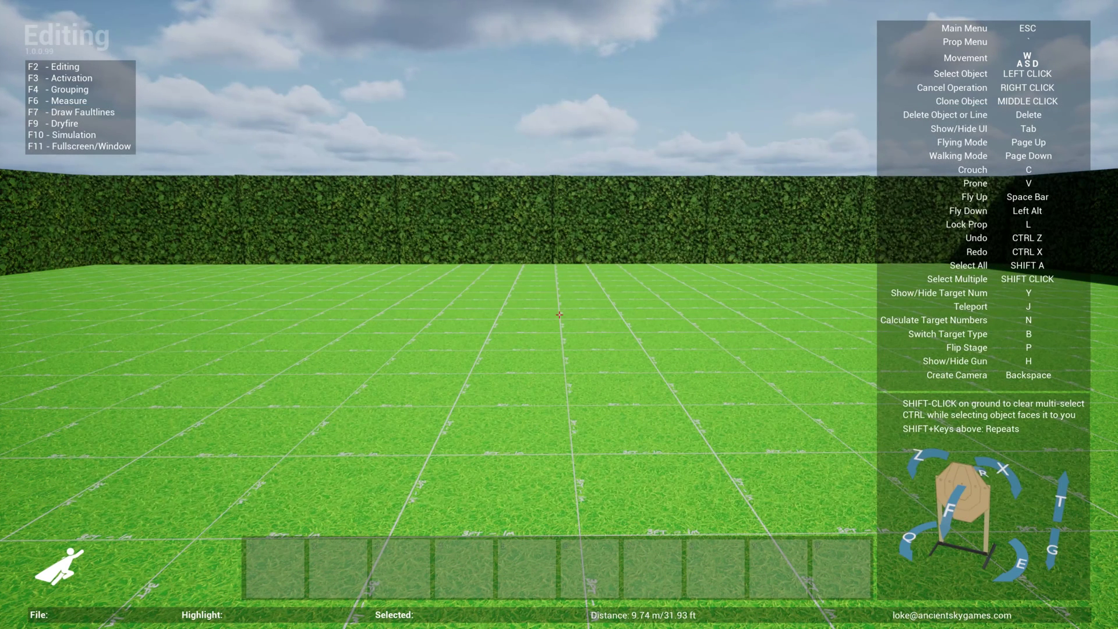
{"action": "key", "text": "grave"}
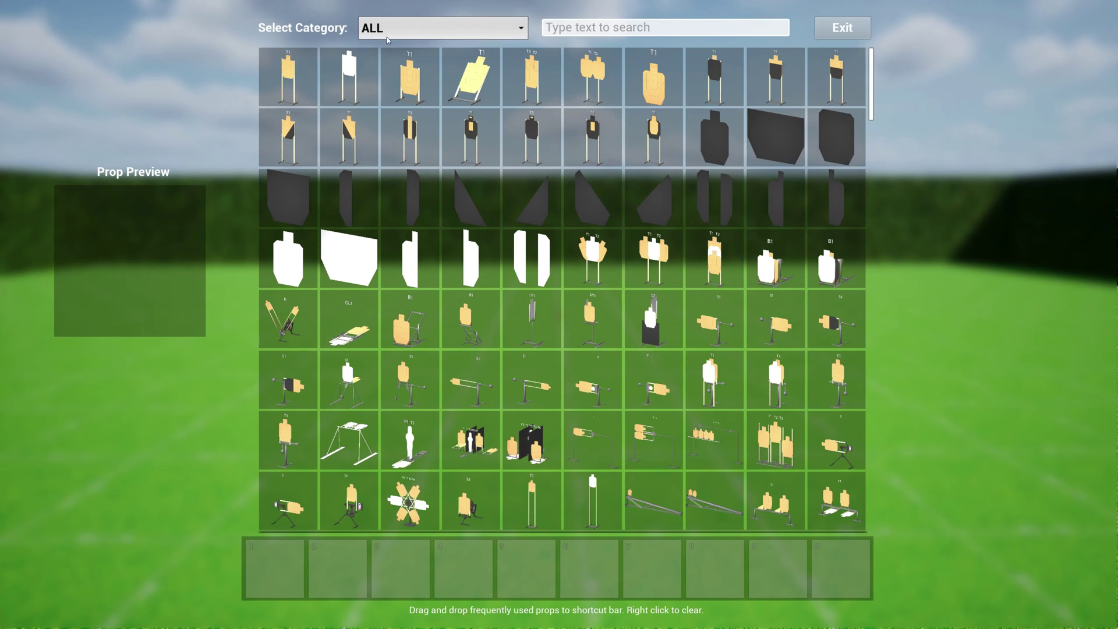
Scroll through the prop grid and filter the catalogue to the USPSA category
{"action": "left_click_drag", "start_coordinate": [869, 98], "coordinate": [874, 194]}
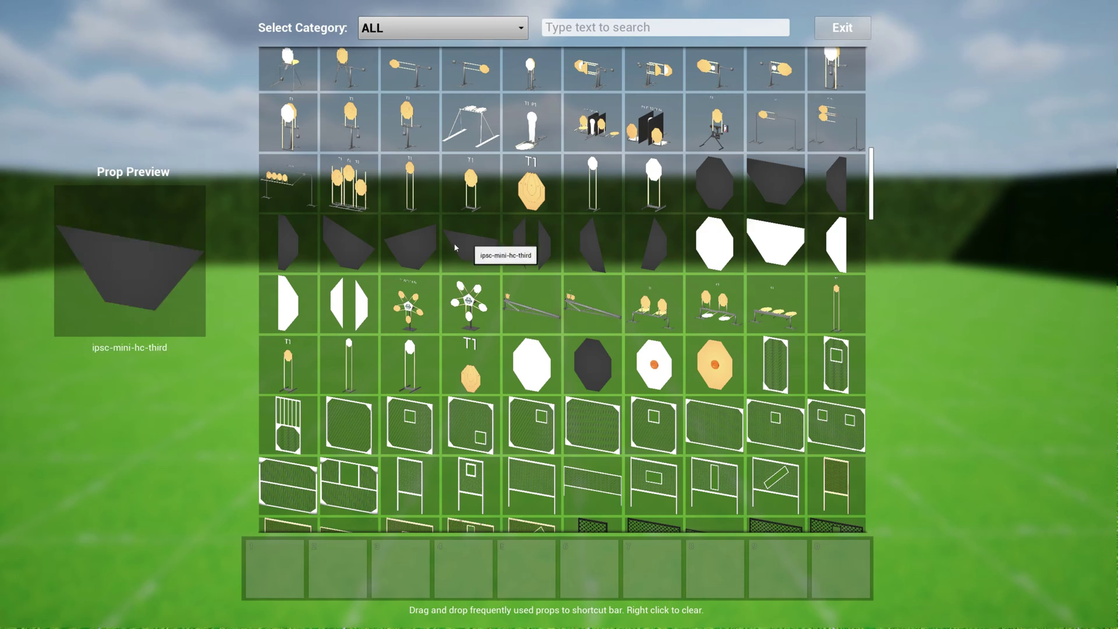
{"action": "scroll", "coordinate": [876, 197], "scroll_direction": "down", "scroll_amount": 9}
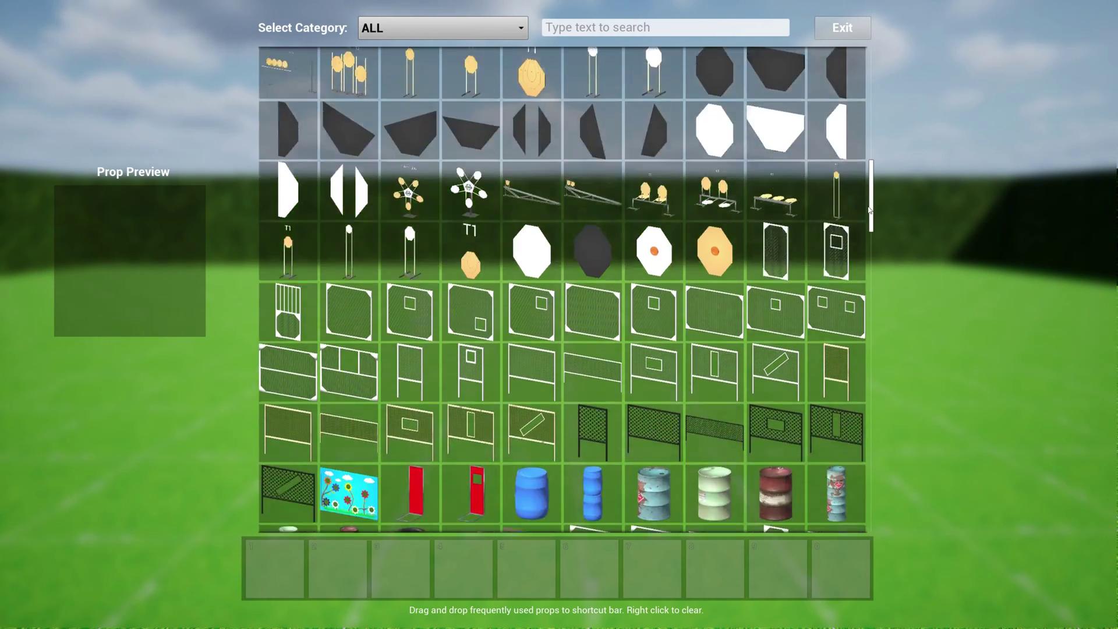
{"action": "scroll", "coordinate": [862, 174], "scroll_direction": "up", "scroll_amount": 13}
{"action": "left_click", "coordinate": [482, 29]}
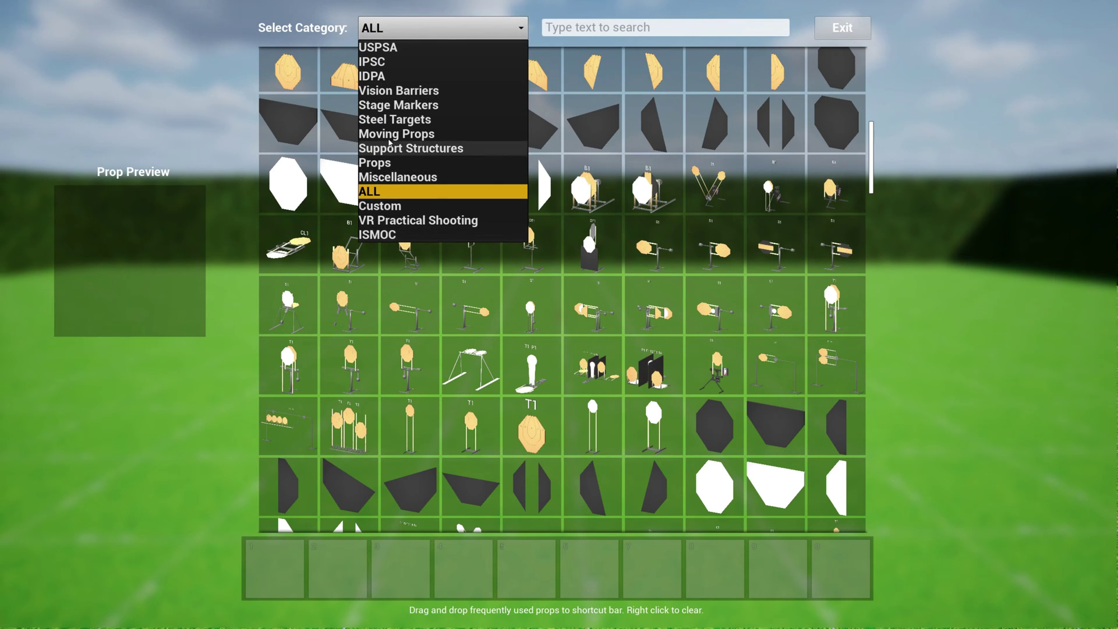
{"action": "left_click", "coordinate": [383, 48]}
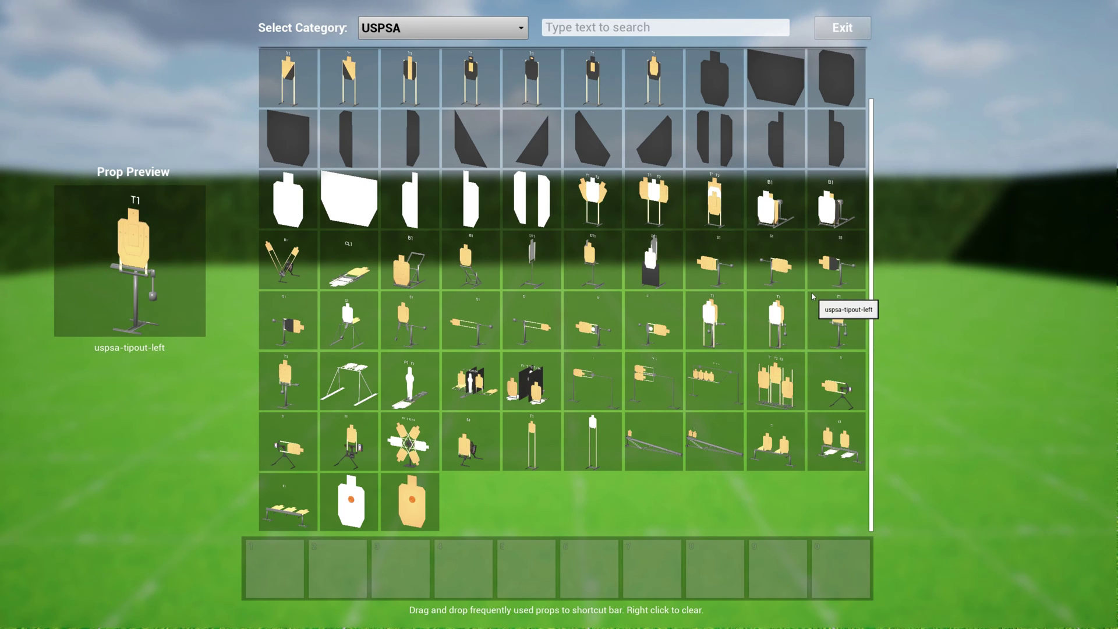
Switch the category to IPSC, then to Vision Barriers
{"action": "left_click", "coordinate": [422, 27]}
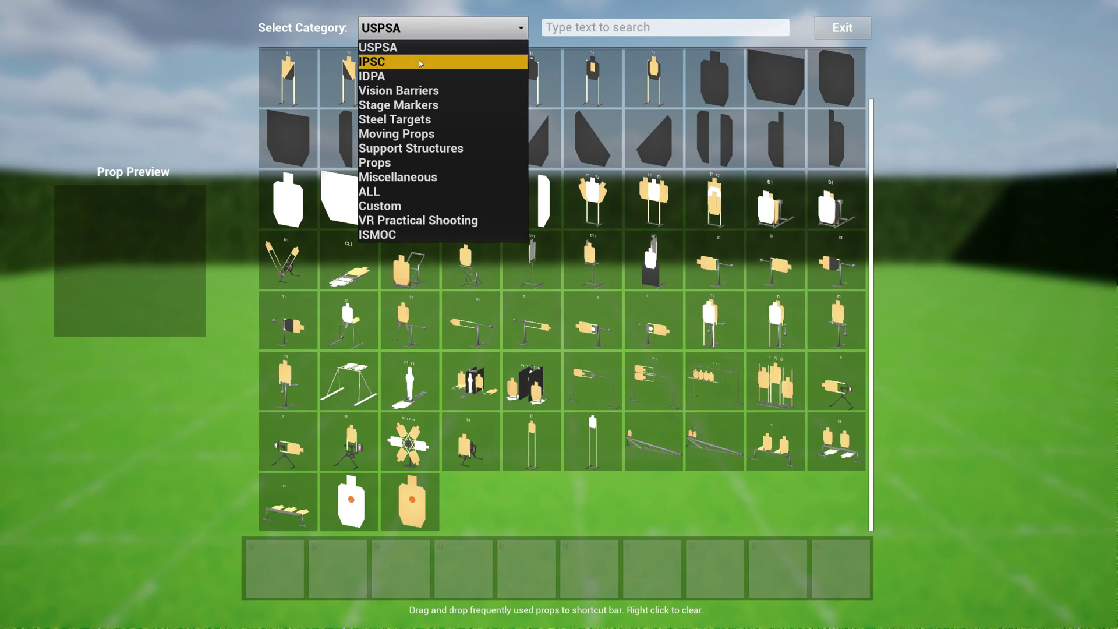
{"action": "left_click", "coordinate": [421, 62]}
{"action": "left_click", "coordinate": [430, 28]}
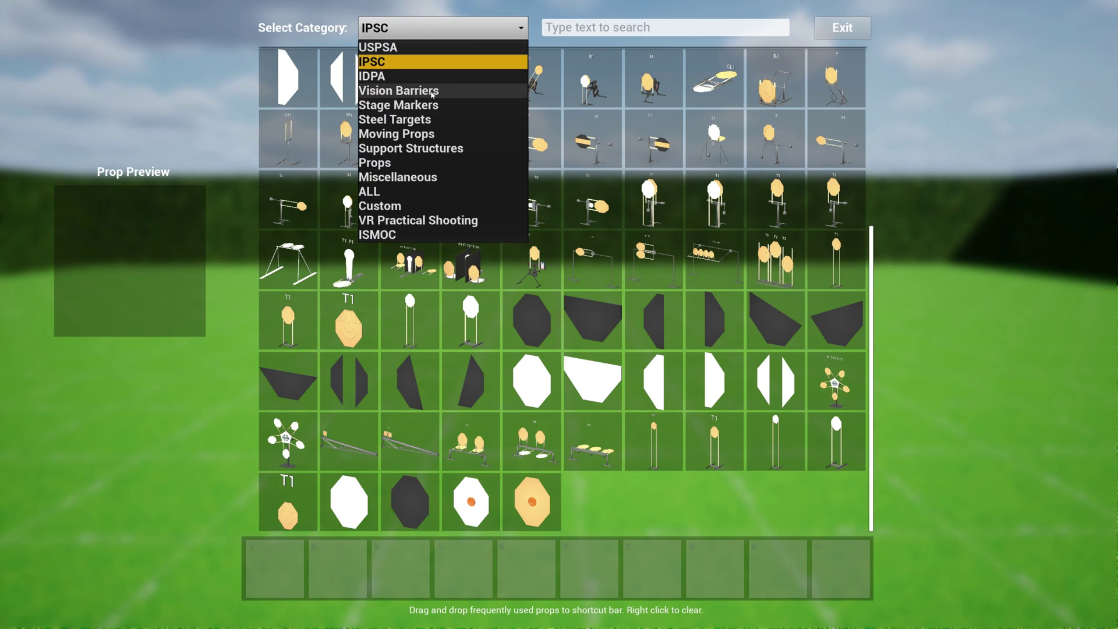
{"action": "left_click", "coordinate": [432, 91]}
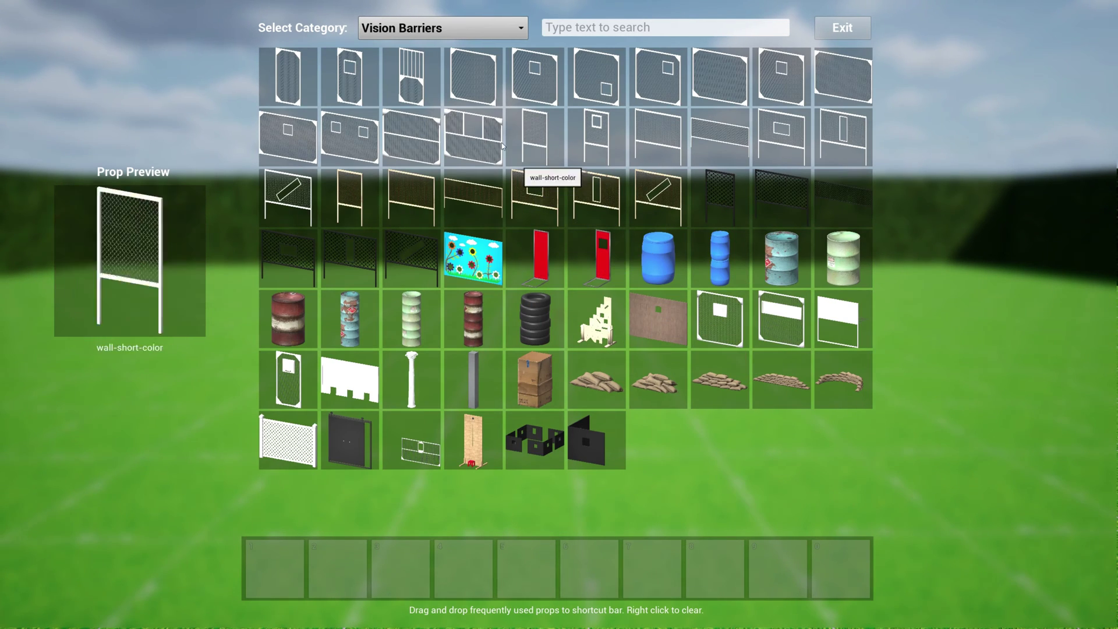
Search the catalogue for 'swi' to view swingers, then change the search to 'plate'
{"action": "left_click", "coordinate": [409, 26]}
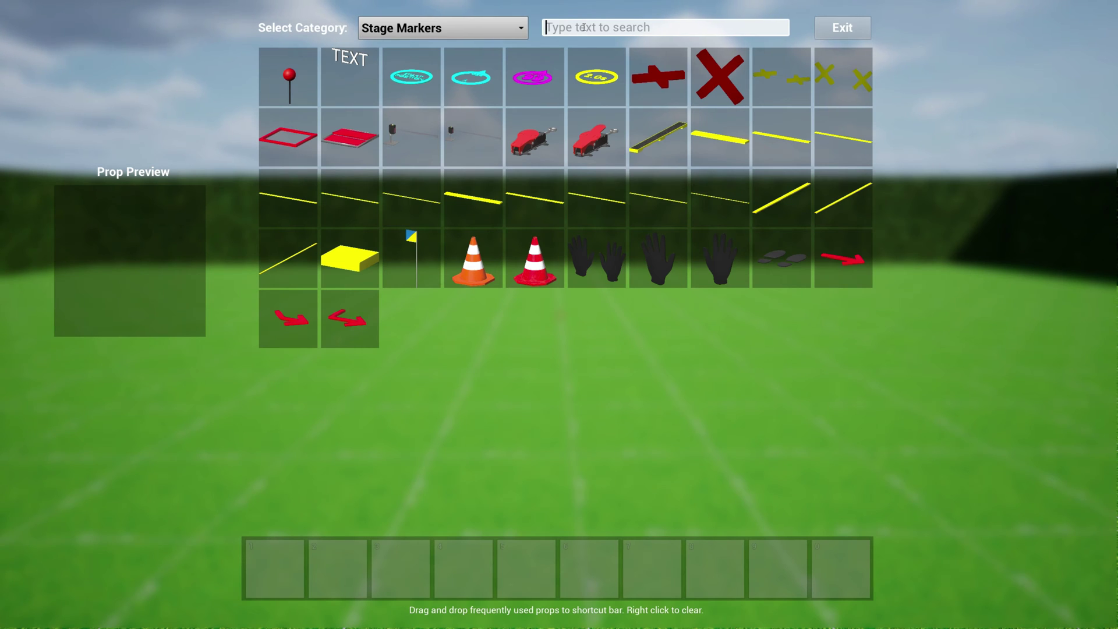
{"action": "left_click", "coordinate": [583, 27]}
{"action": "type", "text": "swin"}
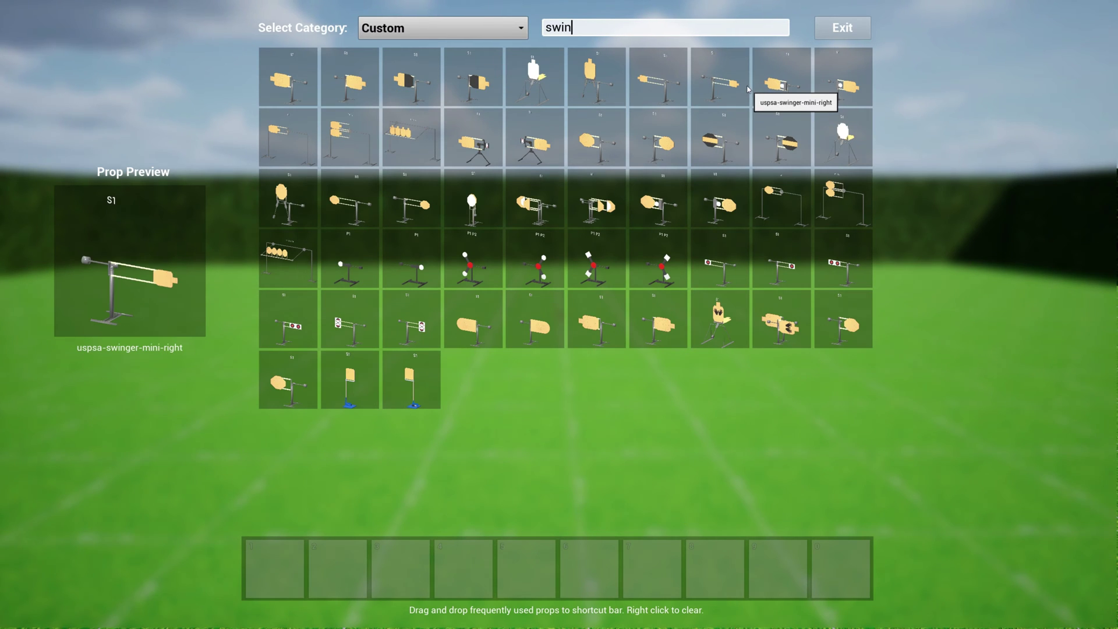
{"action": "key", "text": "BackSpace"}
{"action": "key", "text": "BackSpace"}
{"action": "key", "text": "BackSpace"}
{"action": "key", "text": "BackSpace"}
{"action": "type", "text": "plat"}
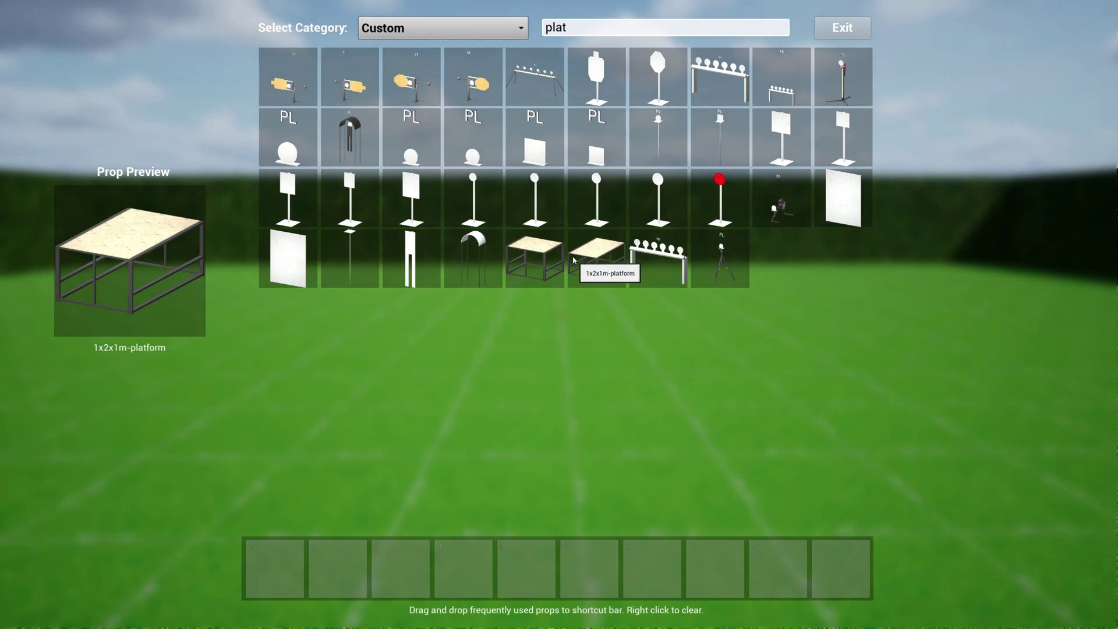
{"action": "type", "text": "e"}
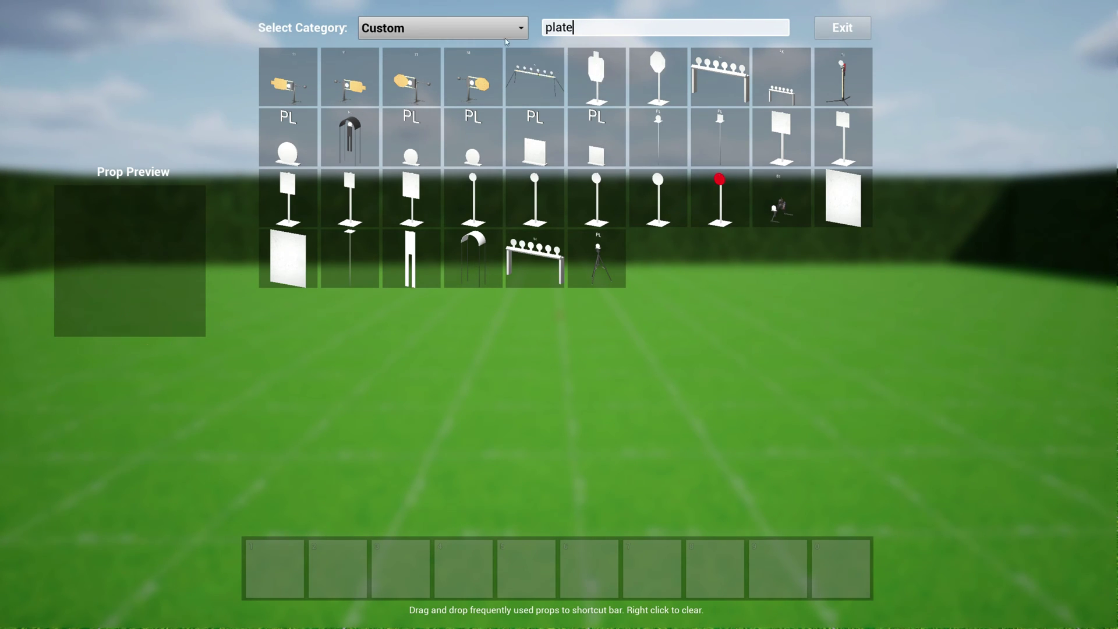
Filter to USPSA and place a uspsa-full-target on the range as T1
{"action": "left_click", "coordinate": [442, 28]}
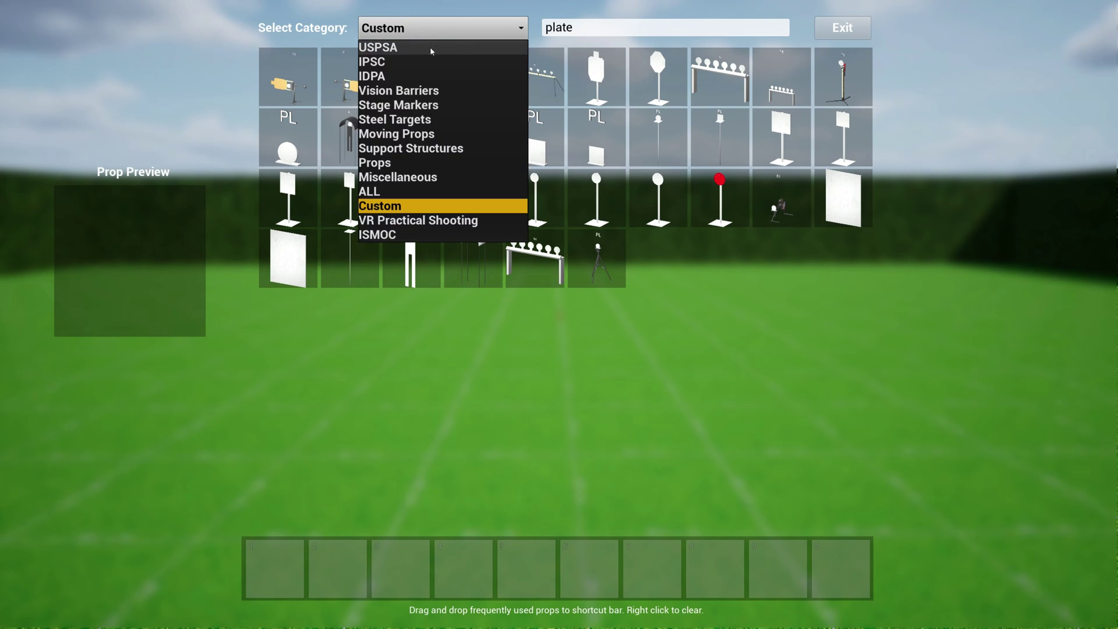
{"action": "left_click", "coordinate": [384, 45]}
{"action": "scroll", "coordinate": [529, 242], "scroll_direction": "up", "scroll_amount": 1}
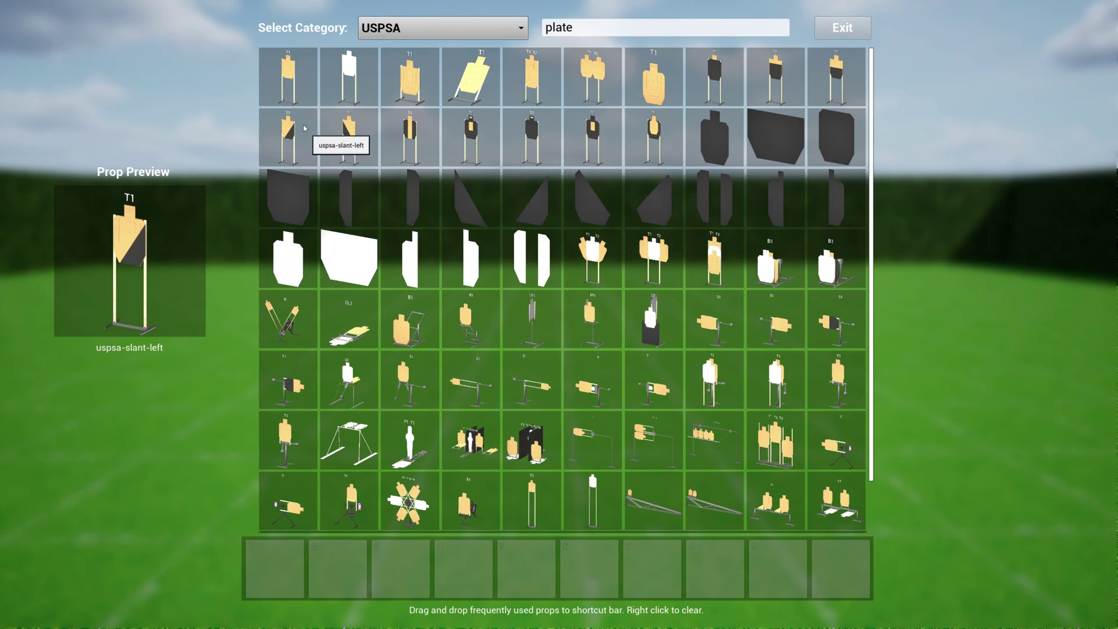
{"action": "left_click", "coordinate": [288, 82]}
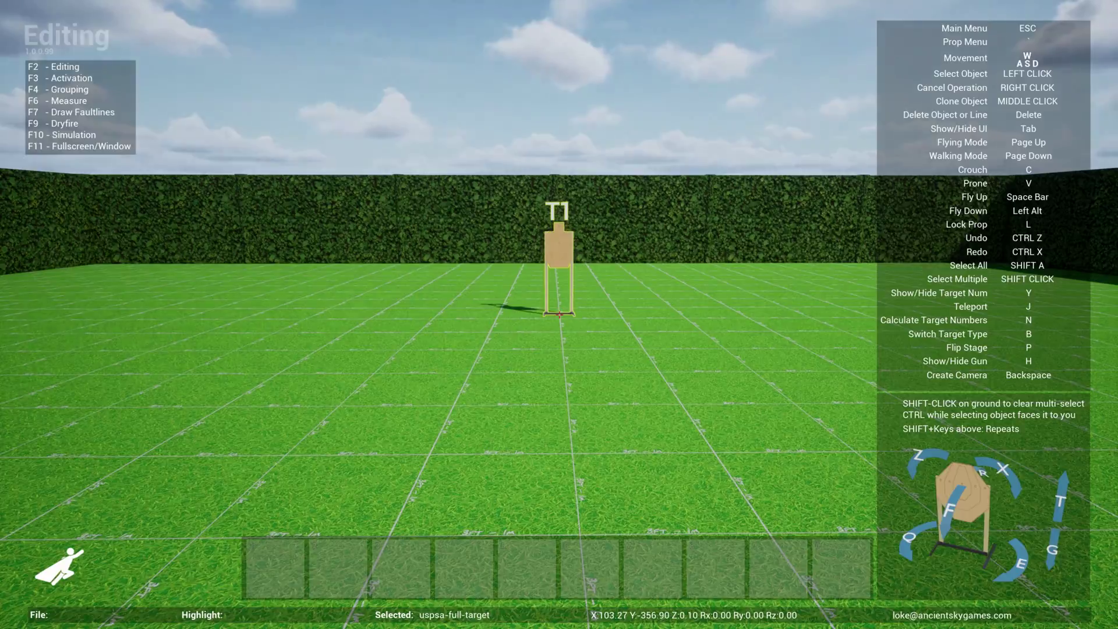
Walk up to the new T1 target and back, then reopen the Prop Menu with `
{"action": "key", "text": "w"}
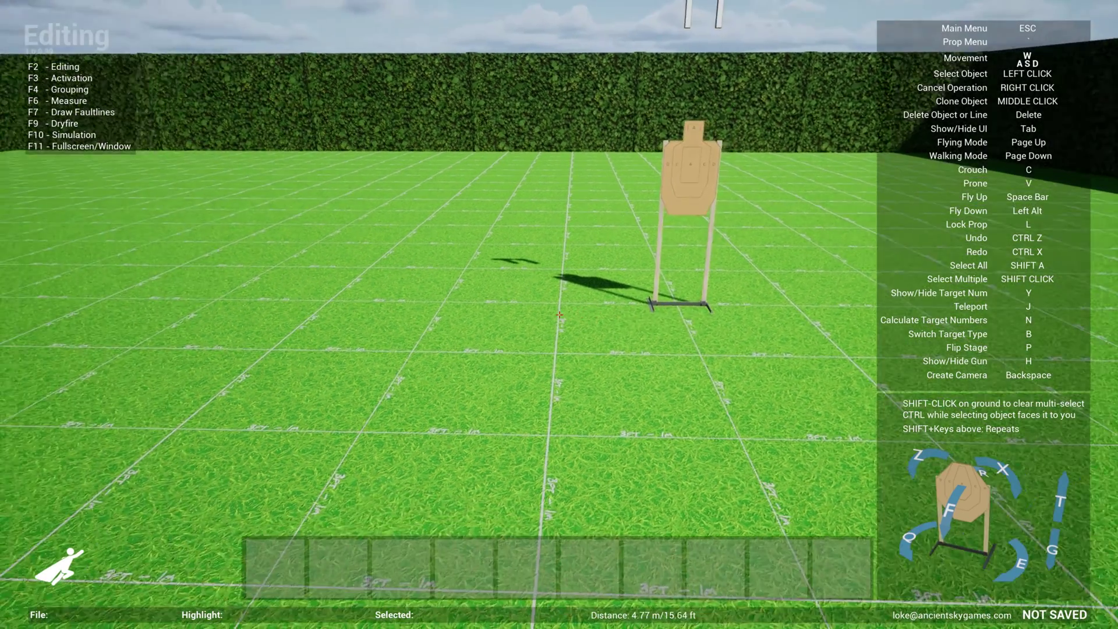
{"action": "key", "text": "s"}
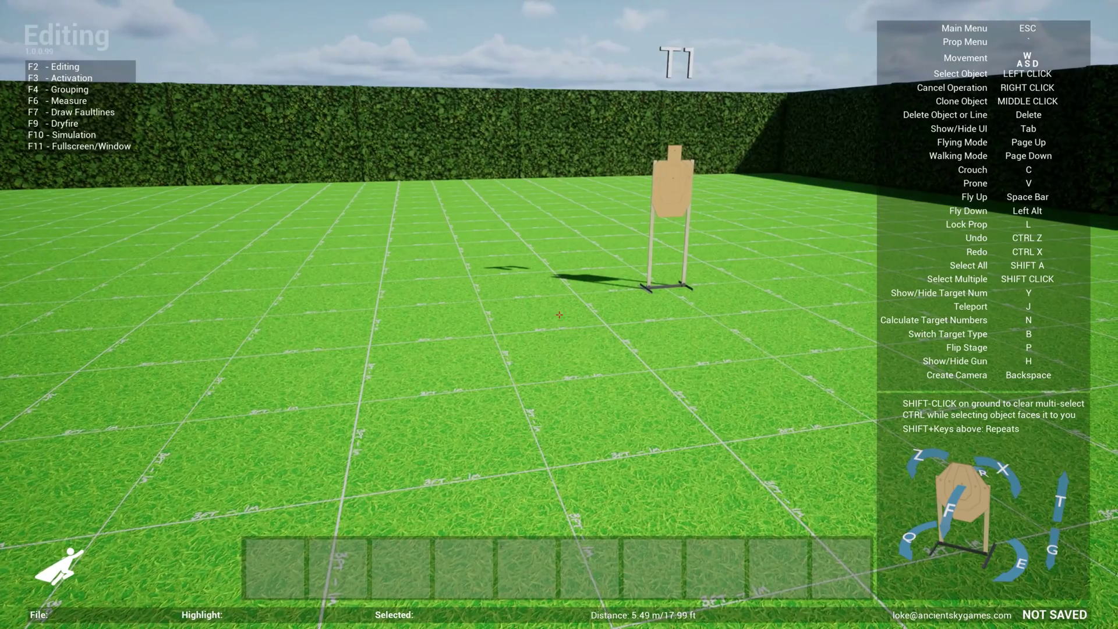
{"action": "key", "text": "grave"}
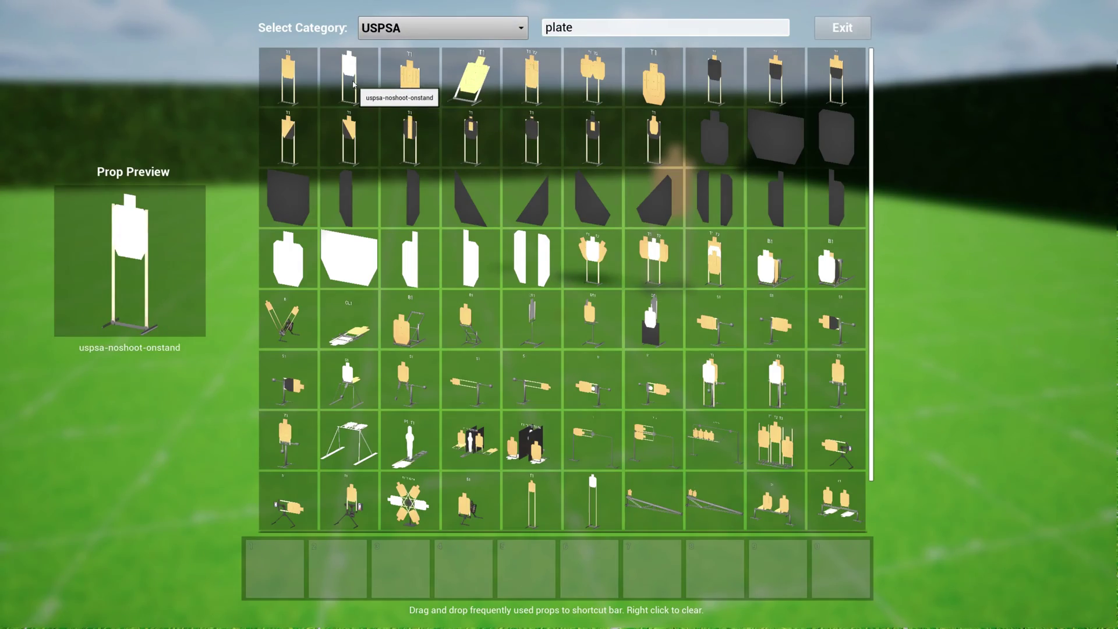
Place a white uspsa-noshoot-onstand target and move the tan T1 target aside from it
{"action": "left_click", "coordinate": [353, 84]}
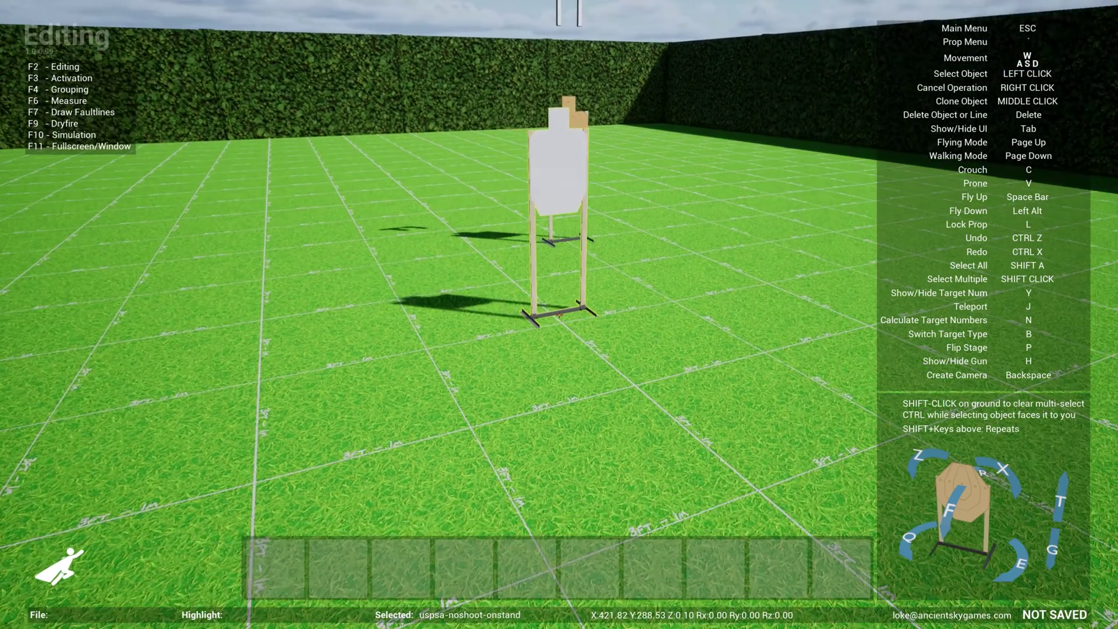
{"action": "key", "text": "w"}
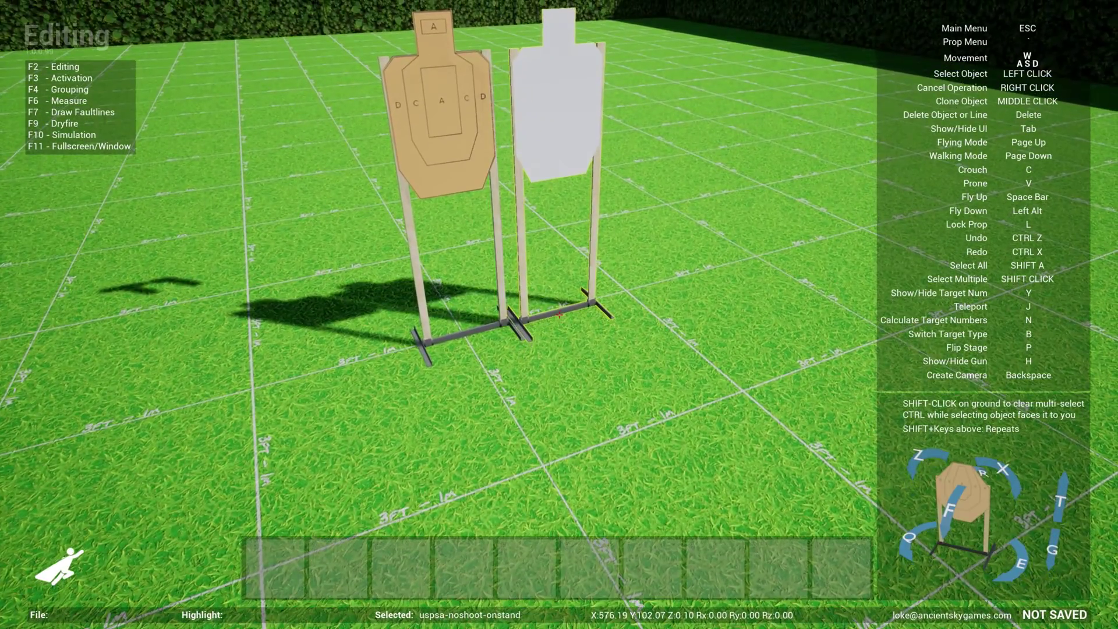
{"action": "key", "text": "s"}
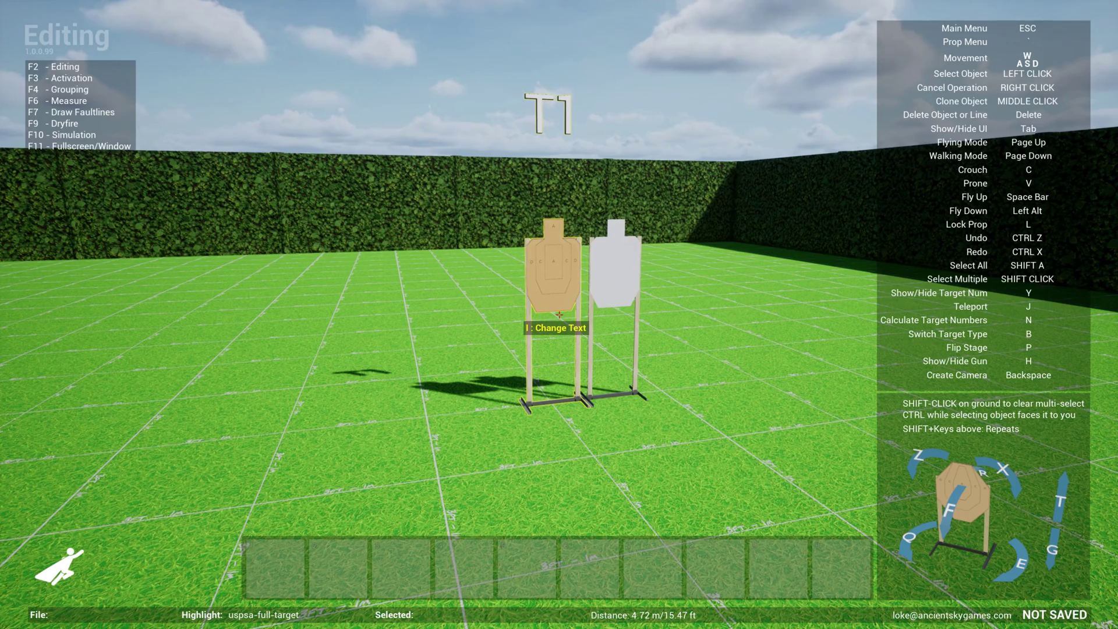
{"action": "left_click", "coordinate": [559, 314]}
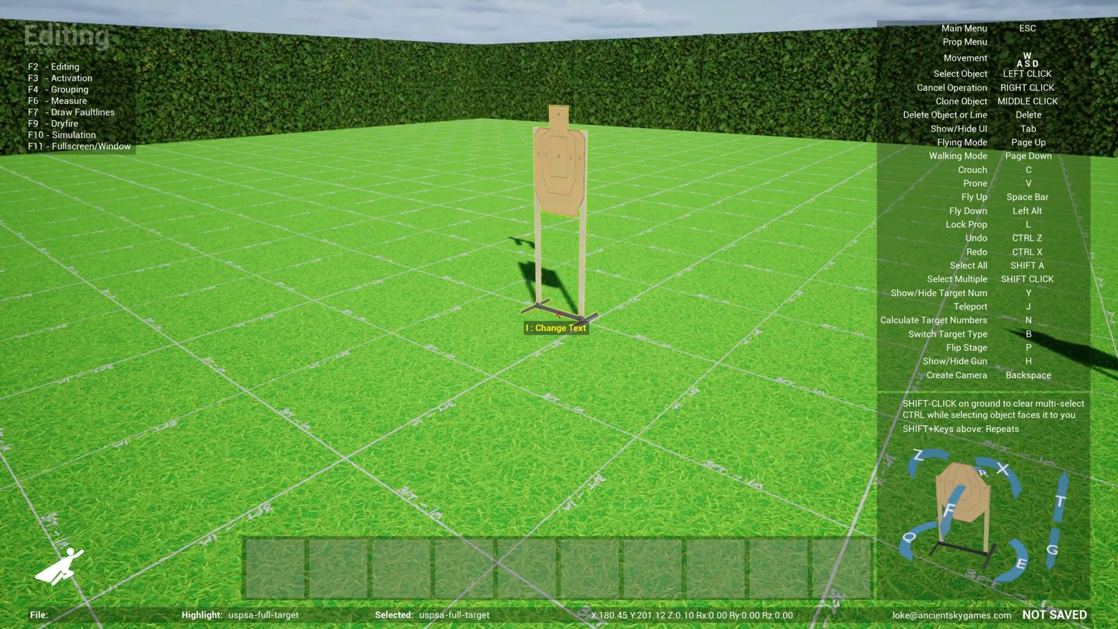
{"action": "left_click", "coordinate": [559, 315]}
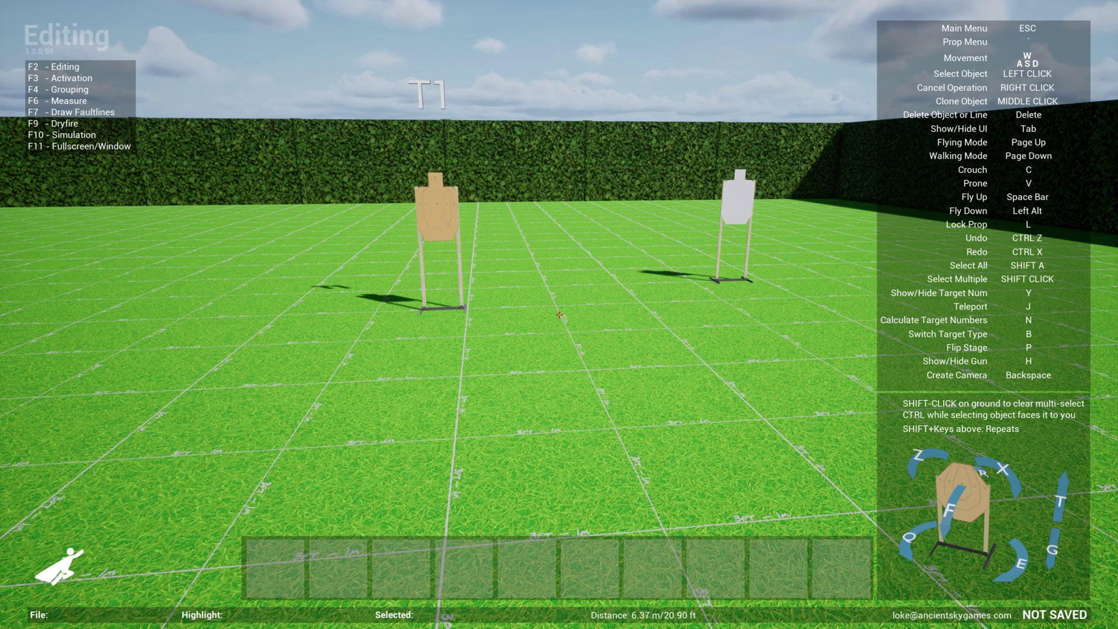
Store the tan target, white no-shoot target, wall-metric-2x2 and both blue barrel props as shortcuts 1–5
{"action": "key", "text": "grave"}
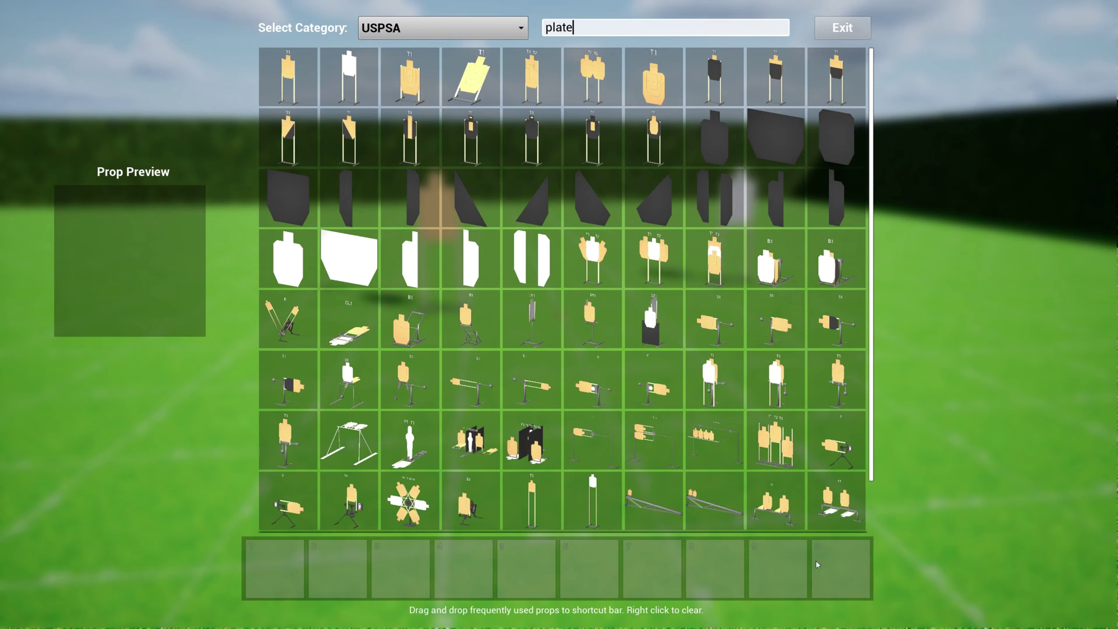
{"action": "left_click_drag", "start_coordinate": [290, 87], "coordinate": [289, 569]}
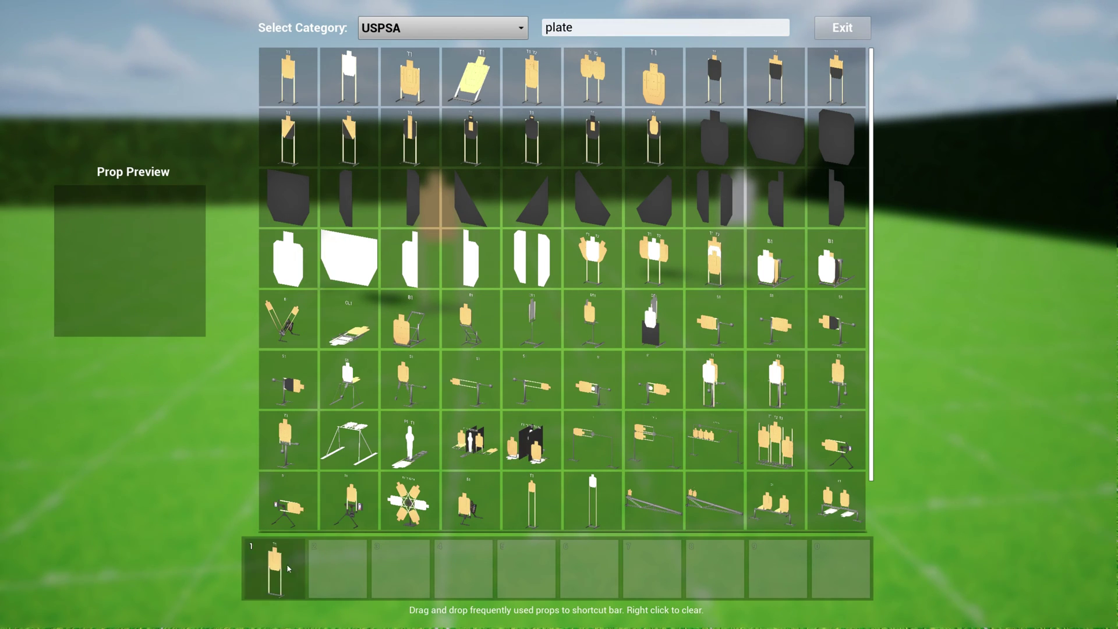
{"action": "left_click_drag", "start_coordinate": [348, 79], "coordinate": [344, 568]}
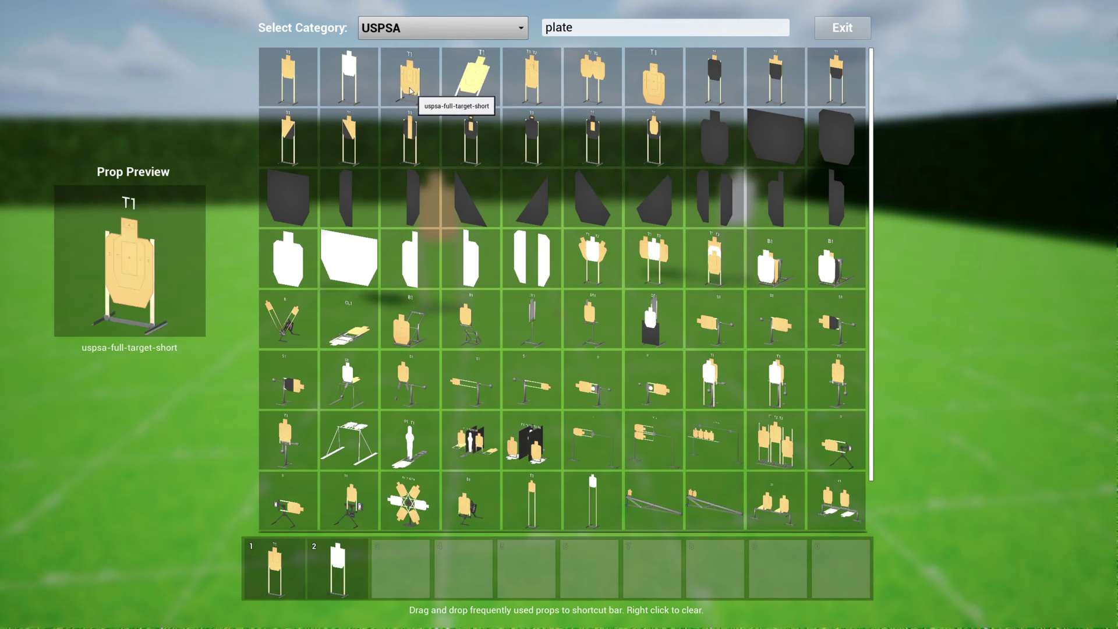
{"action": "left_click", "coordinate": [442, 28]}
{"action": "left_click", "coordinate": [407, 88]}
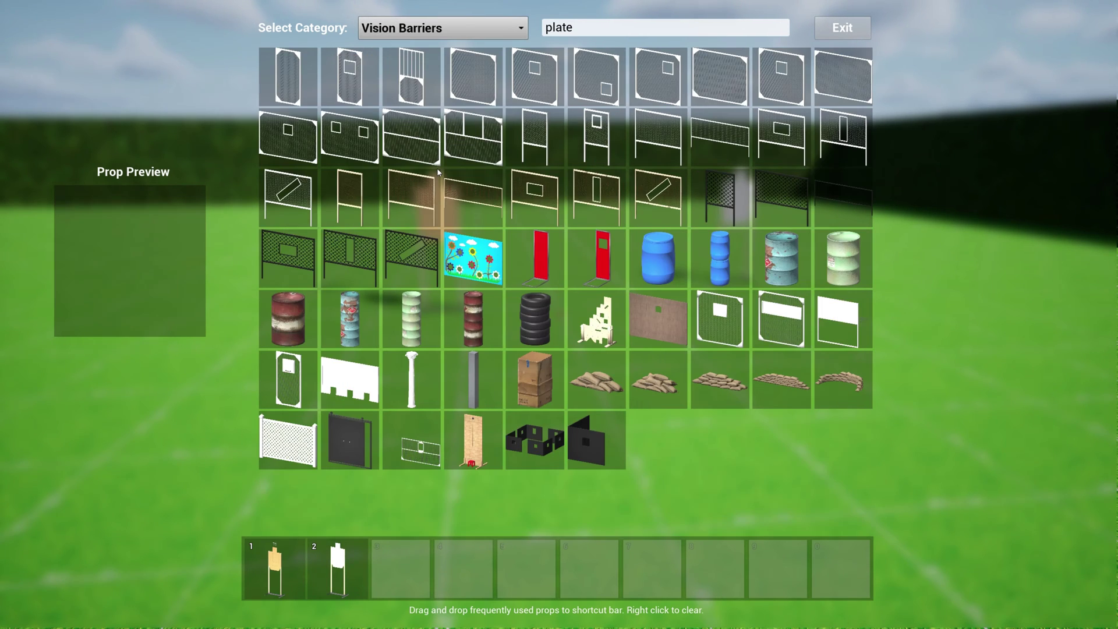
{"action": "left_click_drag", "start_coordinate": [473, 82], "coordinate": [407, 570]}
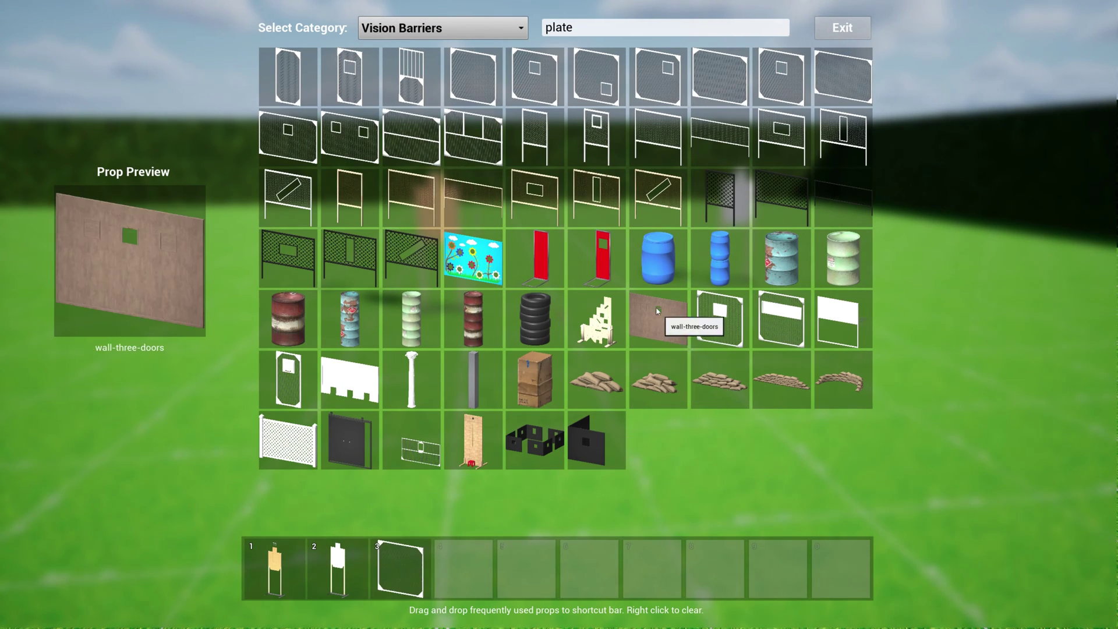
{"action": "left_click_drag", "start_coordinate": [659, 259], "coordinate": [464, 568]}
{"action": "left_click_drag", "start_coordinate": [720, 250], "coordinate": [527, 569]}
Add two yellow faultlines, the red X and double X markers as shortcuts 6–9
{"action": "left_click", "coordinate": [438, 30]}
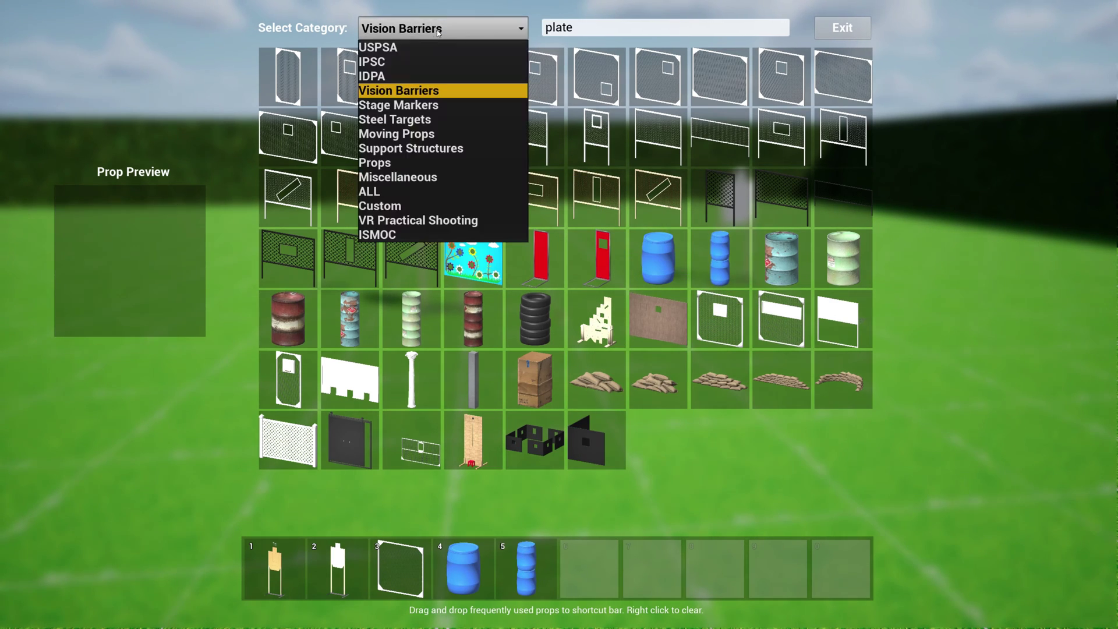
{"action": "left_click", "coordinate": [416, 106]}
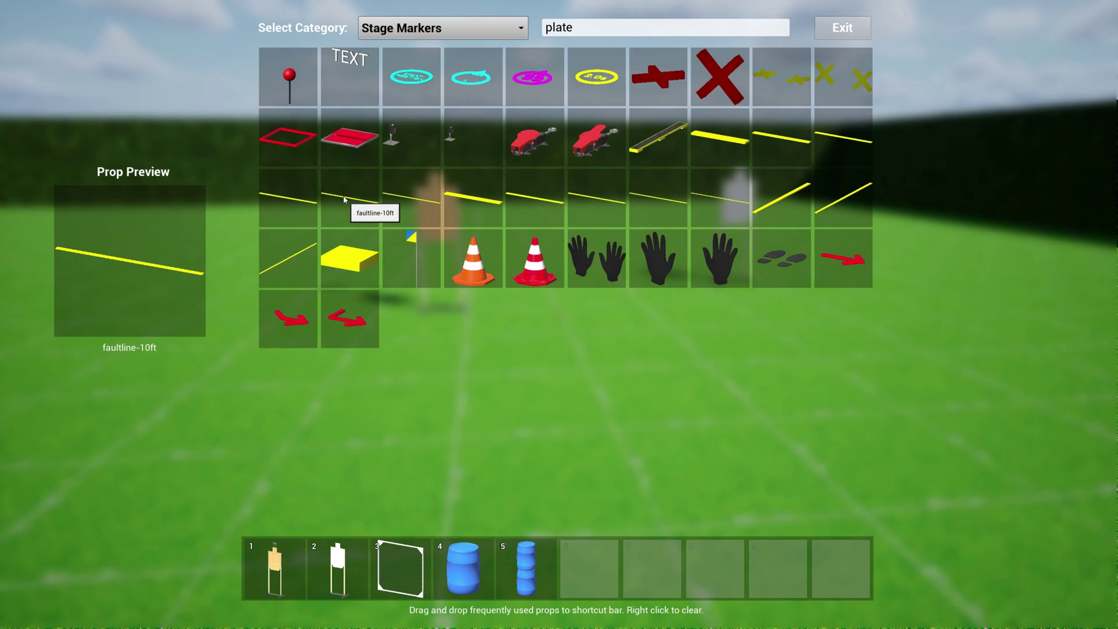
{"action": "left_click_drag", "start_coordinate": [287, 201], "coordinate": [605, 585]}
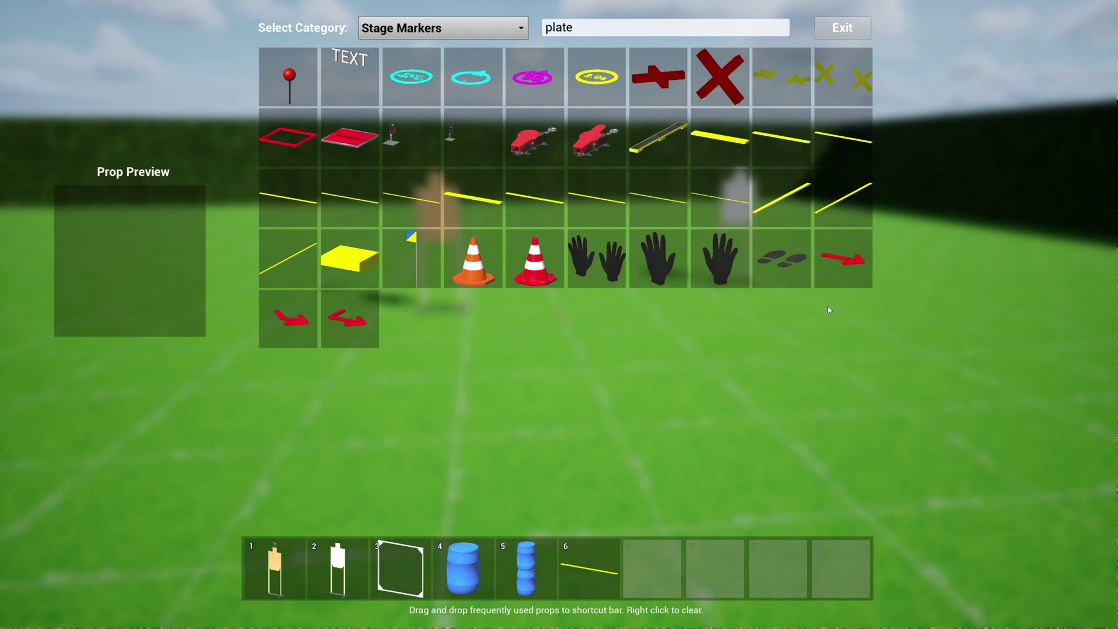
{"action": "left_click_drag", "start_coordinate": [785, 142], "coordinate": [667, 579]}
{"action": "left_click_drag", "start_coordinate": [720, 96], "coordinate": [715, 568]}
{"action": "left_click_drag", "start_coordinate": [773, 83], "coordinate": [786, 570]}
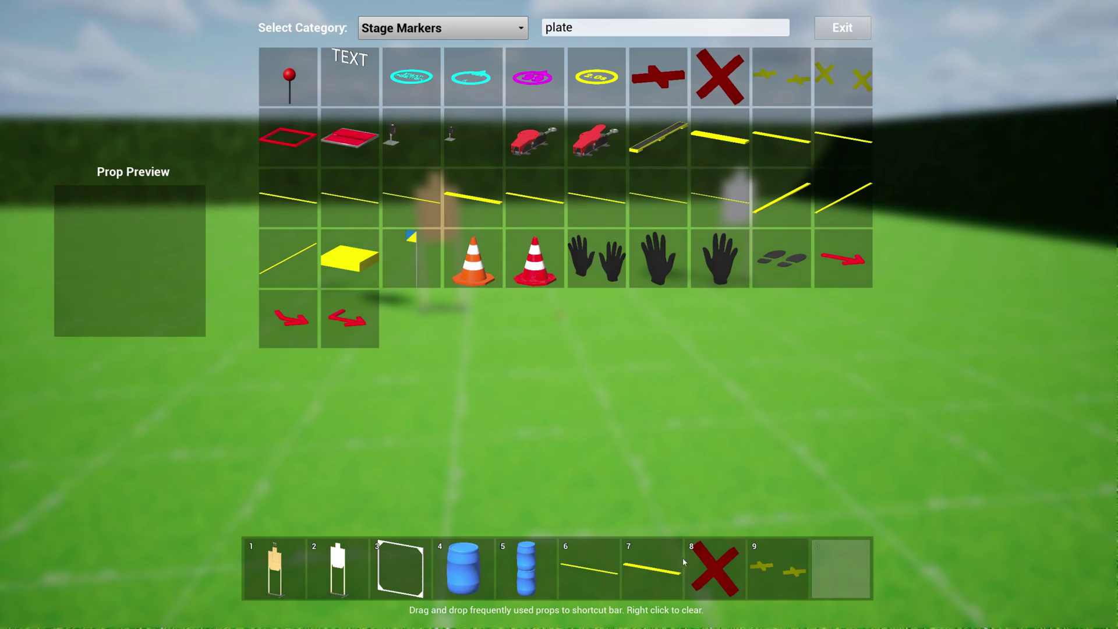
{"action": "left_click", "coordinate": [843, 28]}
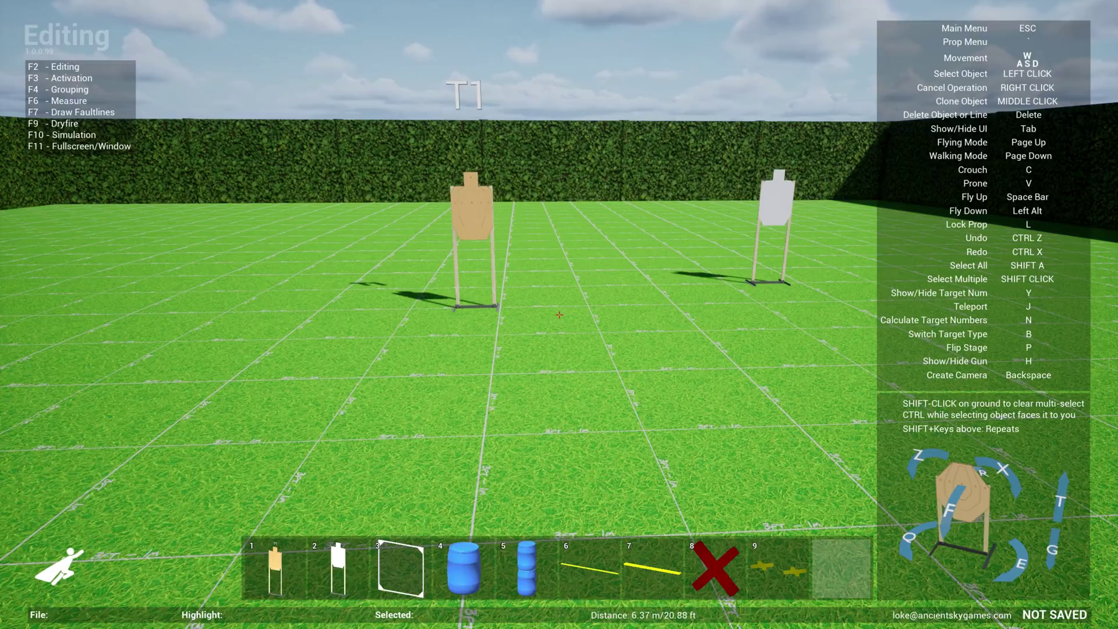
Place the 2x2 mesh wall between the targets and take up the barrel stack from shortcut 5
{"action": "key", "text": "3"}
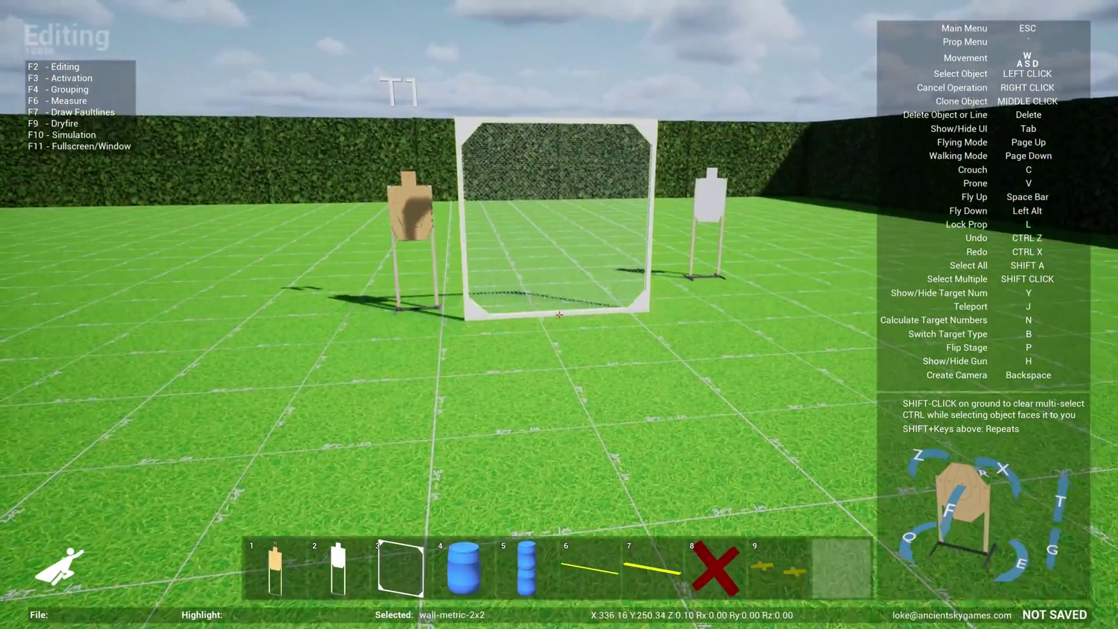
{"action": "left_click", "coordinate": [559, 314]}
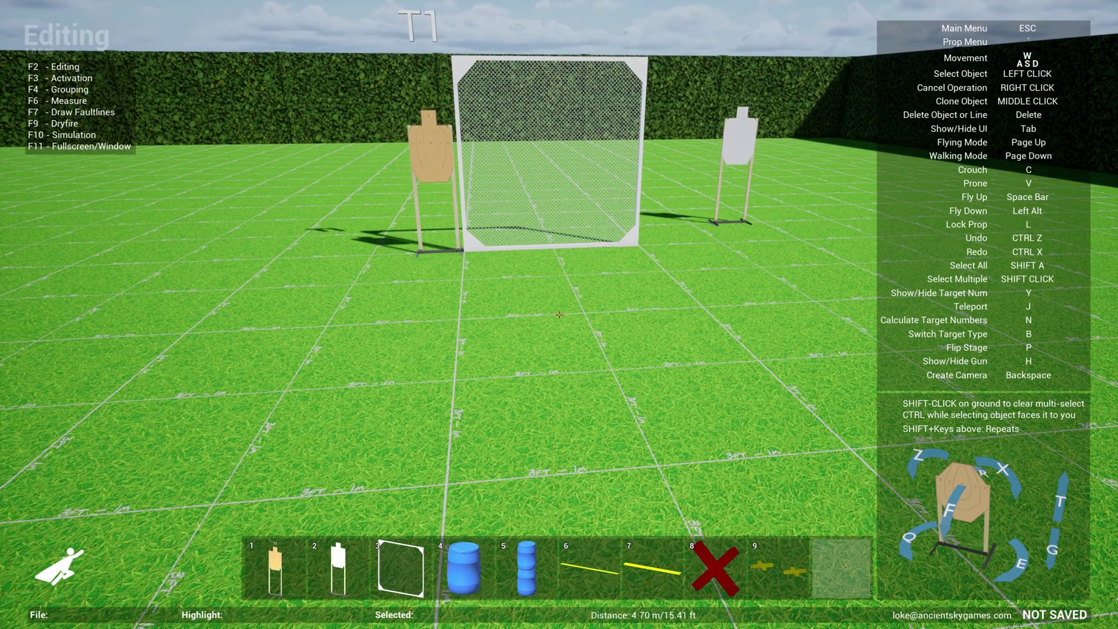
{"action": "key", "text": "5"}
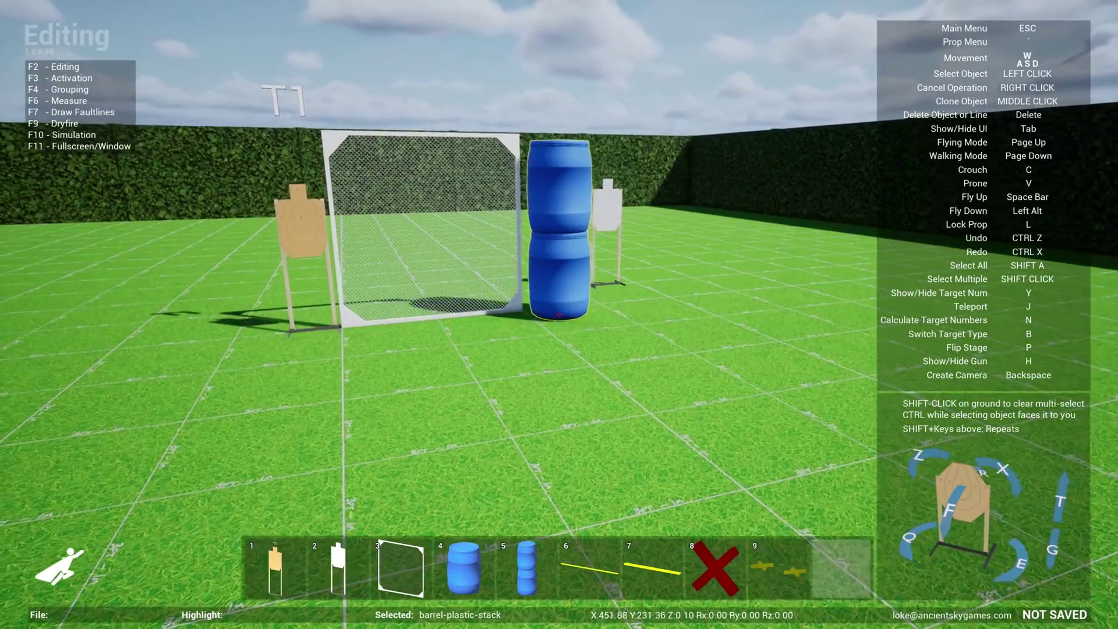
{"action": "key", "text": "d"}
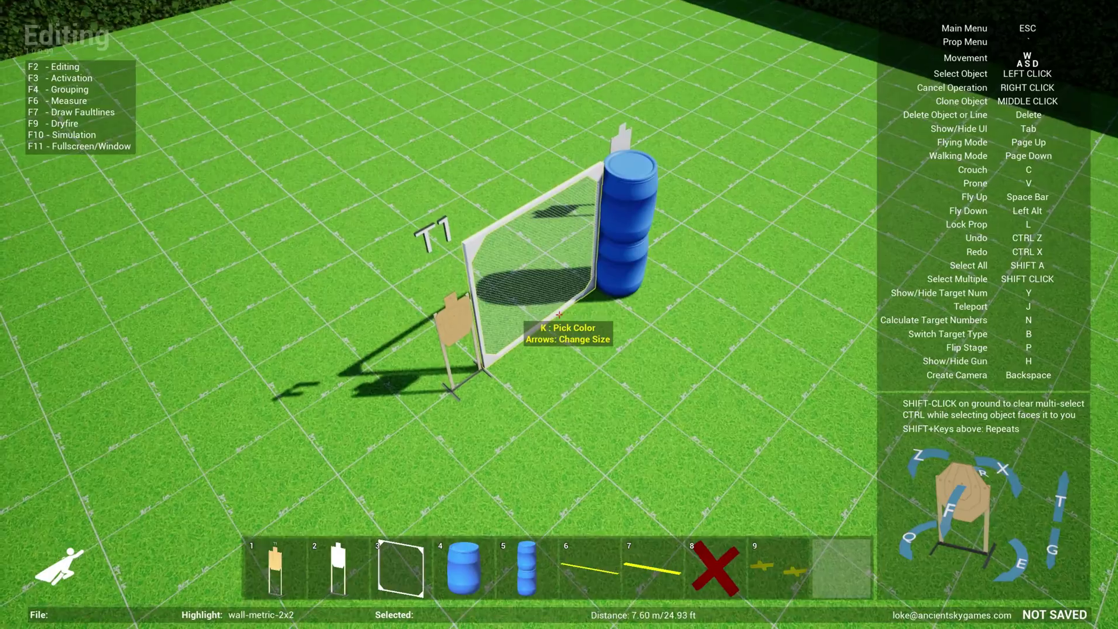
{"action": "key", "text": "d"}
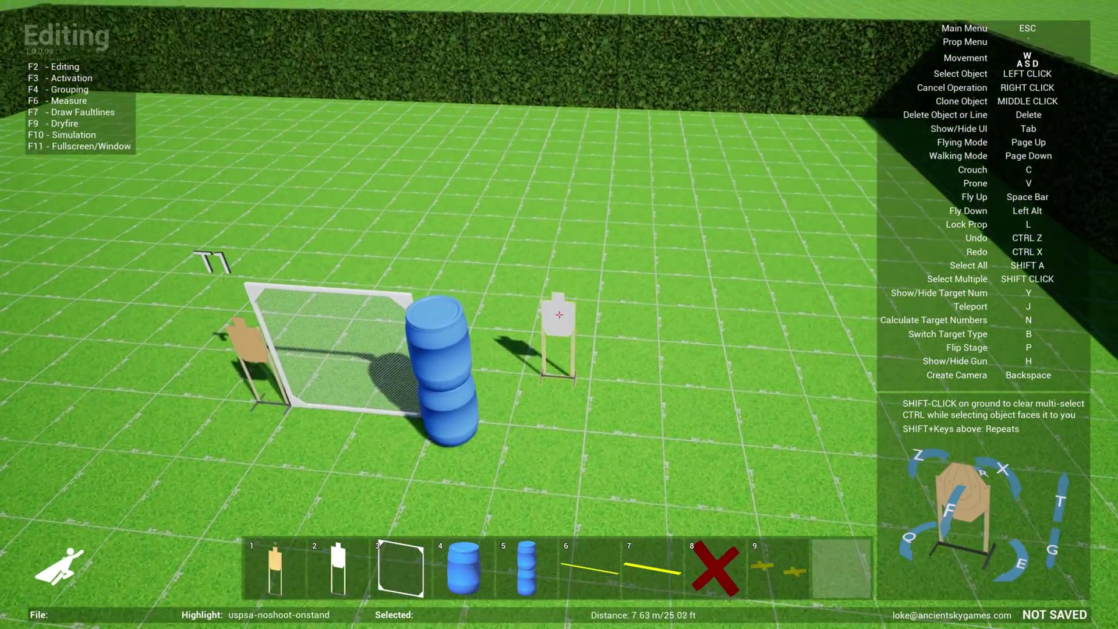
Move the white no-shoot target beside the barrels and walk toward T1
{"action": "left_click", "coordinate": [559, 315]}
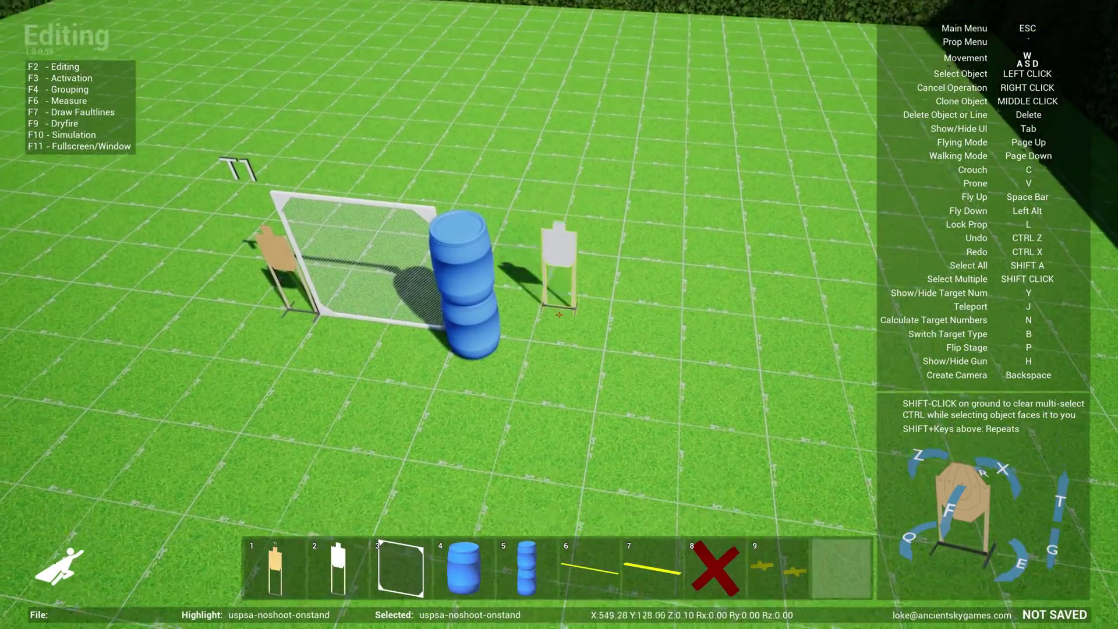
{"action": "left_click", "coordinate": [559, 314]}
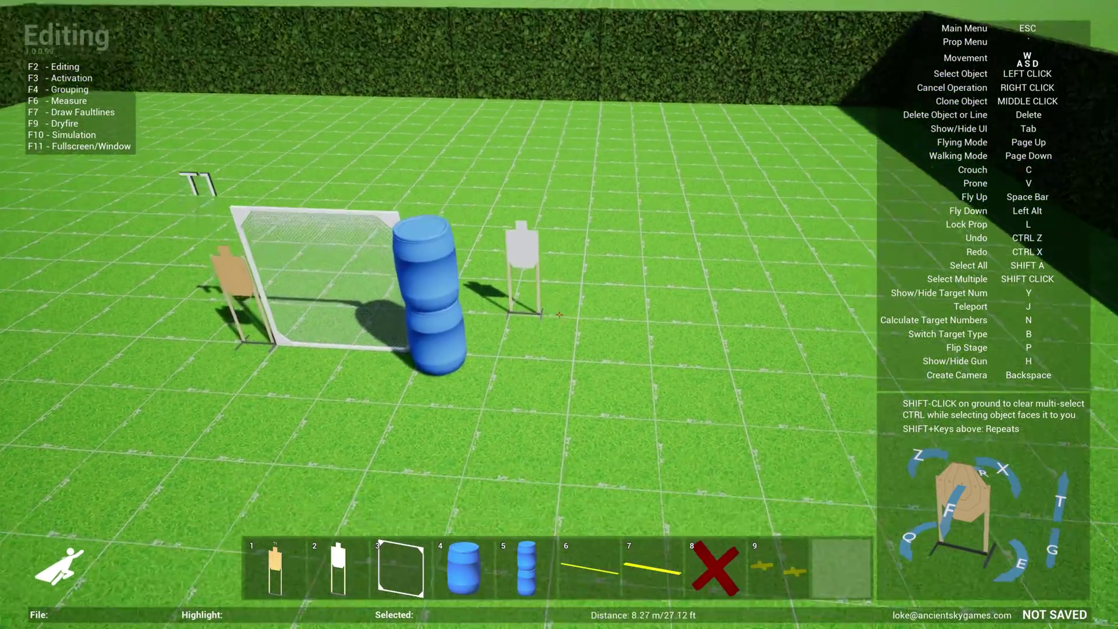
{"action": "key", "text": "w"}
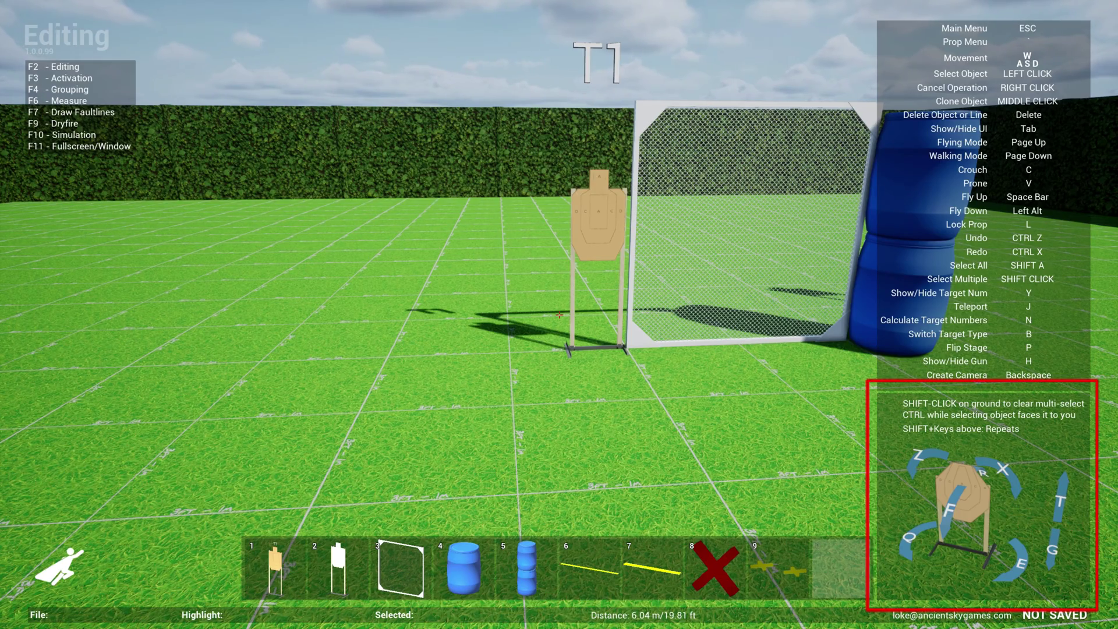
Release T1 in place and rotate it three steps with E so it faces the shooting area squarely
{"action": "key", "text": "a"}
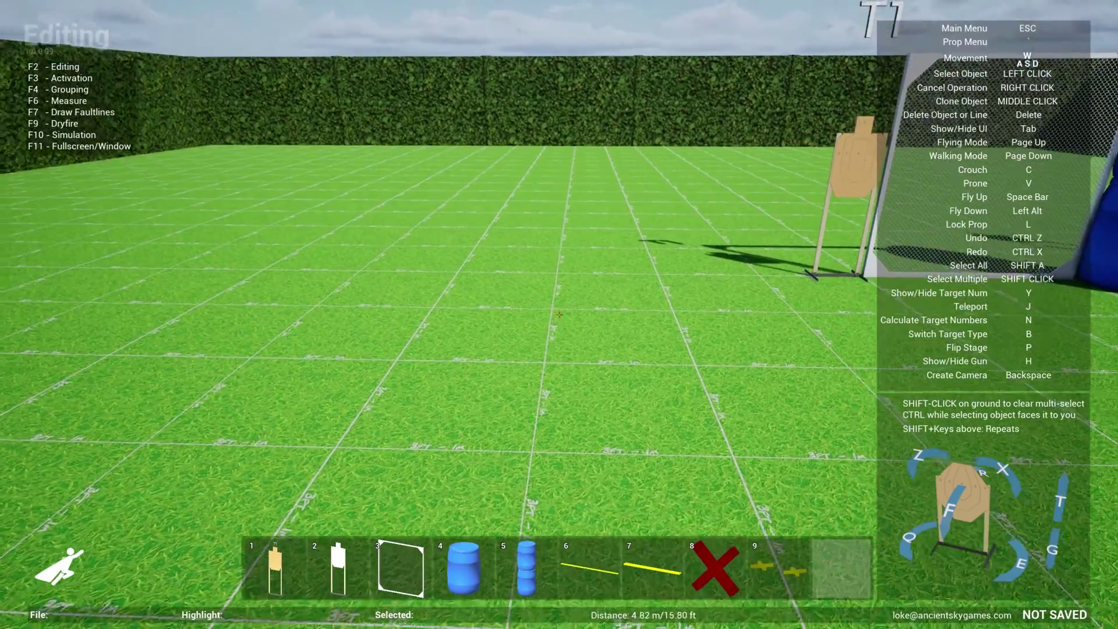
{"action": "left_click", "coordinate": [559, 314]}
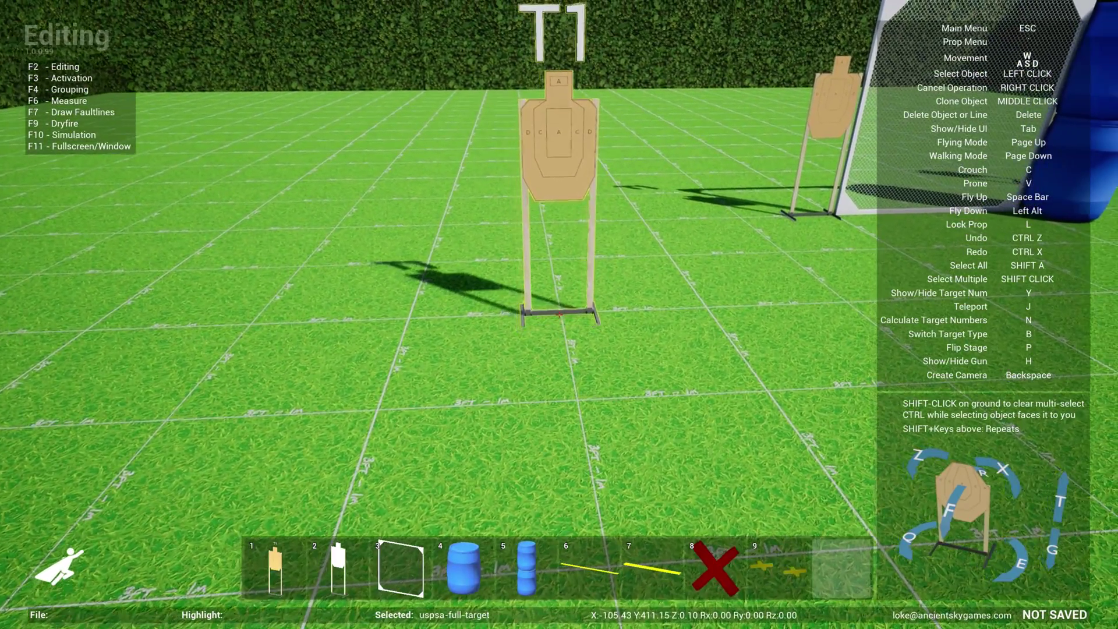
{"action": "right_click", "coordinate": [559, 314]}
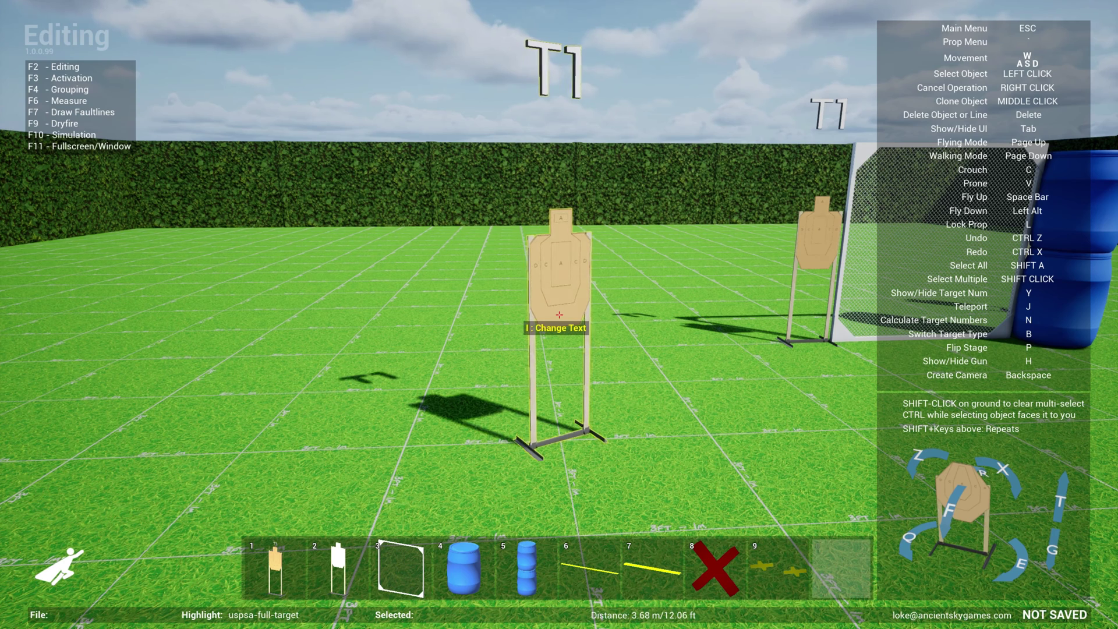
{"action": "key", "text": "e"}
{"action": "key", "text": "e"}
{"action": "key", "text": "e"}
{"action": "key", "text": "e"}
{"action": "key", "text": "e"}
{"action": "key", "text": "e"}
{"action": "key", "text": "e"}
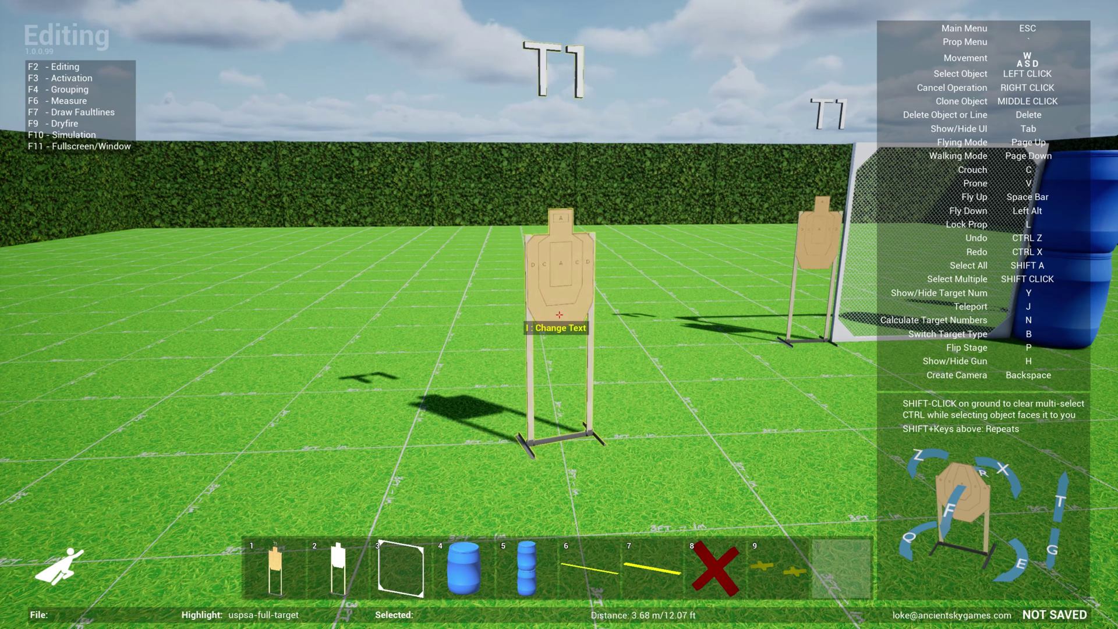
{"action": "key", "text": "e"}
{"action": "key", "text": "e"}
{"action": "key", "text": "e"}
{"action": "key", "text": "e"}
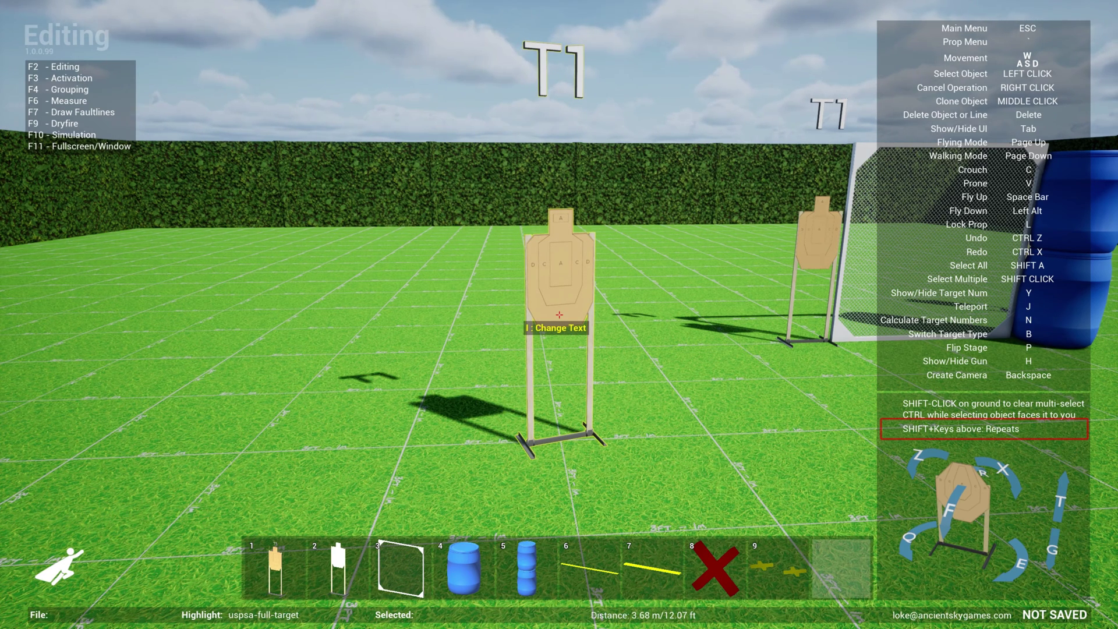
{"action": "key", "text": "e"}
{"action": "key", "text": "e"}
{"action": "key", "text": "e"}
{"action": "key", "text": "e"}
{"action": "key", "text": "e"}
{"action": "key", "text": "e"}
{"action": "key", "text": "e"}
{"action": "key", "text": "e"}
{"action": "key", "text": "e"}
{"action": "key", "text": "e"}
{"action": "key", "text": "e"}
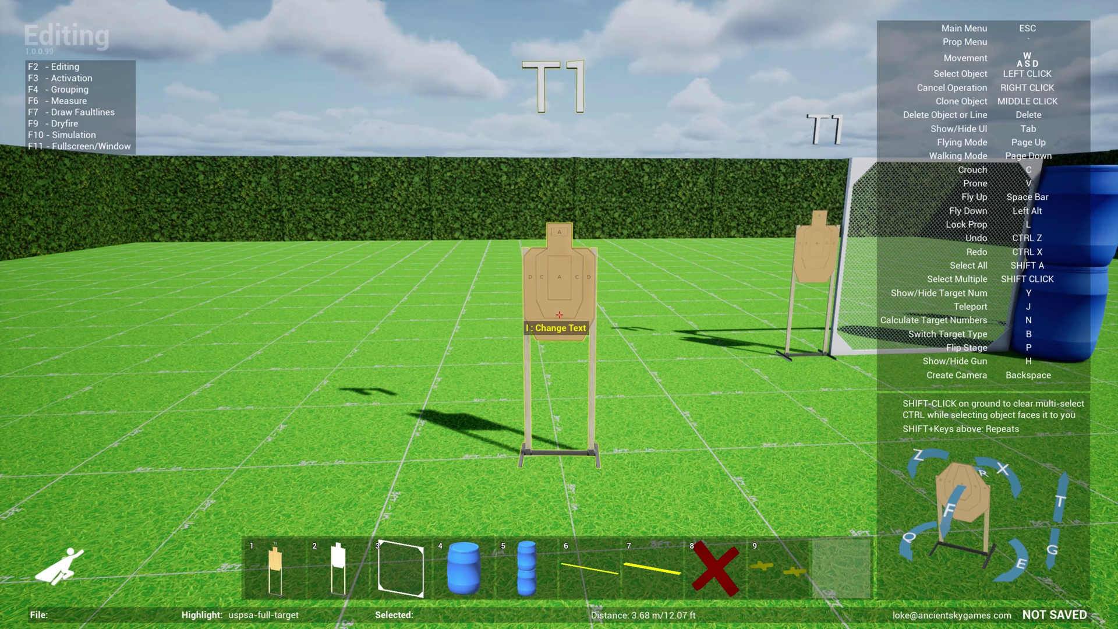
Test-tilt T1 back and forth with Z and X, ending with it upright
{"action": "key", "text": "z"}
{"action": "key", "text": "z"}
{"action": "key", "text": "z"}
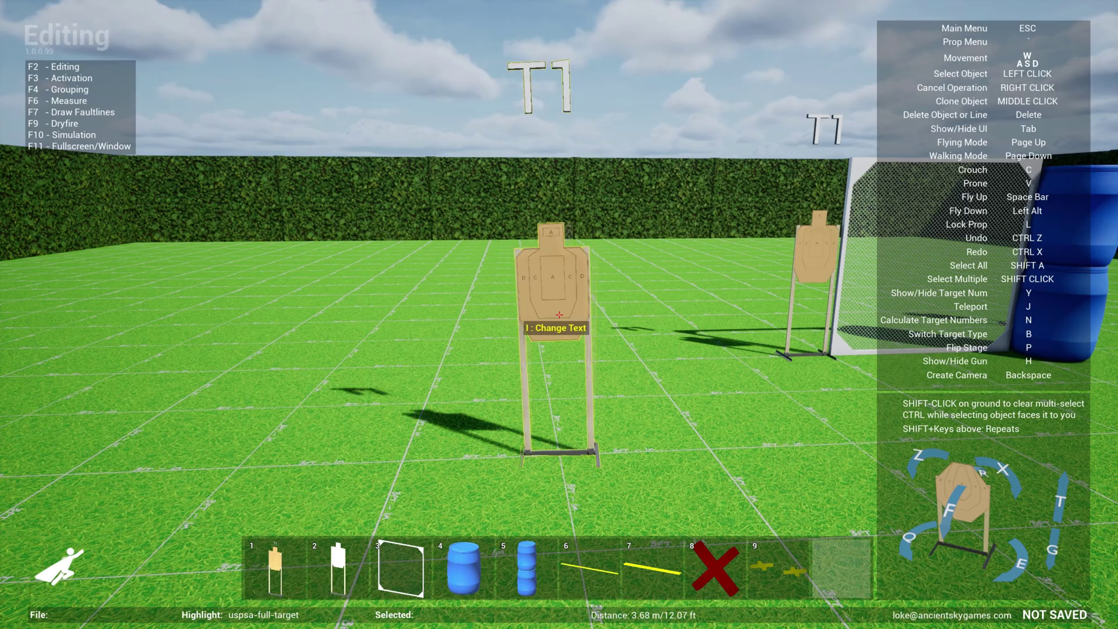
{"action": "key", "text": "x"}
{"action": "key", "text": "x"}
{"action": "key", "text": "x"}
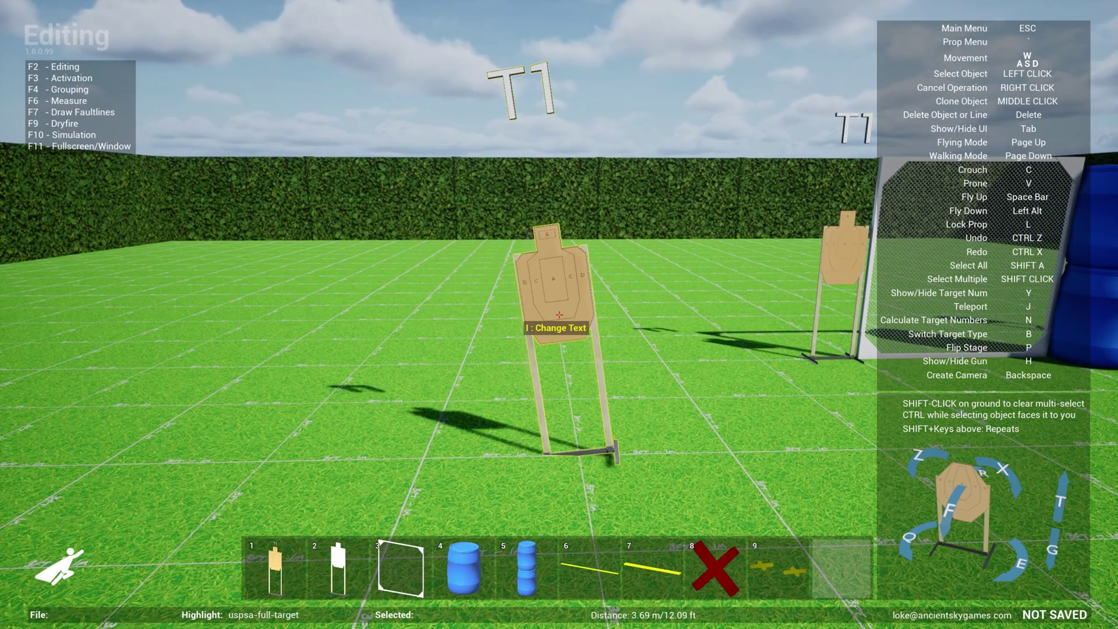
{"action": "key", "text": "x"}
{"action": "key", "text": "x"}
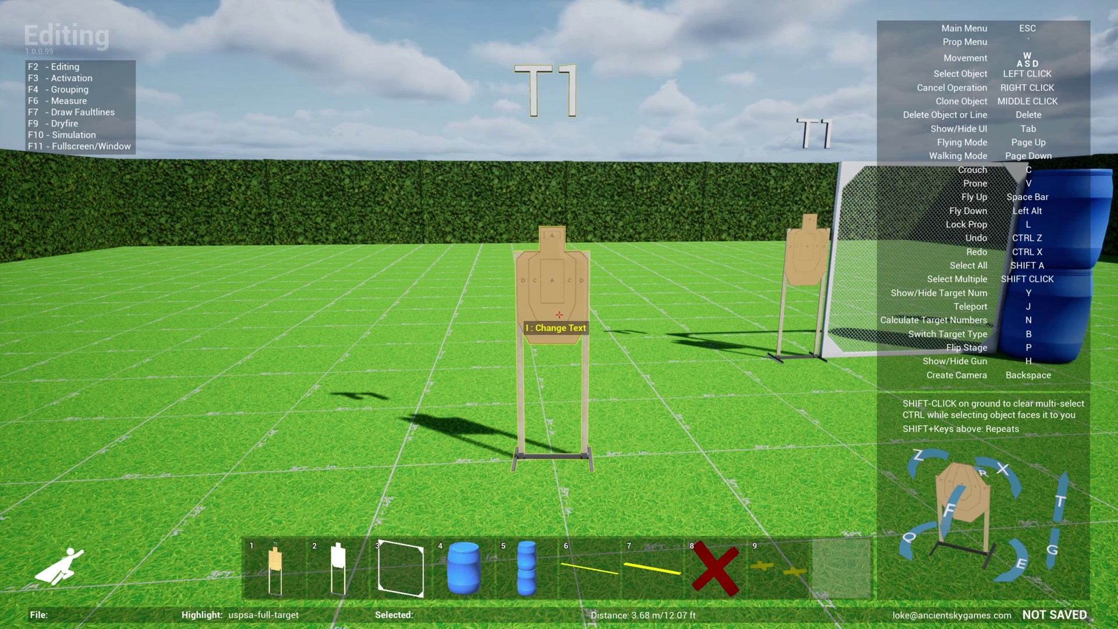
{"action": "key", "text": "x"}
{"action": "key", "text": "x"}
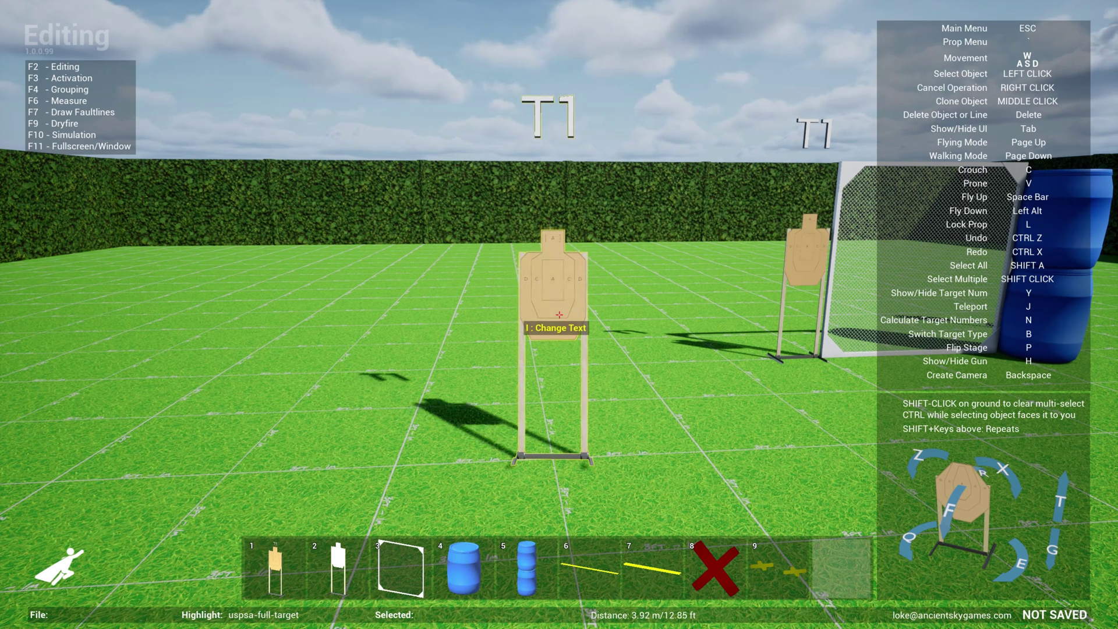
{"action": "key", "text": "z"}
{"action": "key", "text": "z"}
{"action": "key", "text": "z"}
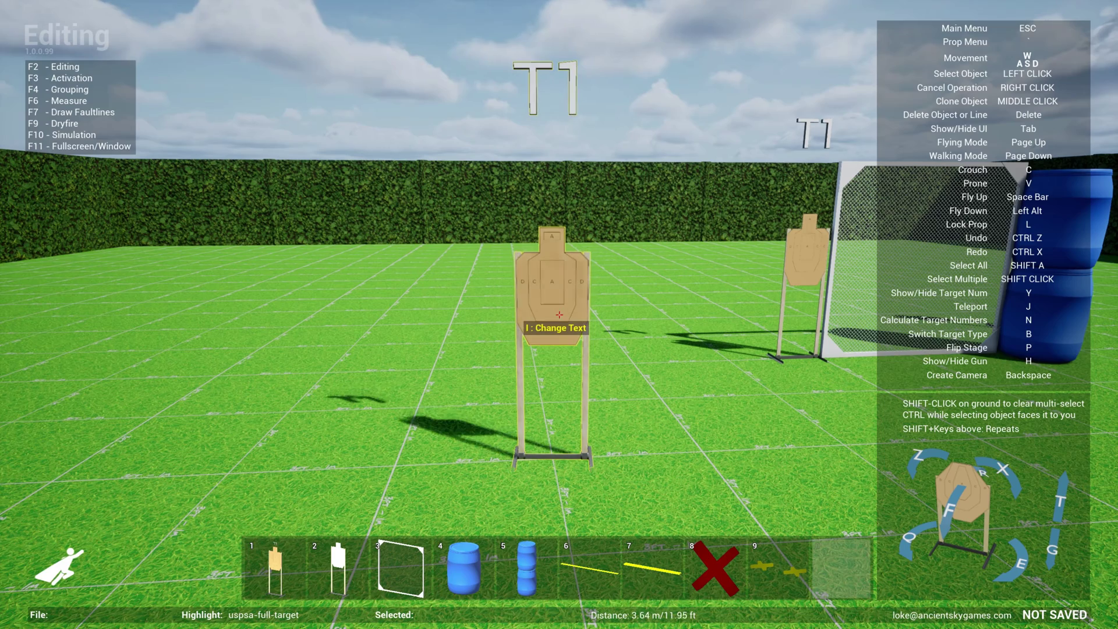
{"action": "key", "text": "x"}
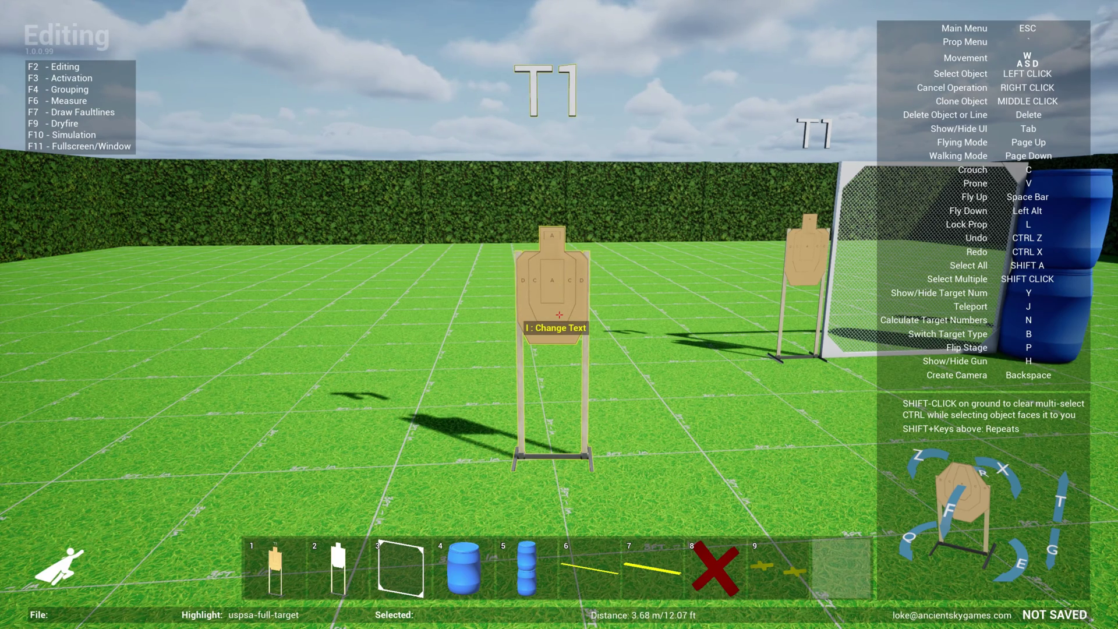
{"action": "key", "text": "z"}
{"action": "key", "text": "z"}
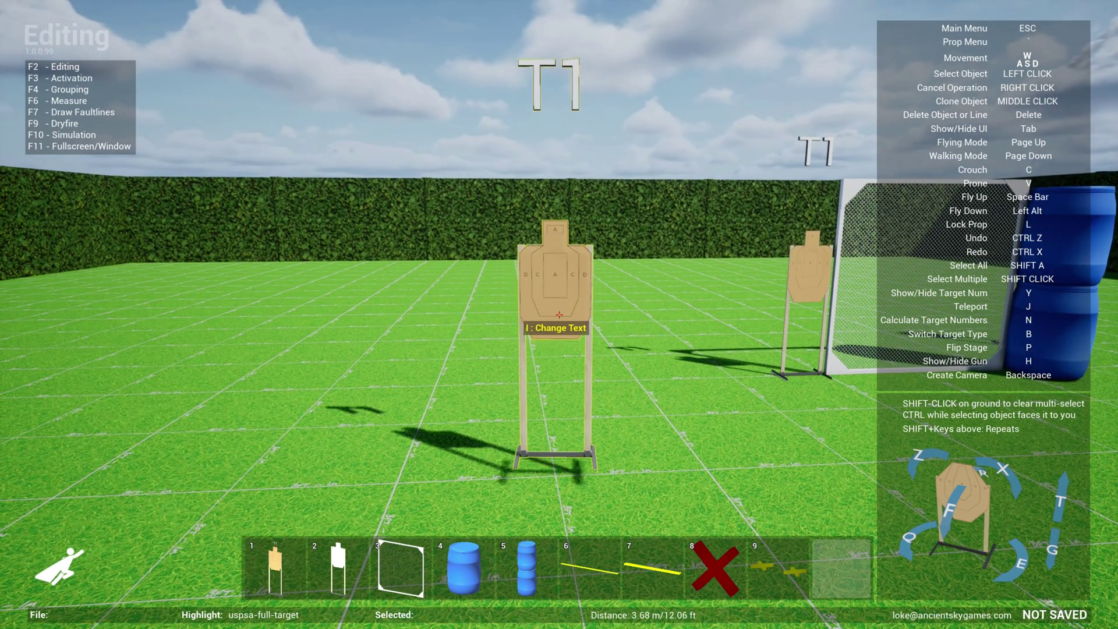
{"action": "key", "text": "z"}
{"action": "key", "text": "z"}
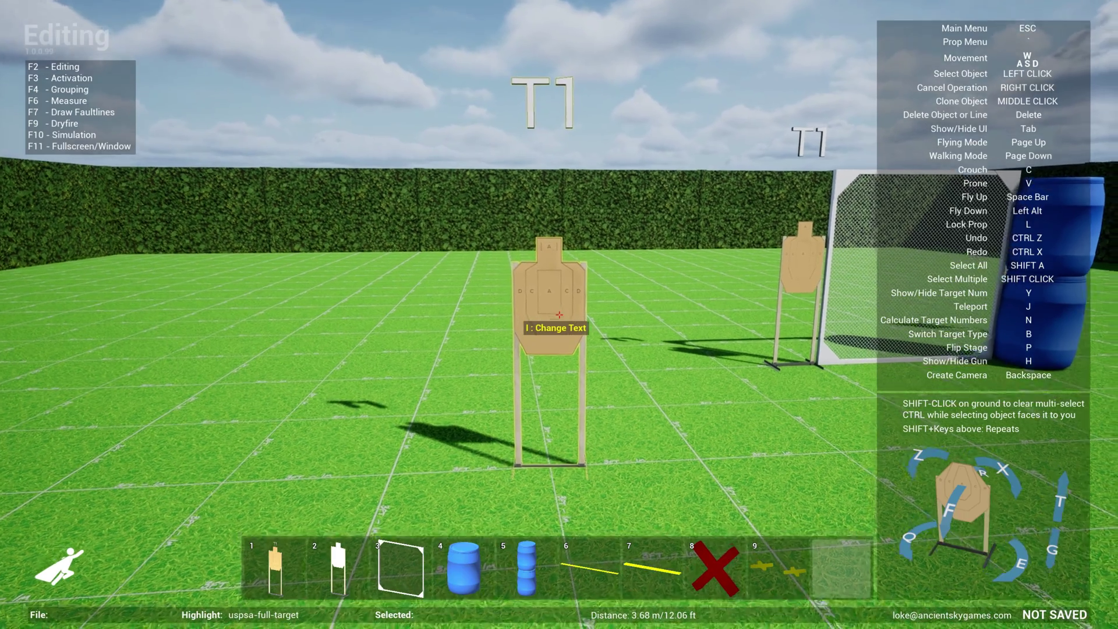
{"action": "key", "text": "z"}
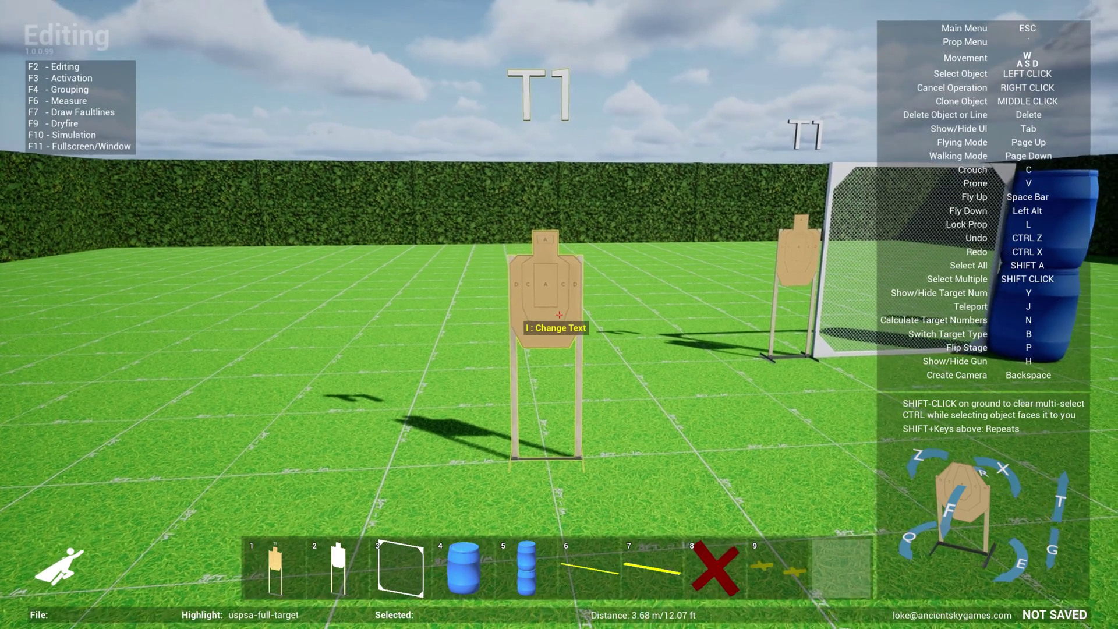
Sink T1 into the ground with G, then carry it toward the mesh wall
{"action": "key", "text": "g"}
{"action": "key", "text": "g"}
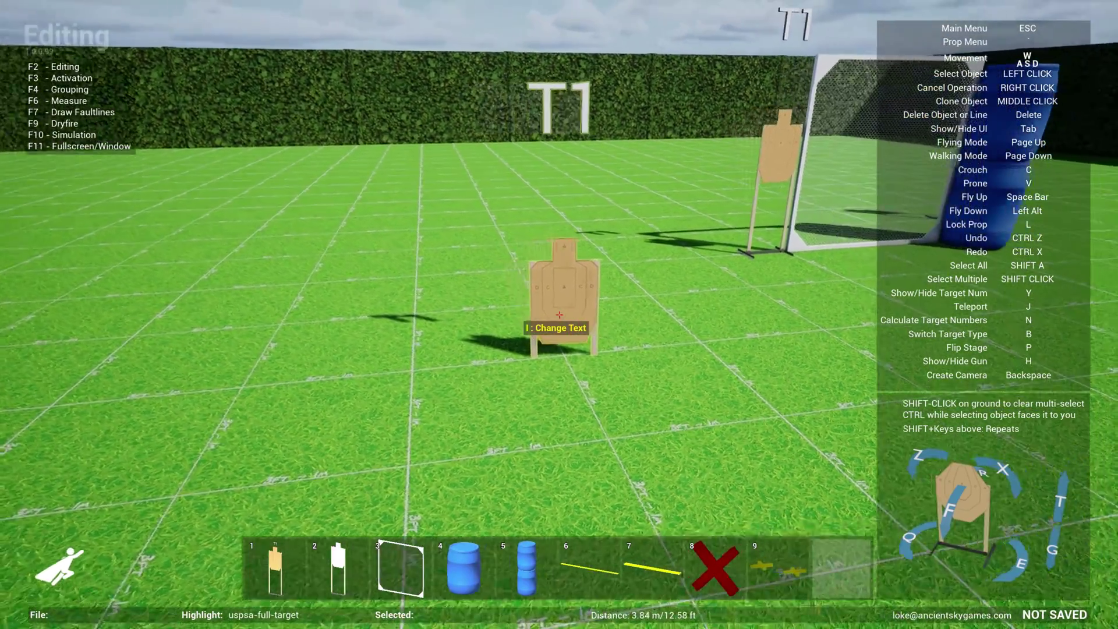
{"action": "key", "text": "w"}
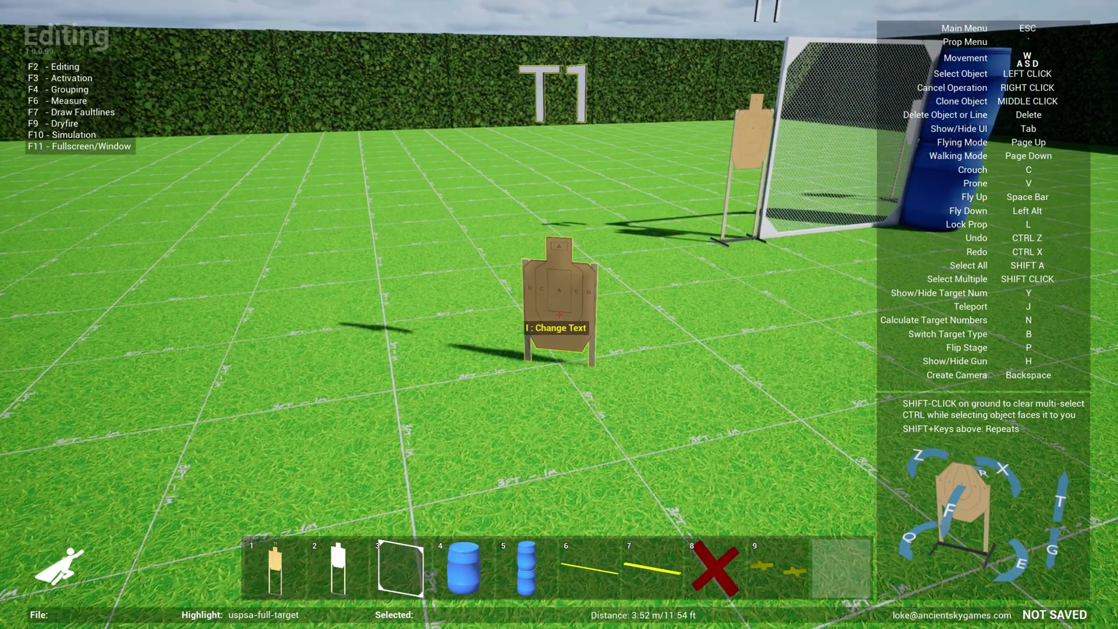
{"action": "key", "text": "s"}
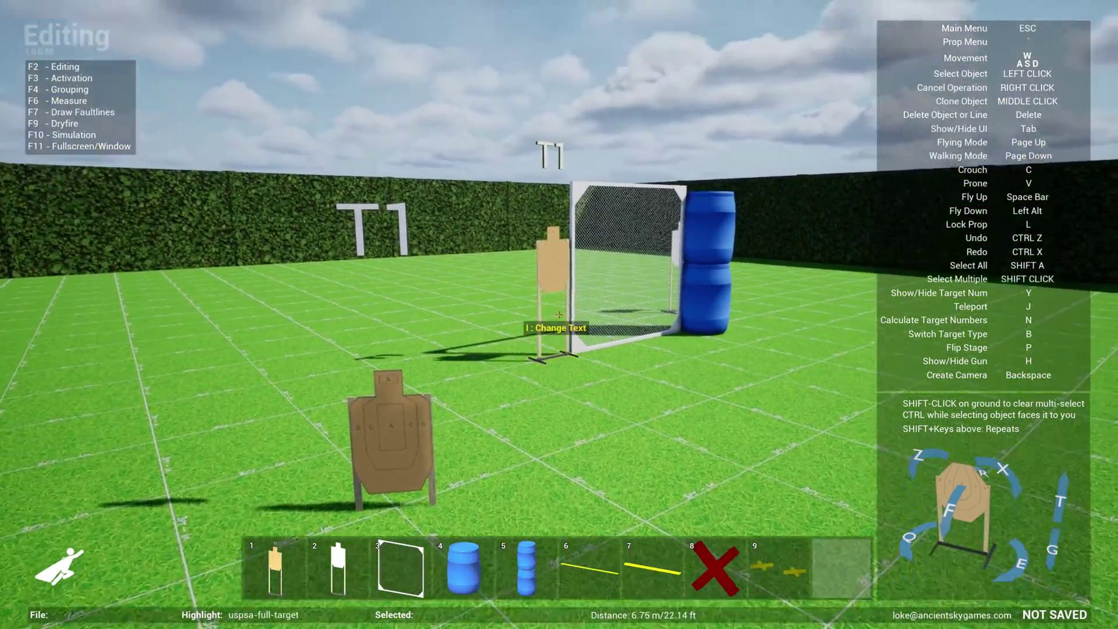
{"action": "key", "text": "w"}
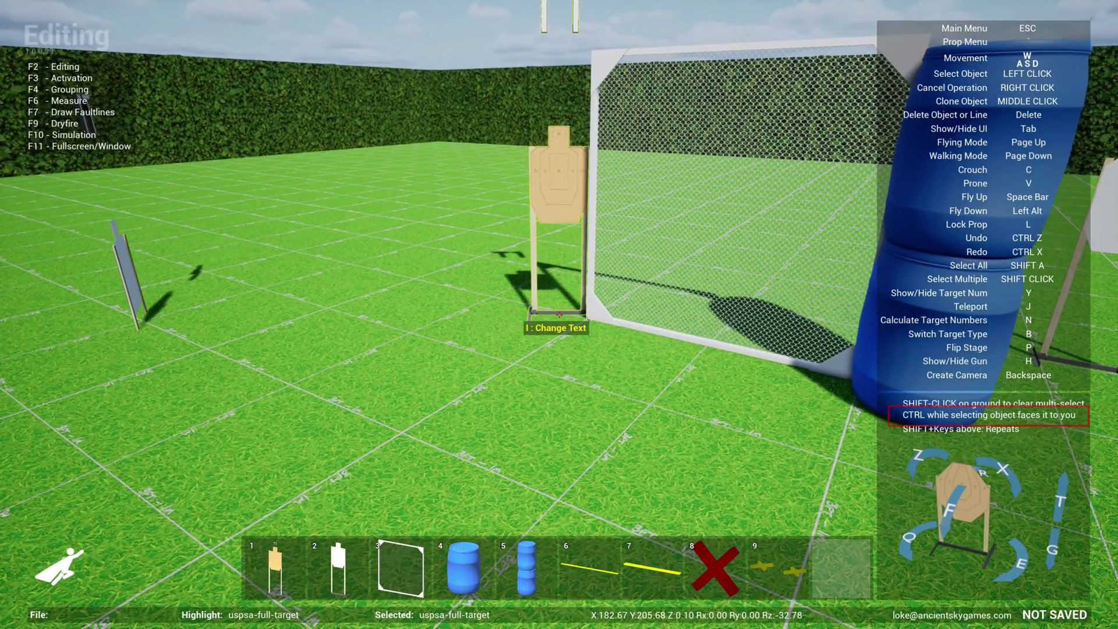
Drop the carried T1 target just left of the mesh wall
{"action": "left_click", "coordinate": [559, 314]}
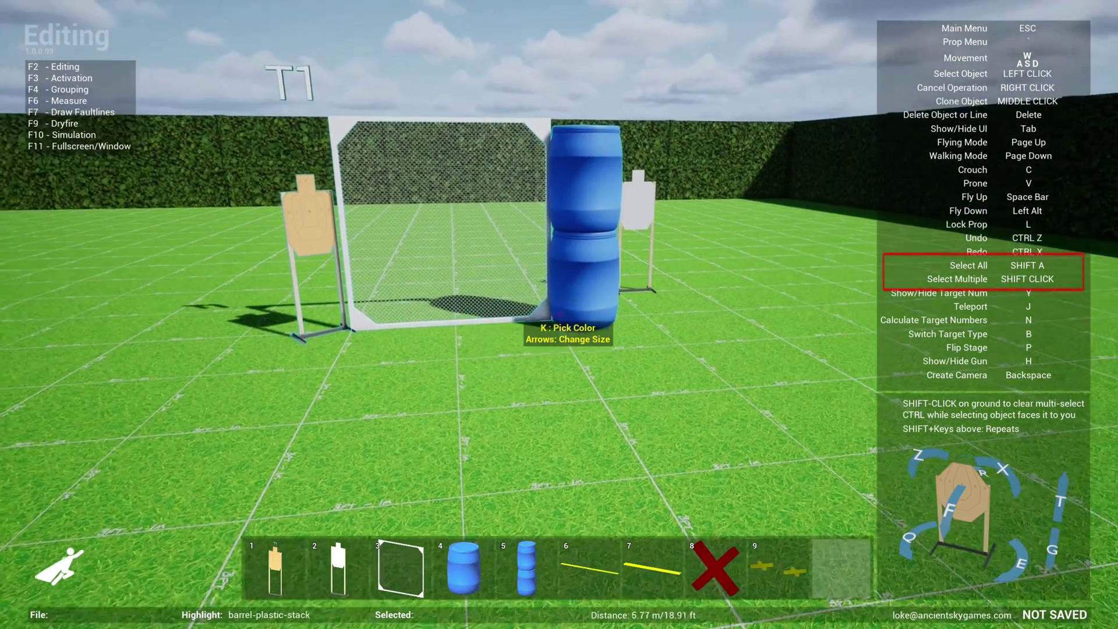
Carry the blue barrel stack, adjusting its rotation and height, and set it at the wall's right edge
{"action": "key", "text": "s"}
{"action": "left_click", "coordinate": [559, 314]}
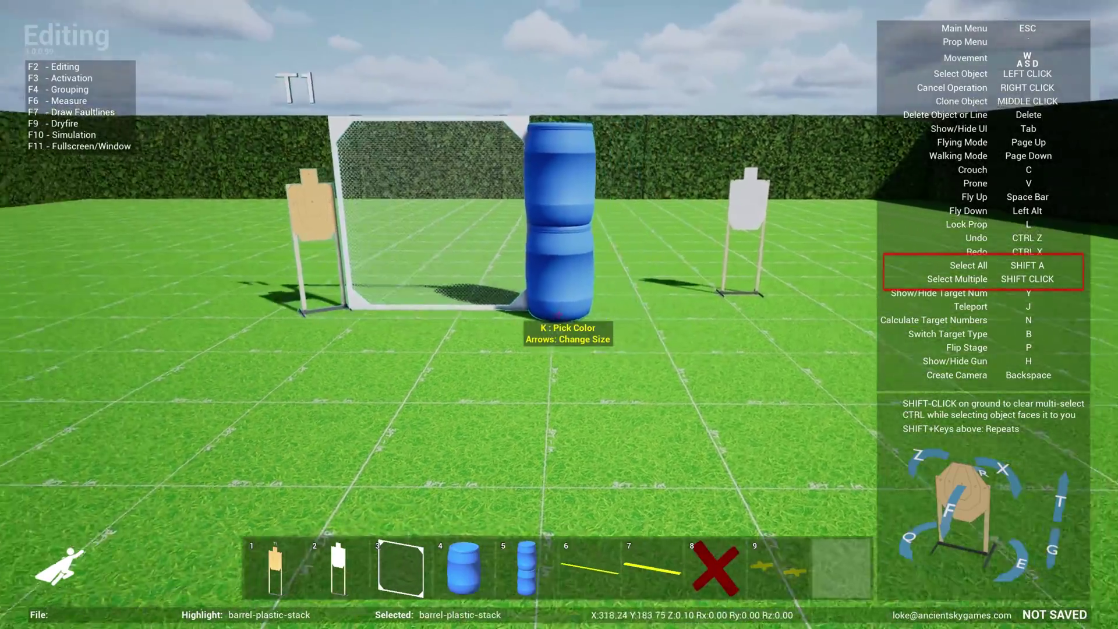
{"action": "key", "text": "a"}
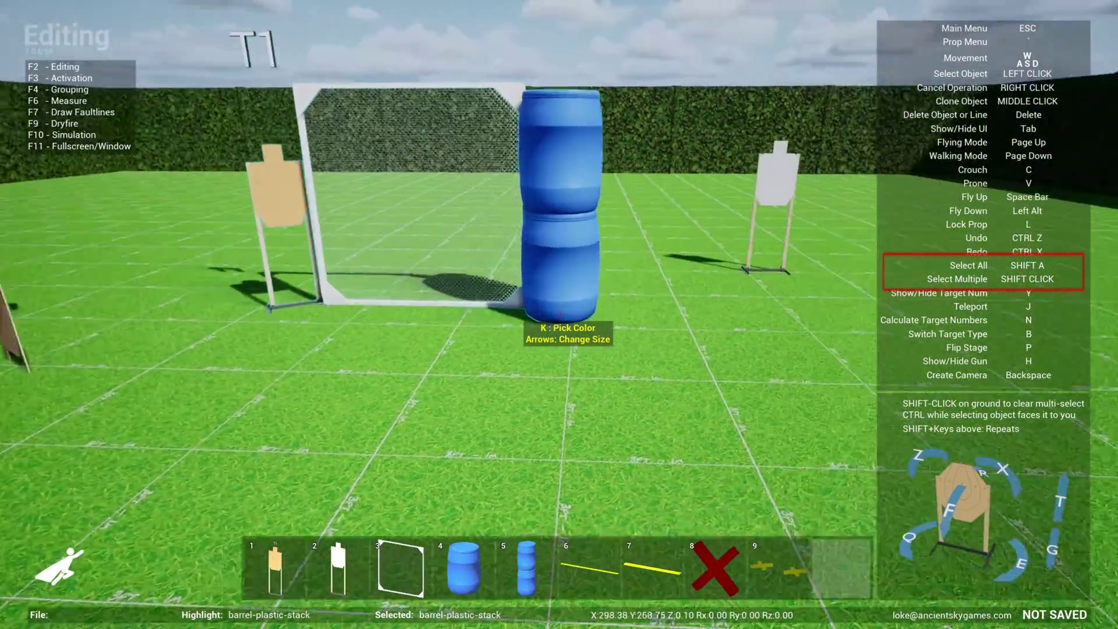
{"action": "key", "text": "w"}
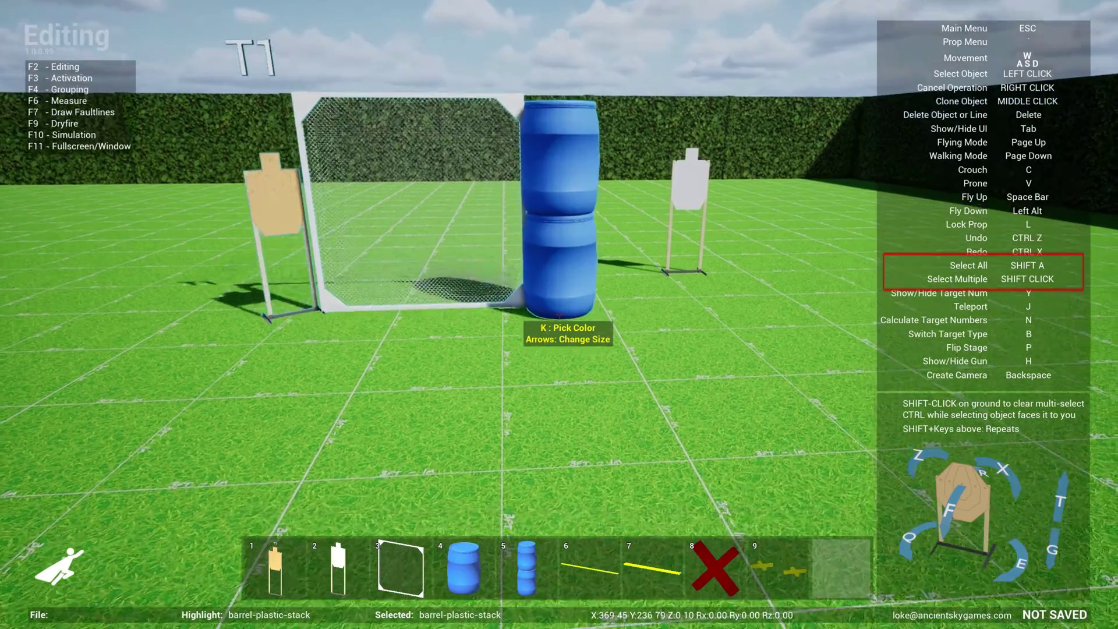
{"action": "key", "text": "e"}
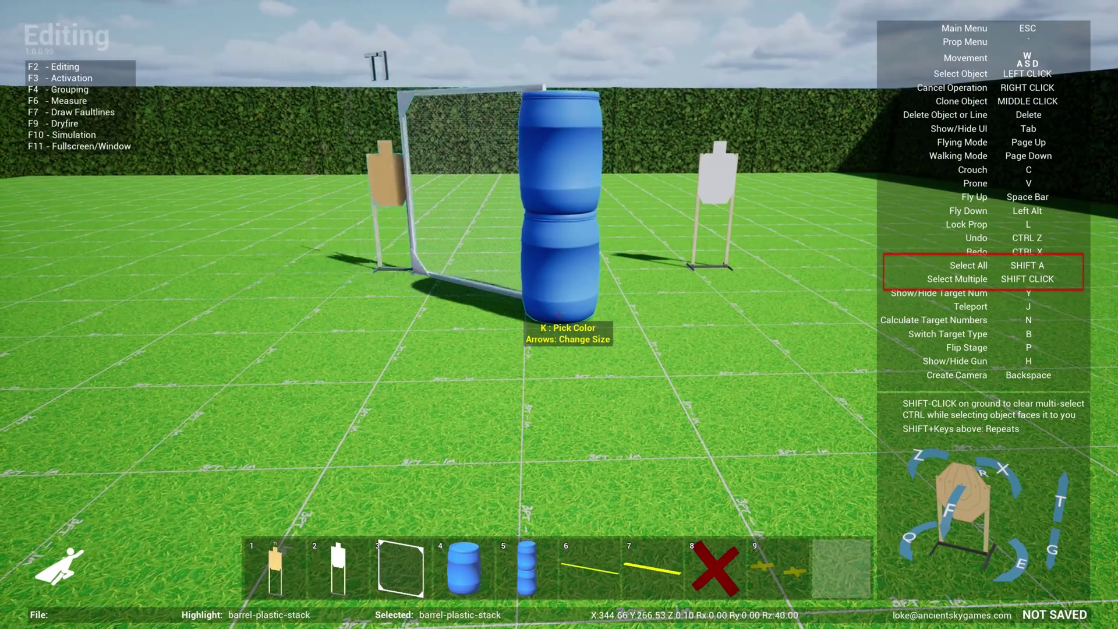
{"action": "key", "text": "q"}
{"action": "key", "text": "t"}
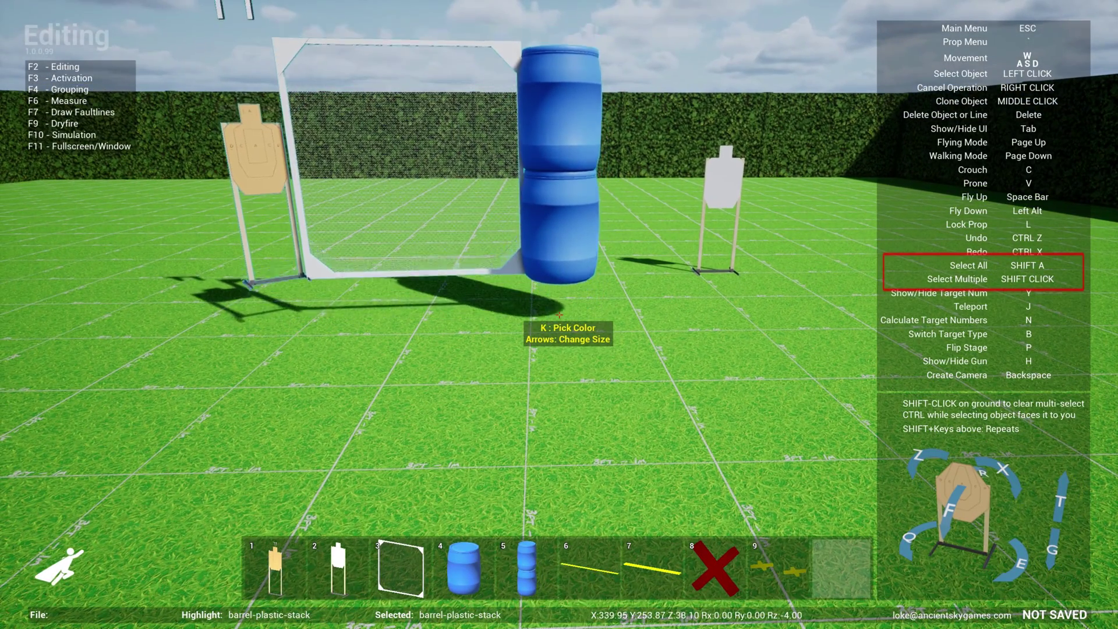
{"action": "key", "text": "w"}
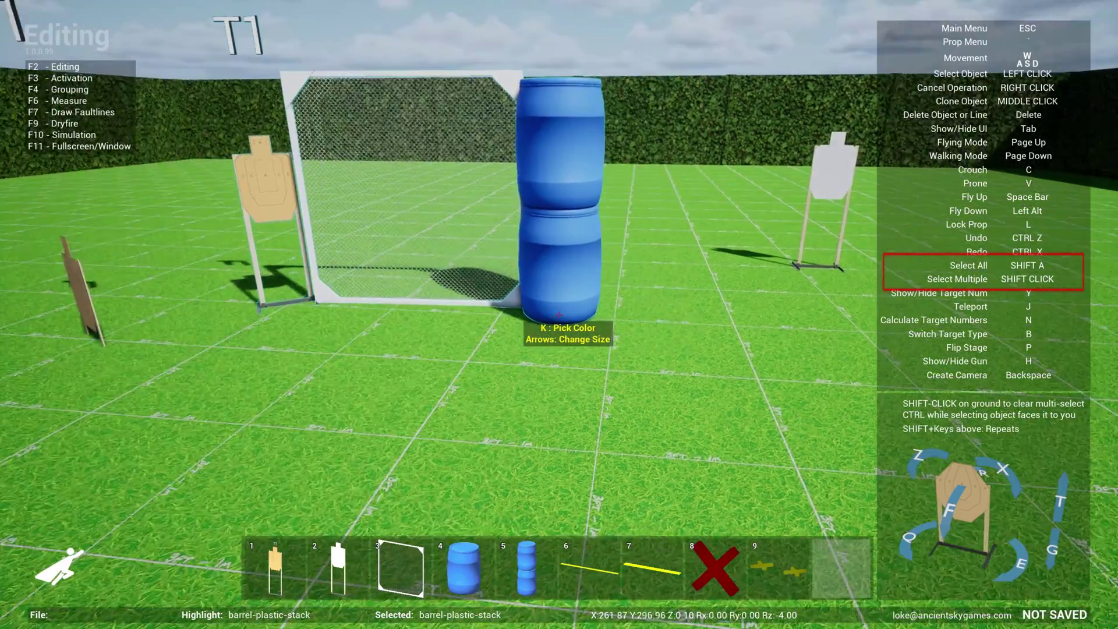
{"action": "key", "text": "a"}
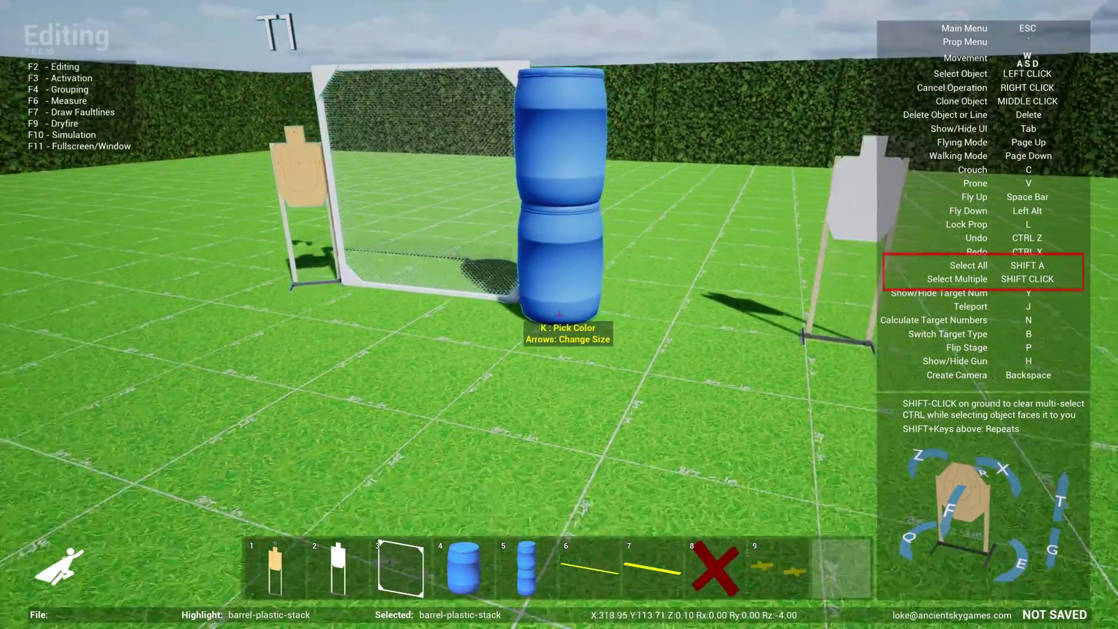
{"action": "key", "text": "s"}
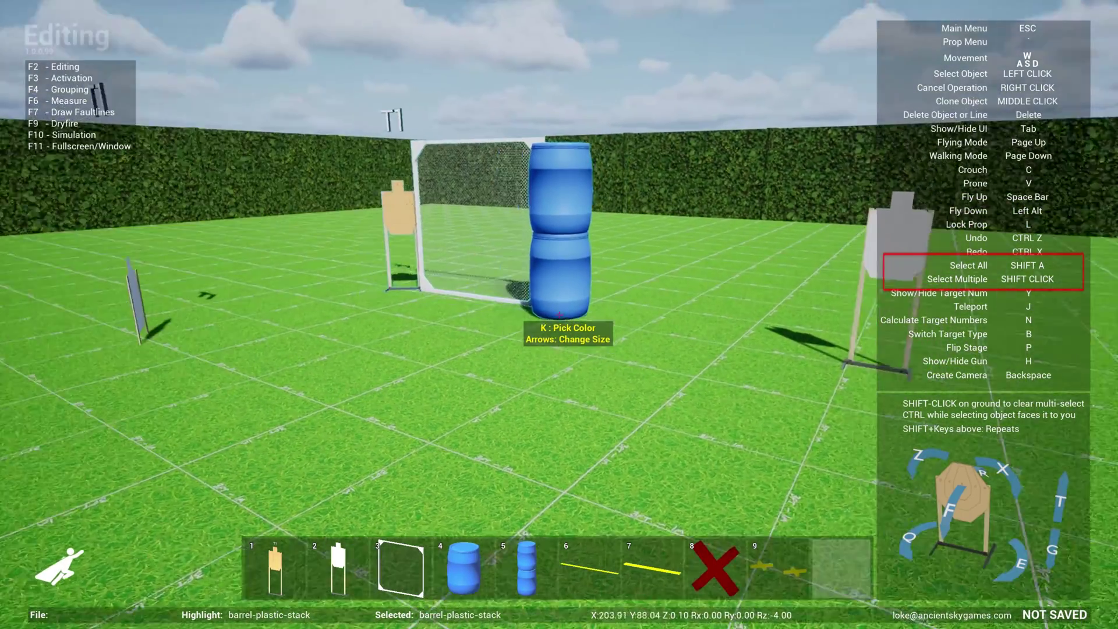
{"action": "key", "text": "w"}
{"action": "left_click", "coordinate": [559, 314]}
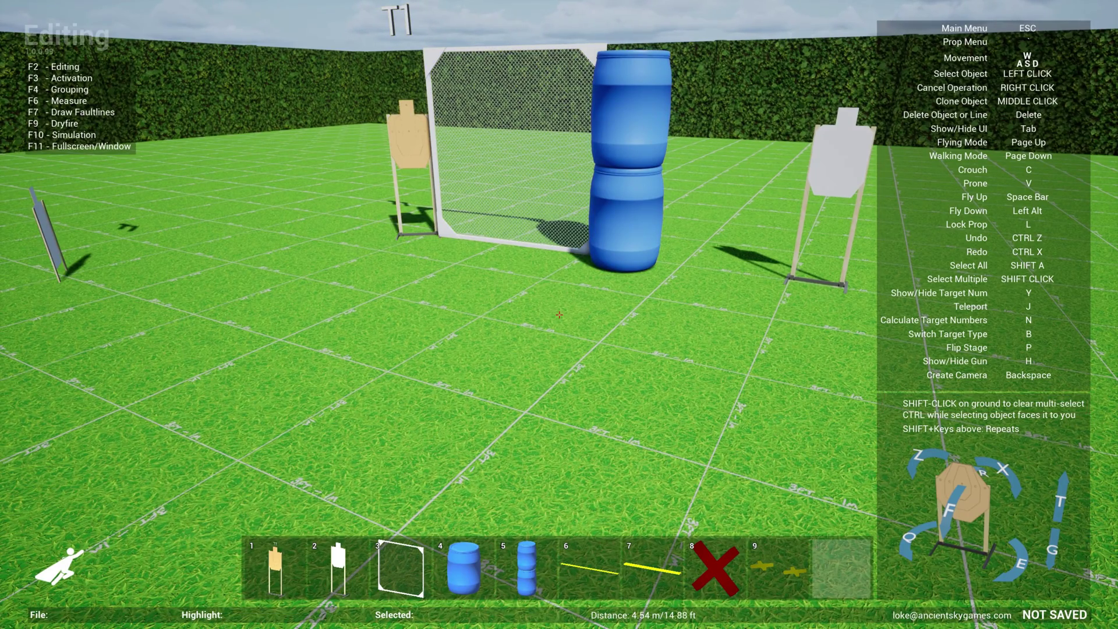
{"action": "key", "text": "a"}
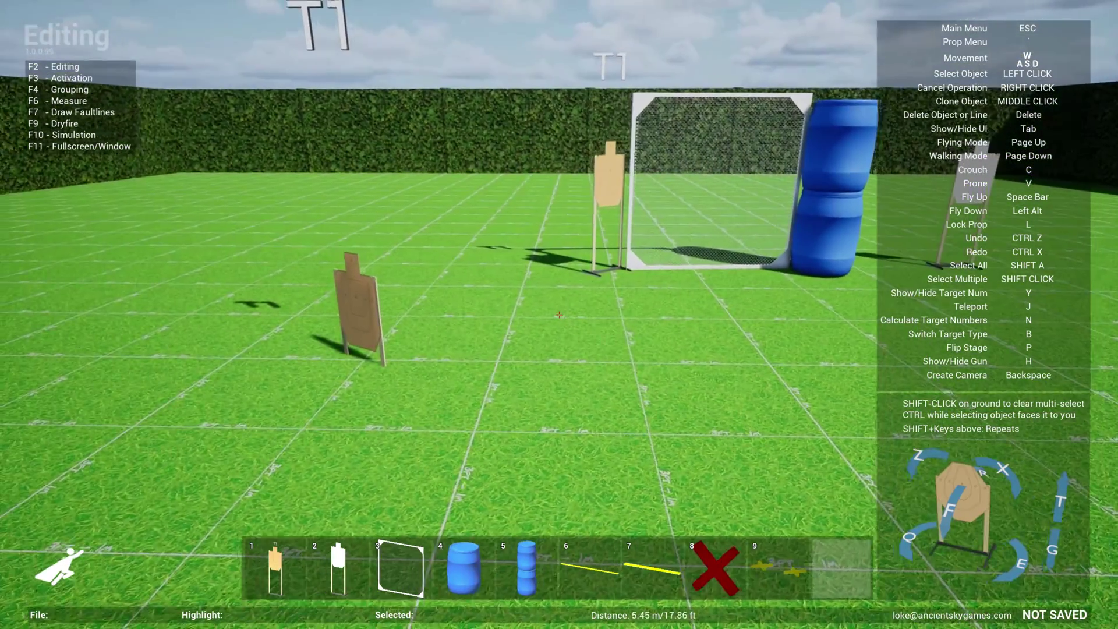
{"action": "key", "text": "d"}
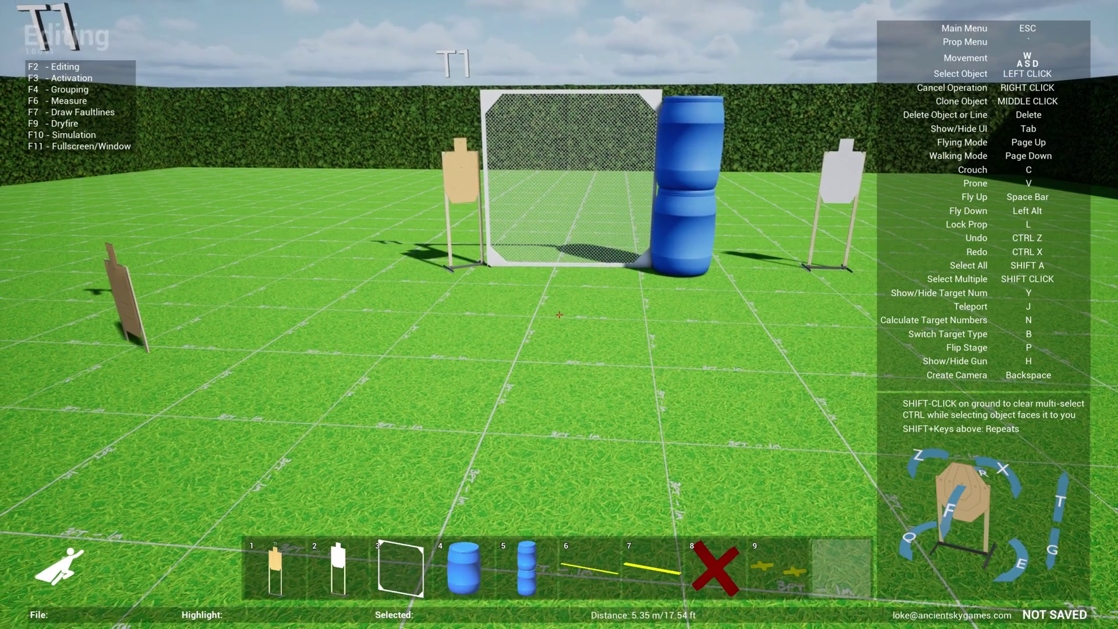
{"action": "key", "text": "4"}
{"action": "key", "text": "w"}
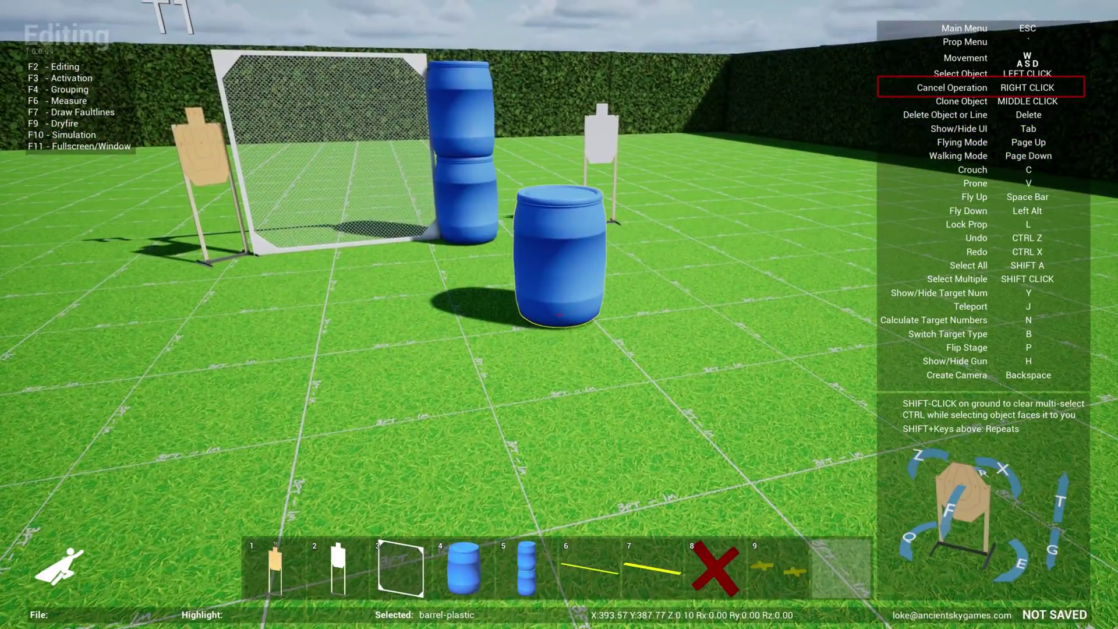
{"action": "right_click", "coordinate": [559, 315]}
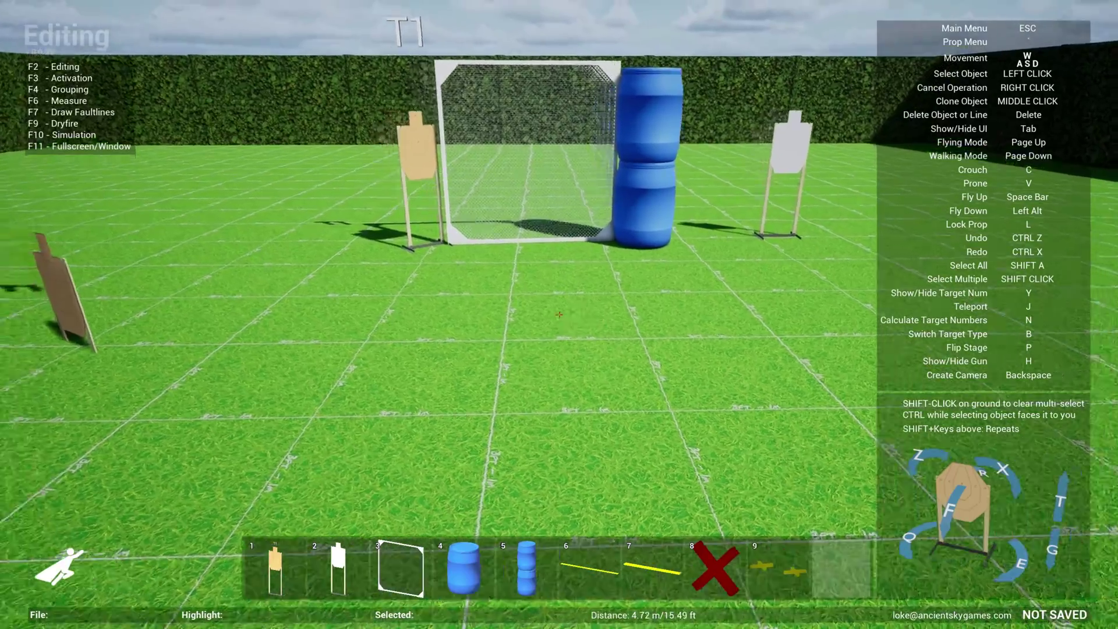
{"action": "key", "text": "w"}
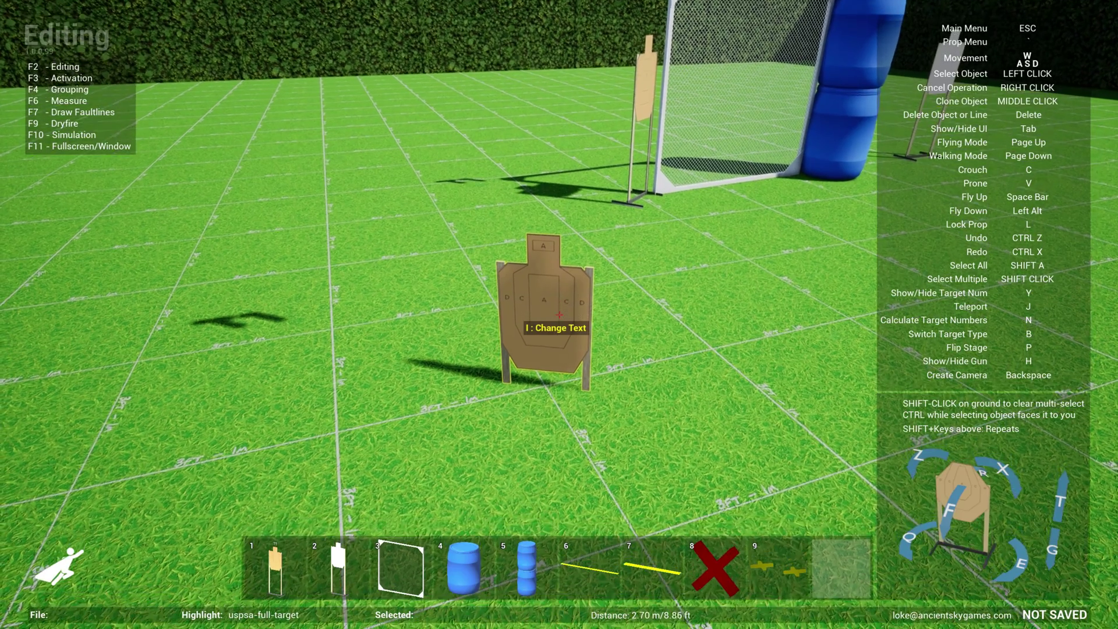
Select the tan target and then the mesh wall, walking up to the wall
{"action": "left_click", "coordinate": [559, 315]}
{"action": "key", "text": "w"}
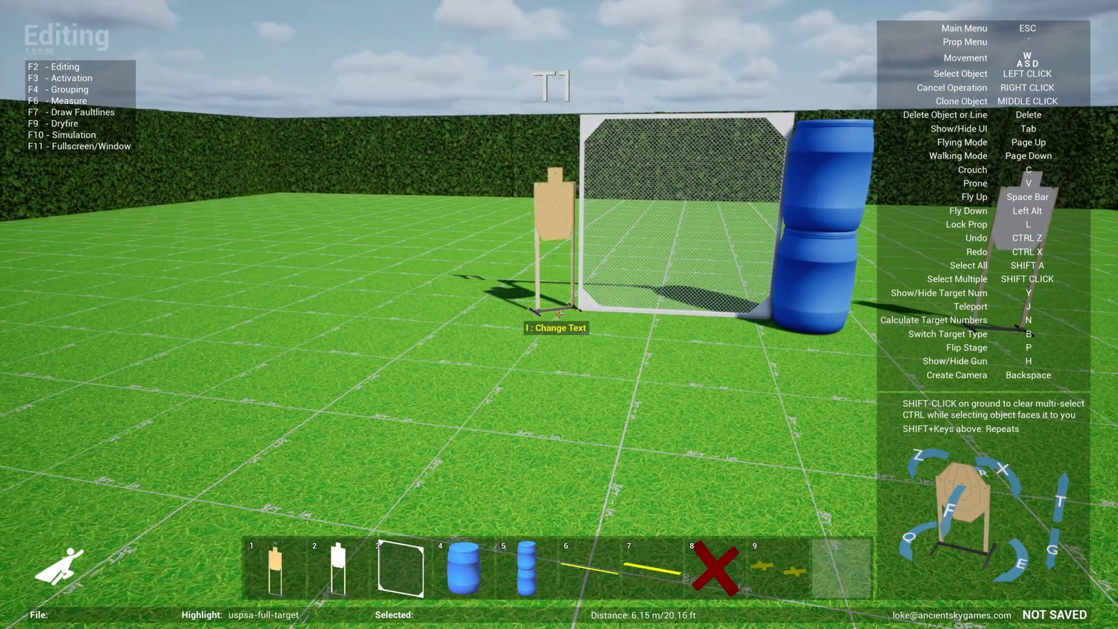
{"action": "key", "text": "s"}
{"action": "left_click", "coordinate": [559, 314]}
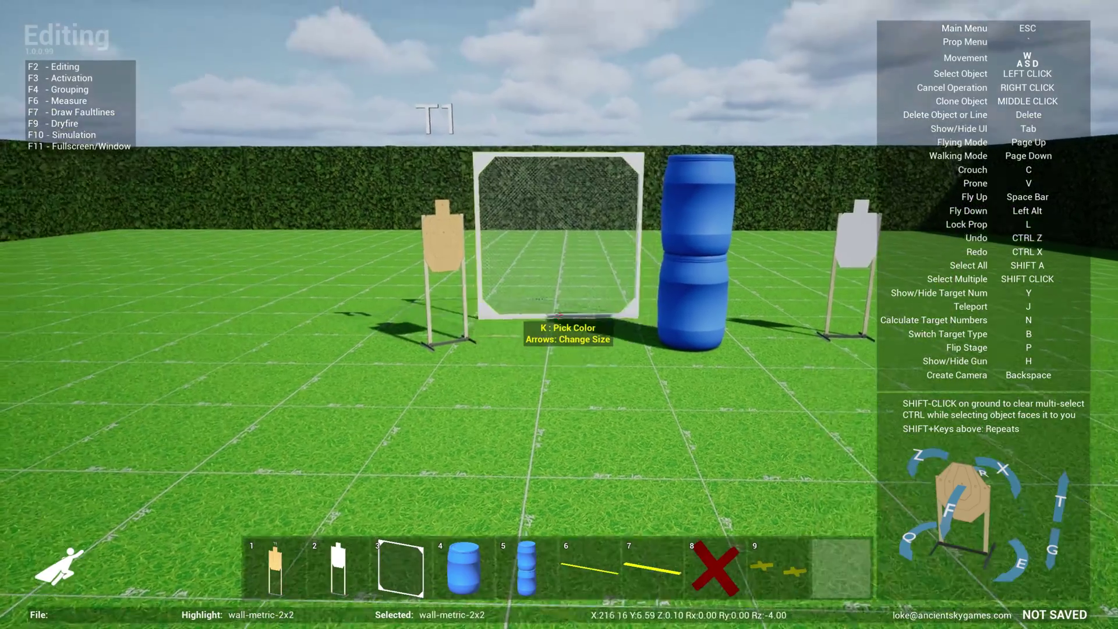
{"action": "key", "text": "w"}
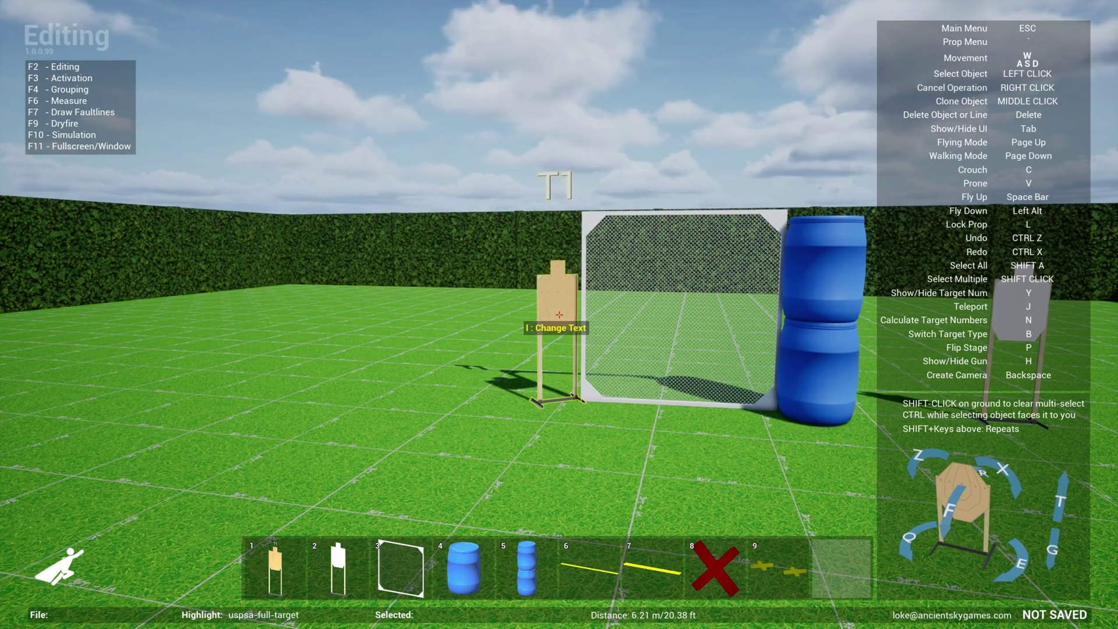
Place a new tan USPSA target in front of the wall, left of the barrels, and request auto-numbering
{"action": "key", "text": "1"}
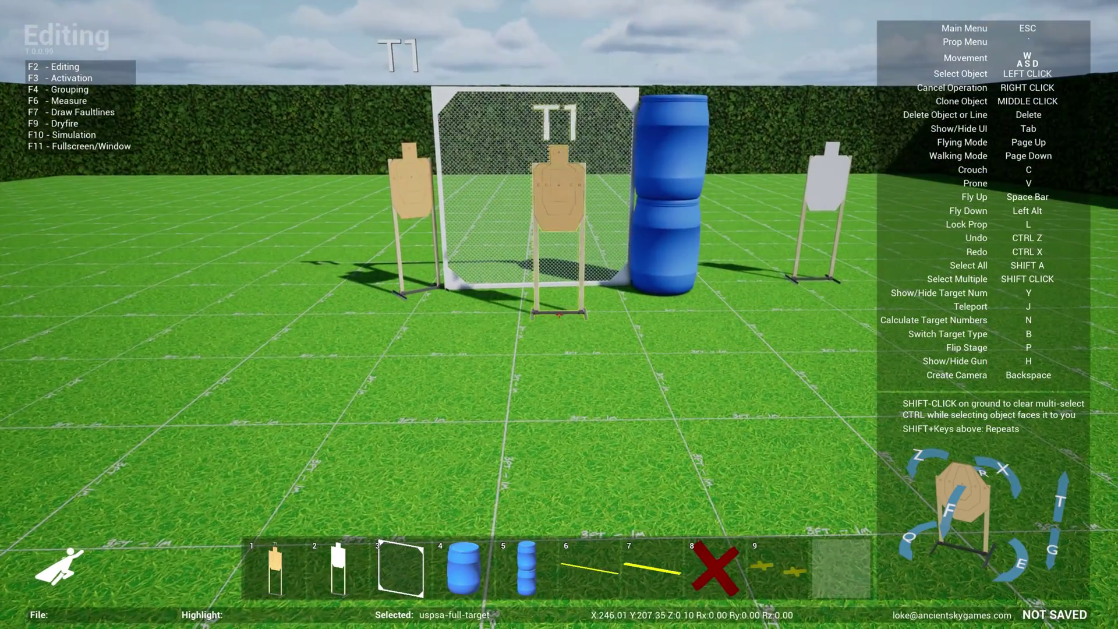
{"action": "left_click", "coordinate": [559, 315]}
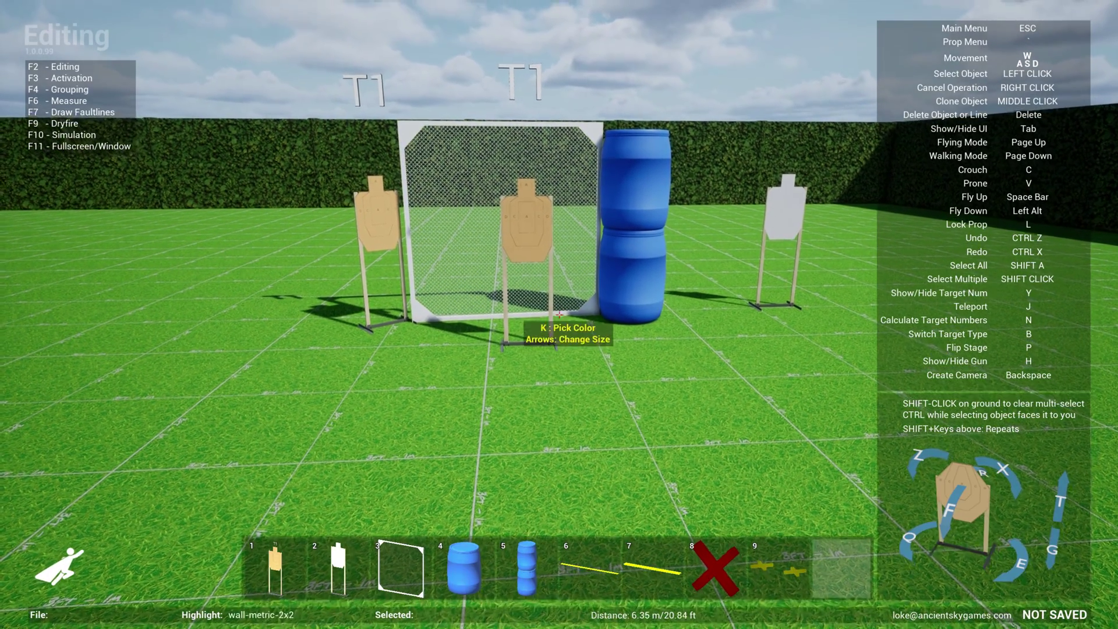
{"action": "key", "text": "n"}
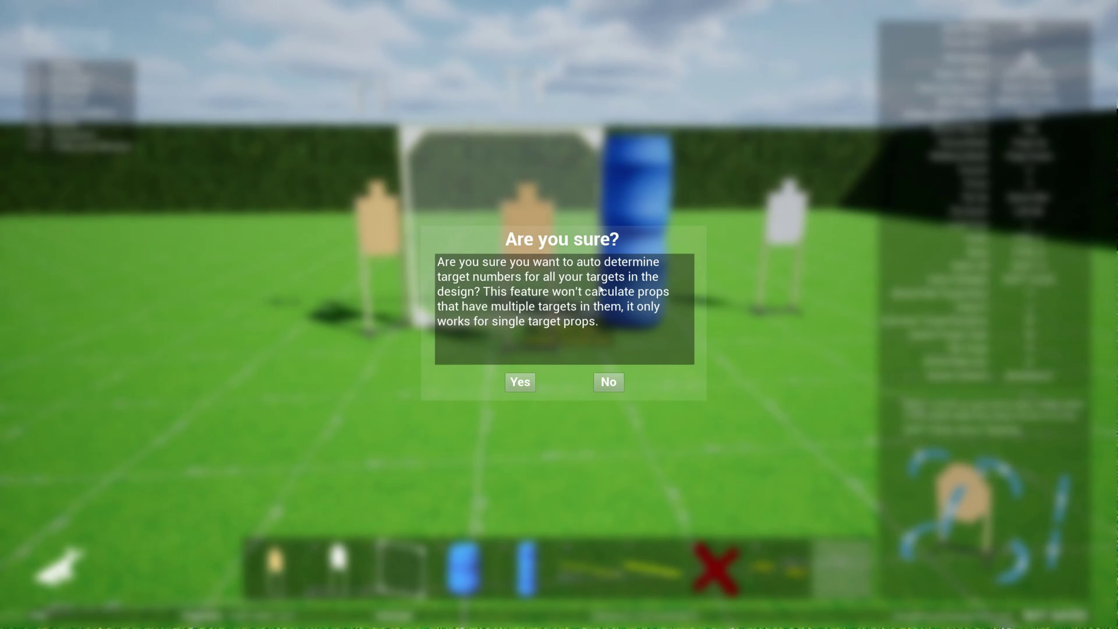
Confirm numbering the targets T1 and T2, and enable Auto Target Numbers in Settings/Feedback
{"action": "left_click", "coordinate": [522, 384]}
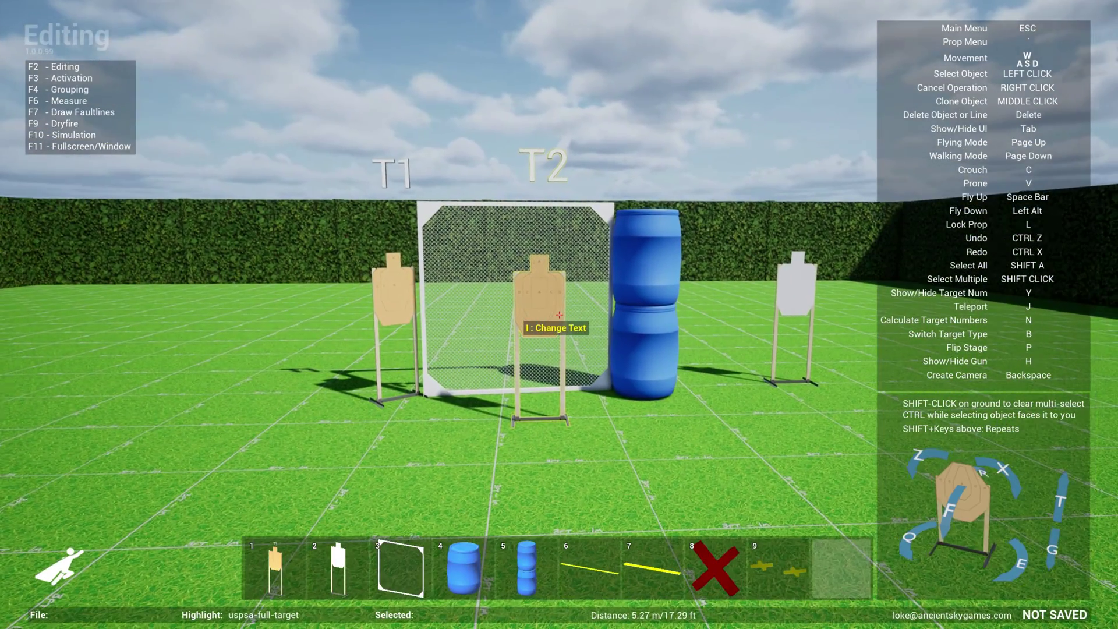
{"action": "key", "text": "s"}
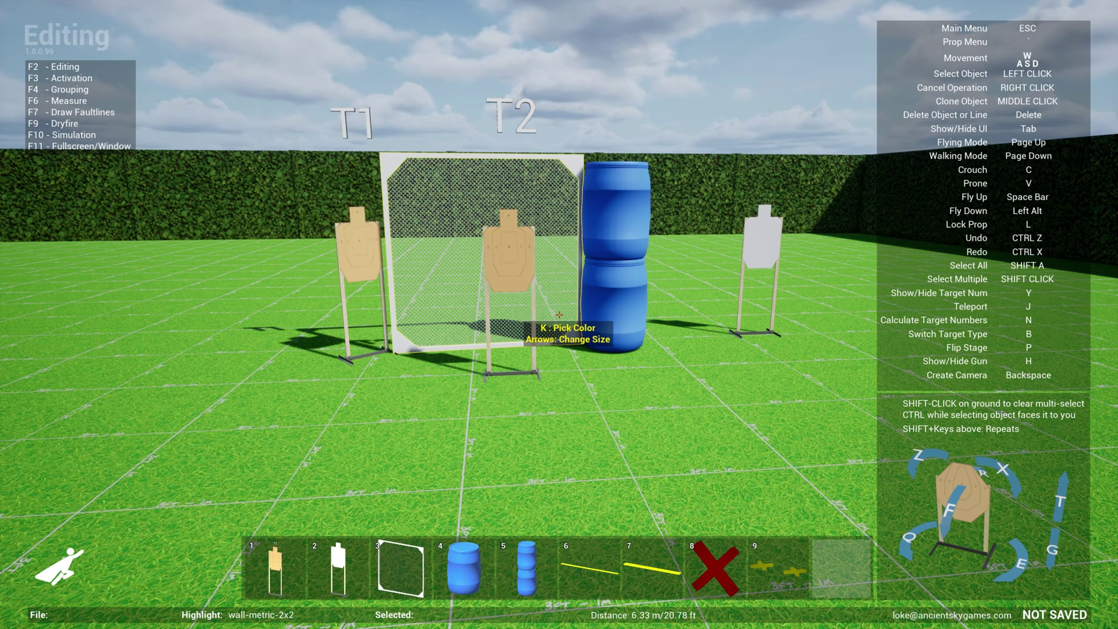
{"action": "key", "text": "Escape"}
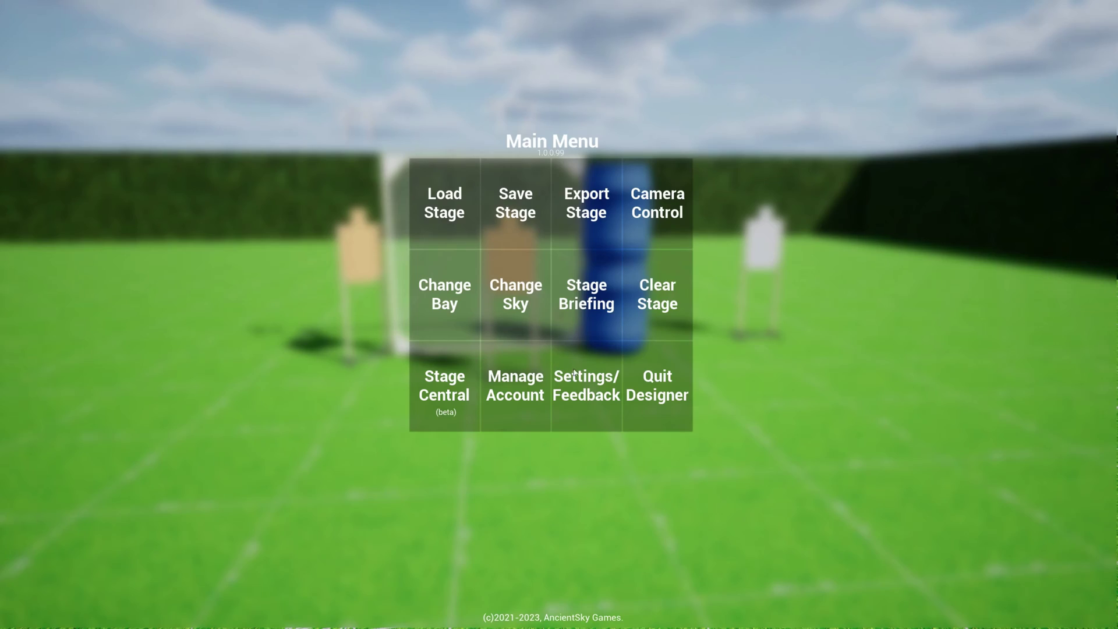
{"action": "left_click", "coordinate": [583, 394]}
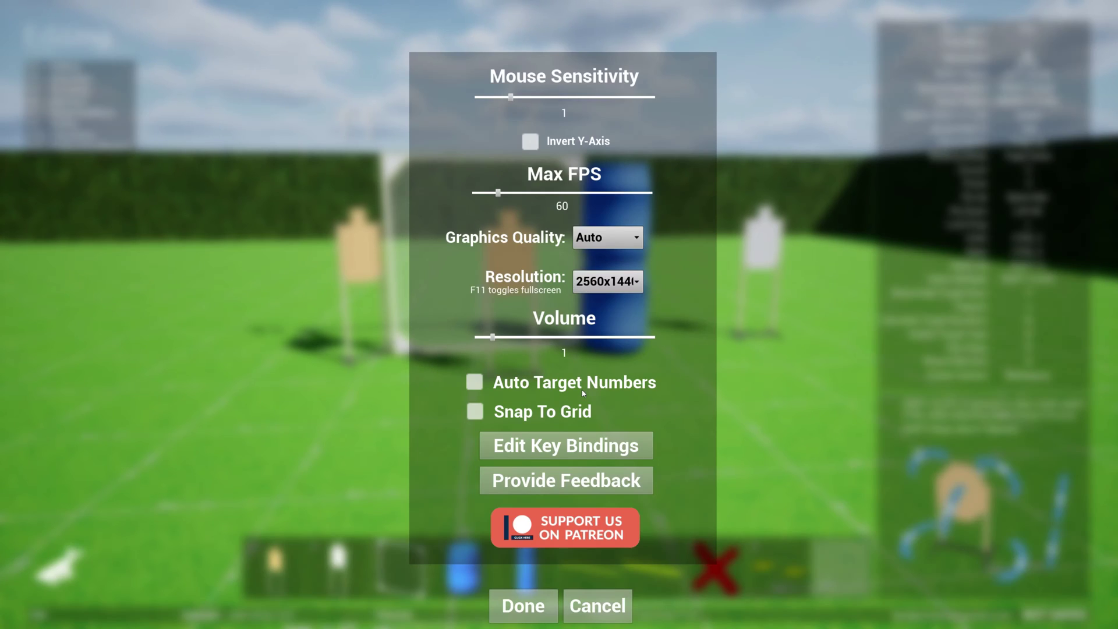
{"action": "left_click", "coordinate": [476, 382]}
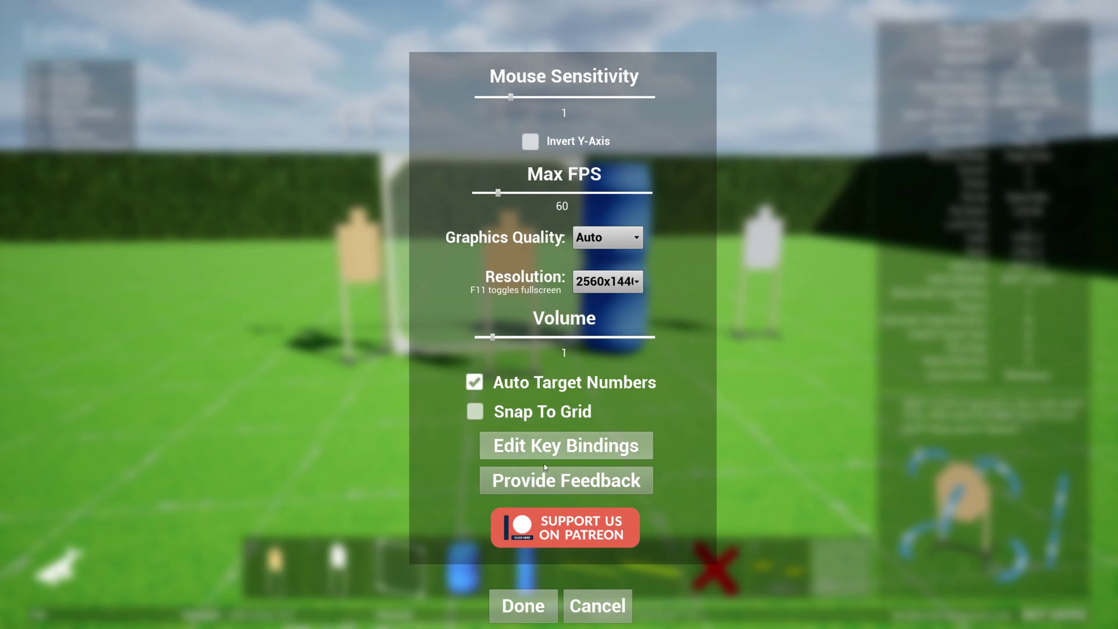
{"action": "left_click", "coordinate": [523, 606]}
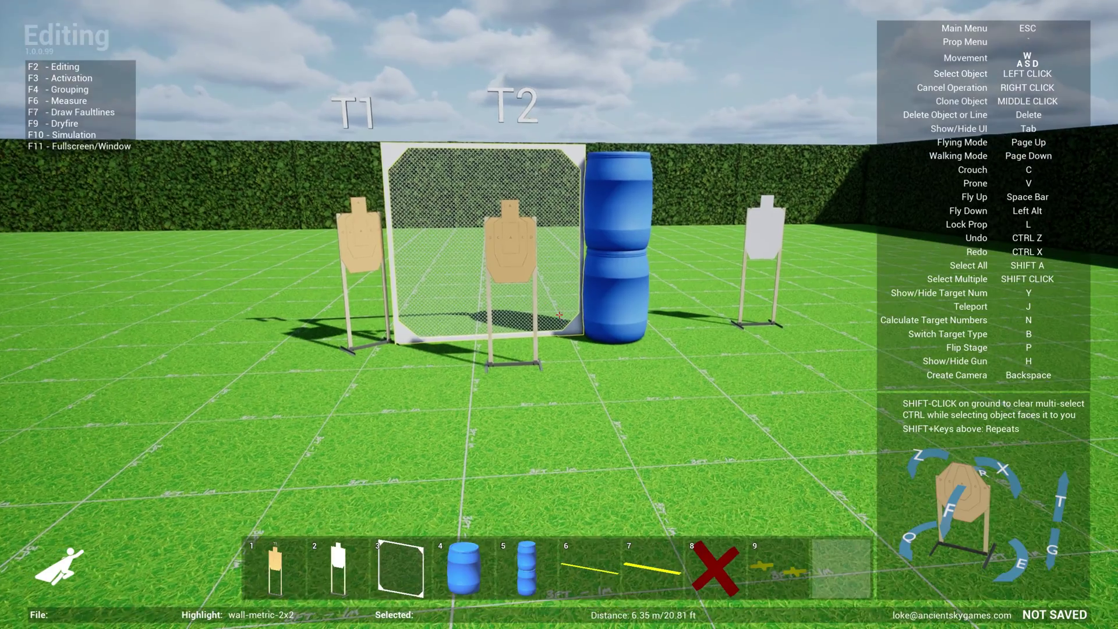
Place new USPSA targets T3, T4 and T5 across the range
{"action": "key", "text": "s"}
{"action": "key", "text": "1"}
{"action": "left_click", "coordinate": [560, 315]}
{"action": "key", "text": "d"}
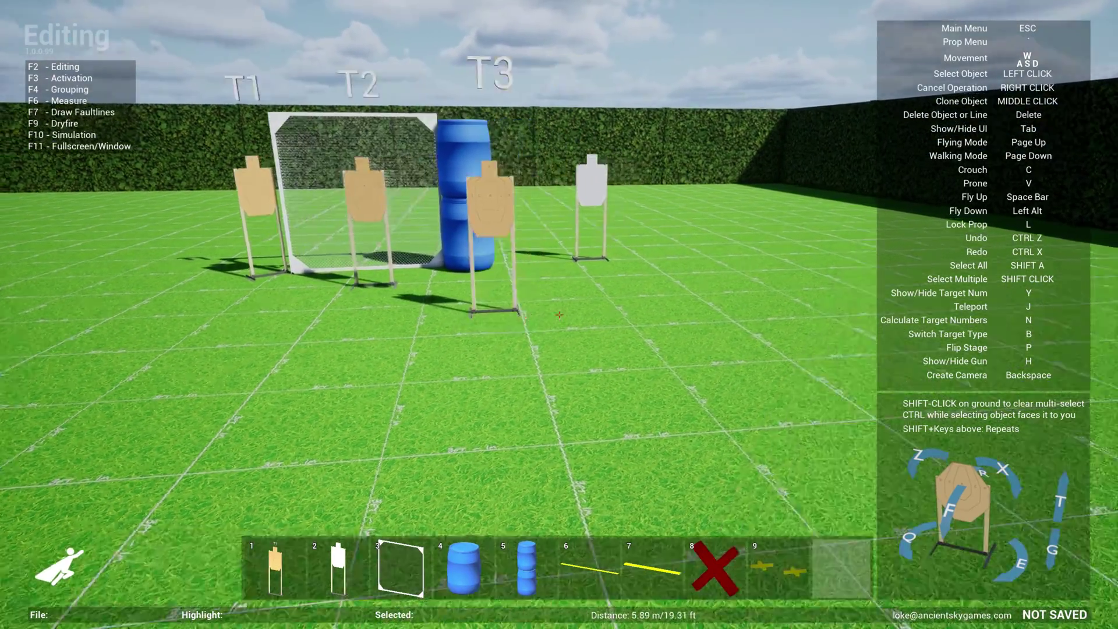
{"action": "key", "text": "1"}
{"action": "left_click", "coordinate": [559, 314]}
{"action": "key", "text": "a"}
{"action": "key", "text": "1"}
{"action": "left_click", "coordinate": [559, 314]}
Add targets T6 and T7 further along the range
{"action": "key", "text": "s"}
{"action": "key", "text": "d"}
{"action": "key", "text": "1"}
{"action": "left_click", "coordinate": [559, 315]}
{"action": "key", "text": "a"}
{"action": "key", "text": "a"}
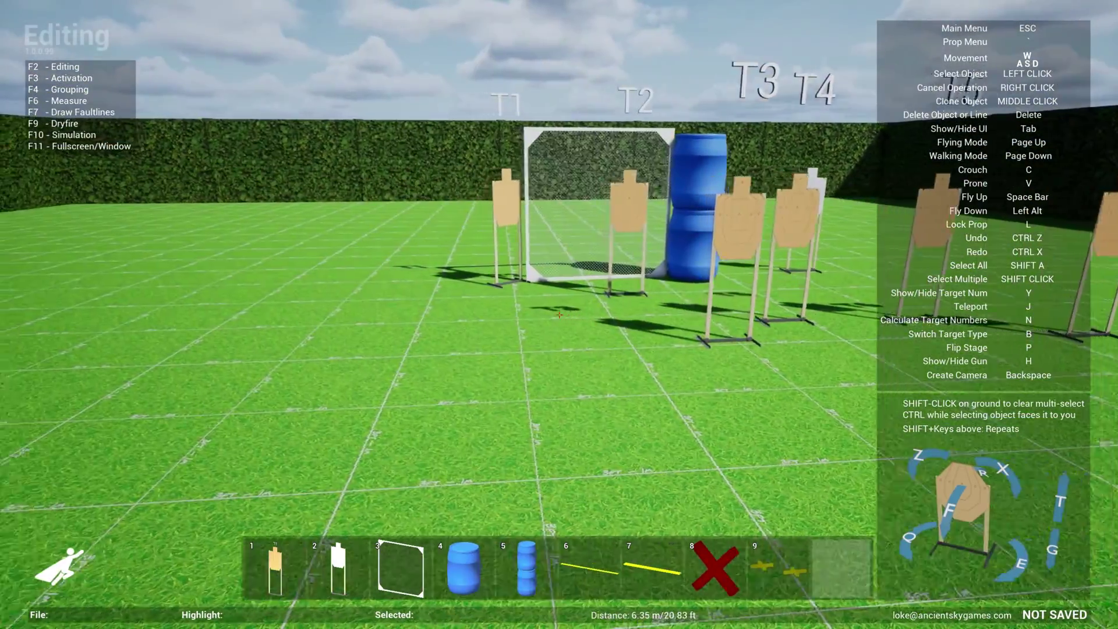
{"action": "key", "text": "1"}
{"action": "left_click", "coordinate": [559, 314]}
{"action": "key", "text": "s"}
{"action": "key", "text": "d"}
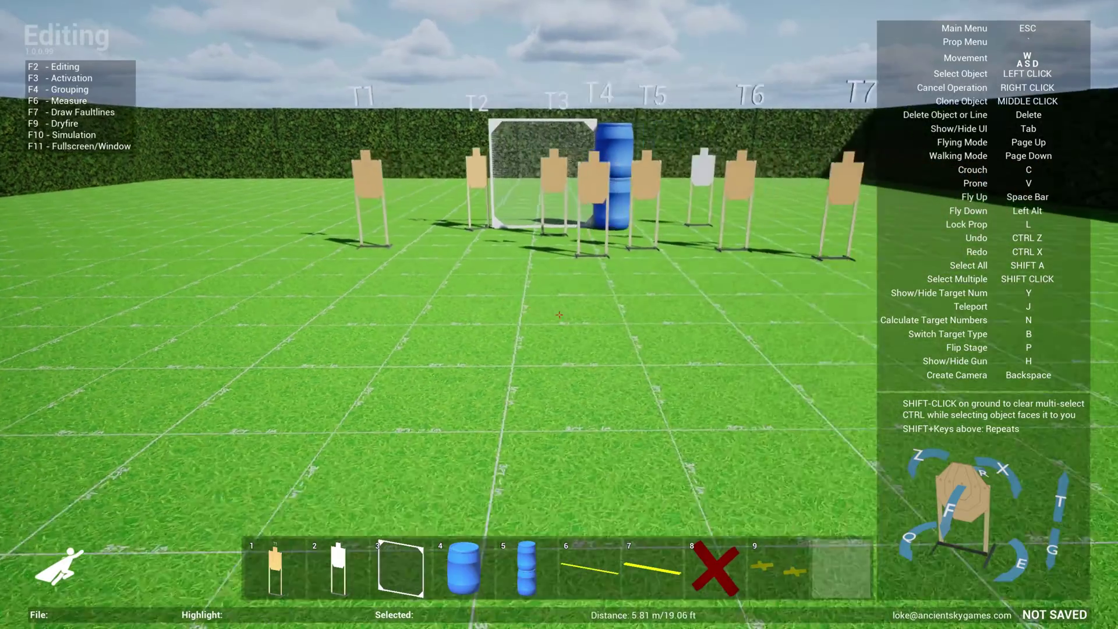
Move one target to the front left of the range, then look over T1 through T8
{"action": "key", "text": "w"}
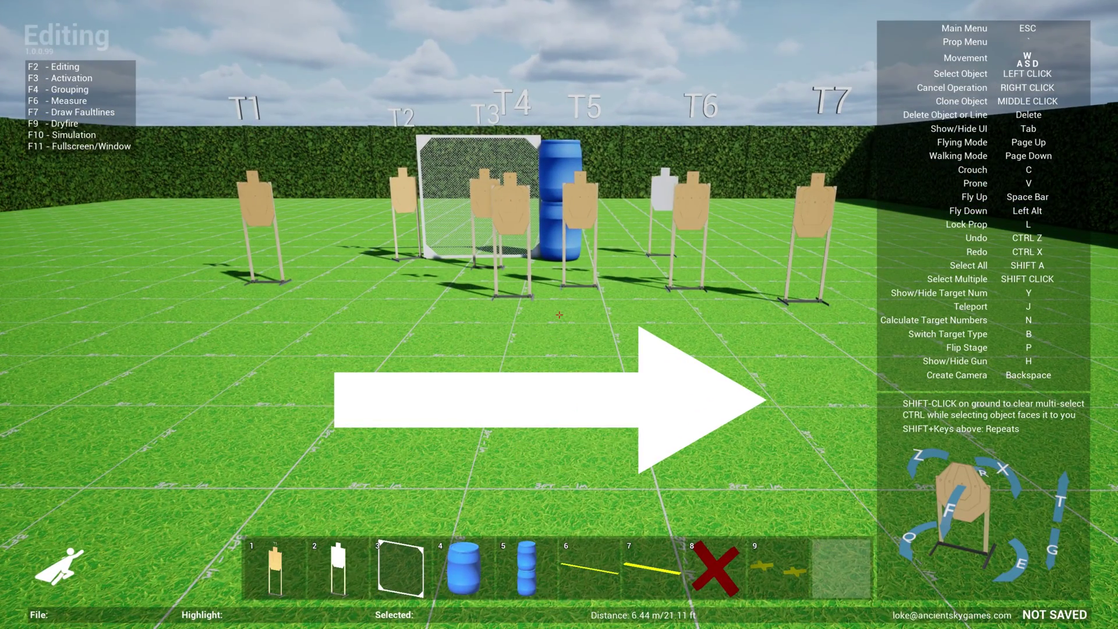
{"action": "key", "text": "a"}
{"action": "key", "text": "1"}
{"action": "left_click", "coordinate": [559, 315]}
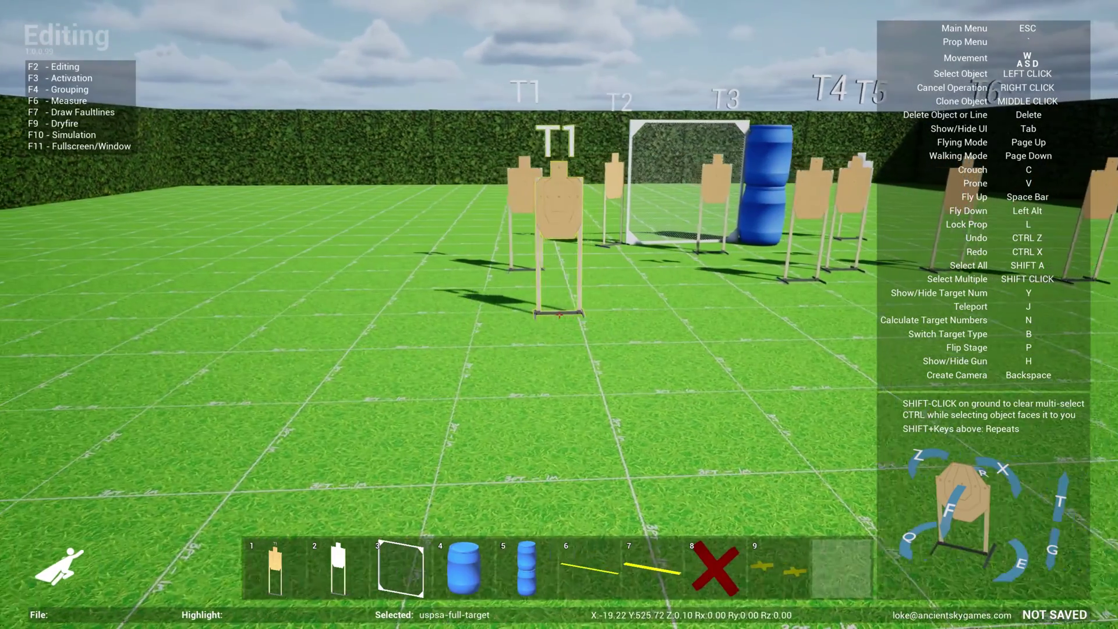
{"action": "key", "text": "a"}
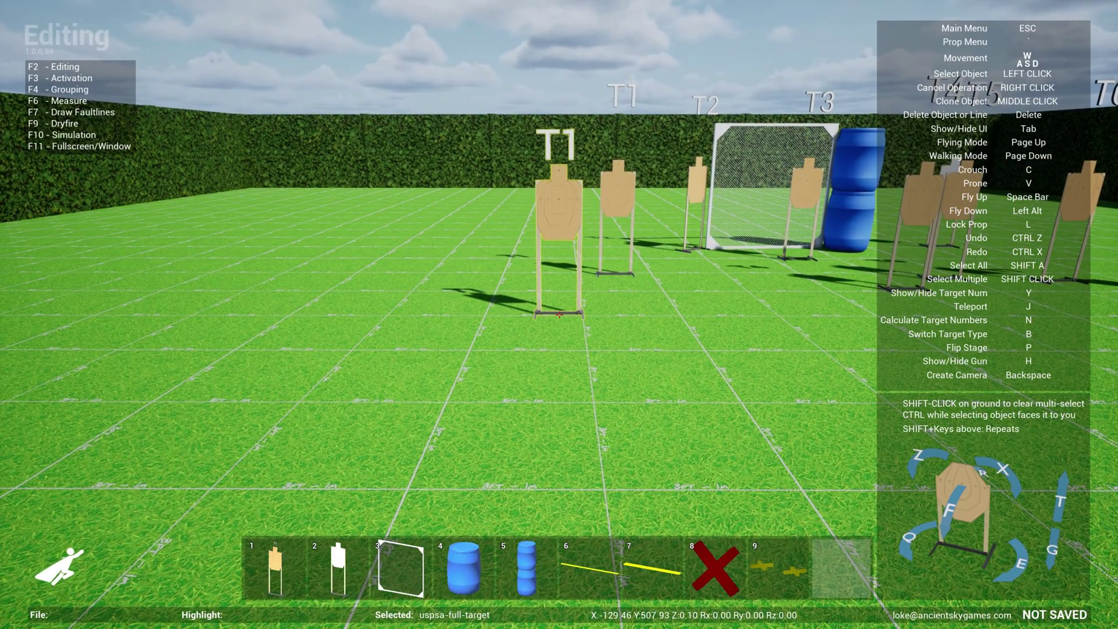
{"action": "left_click", "coordinate": [559, 315]}
{"action": "key", "text": "d"}
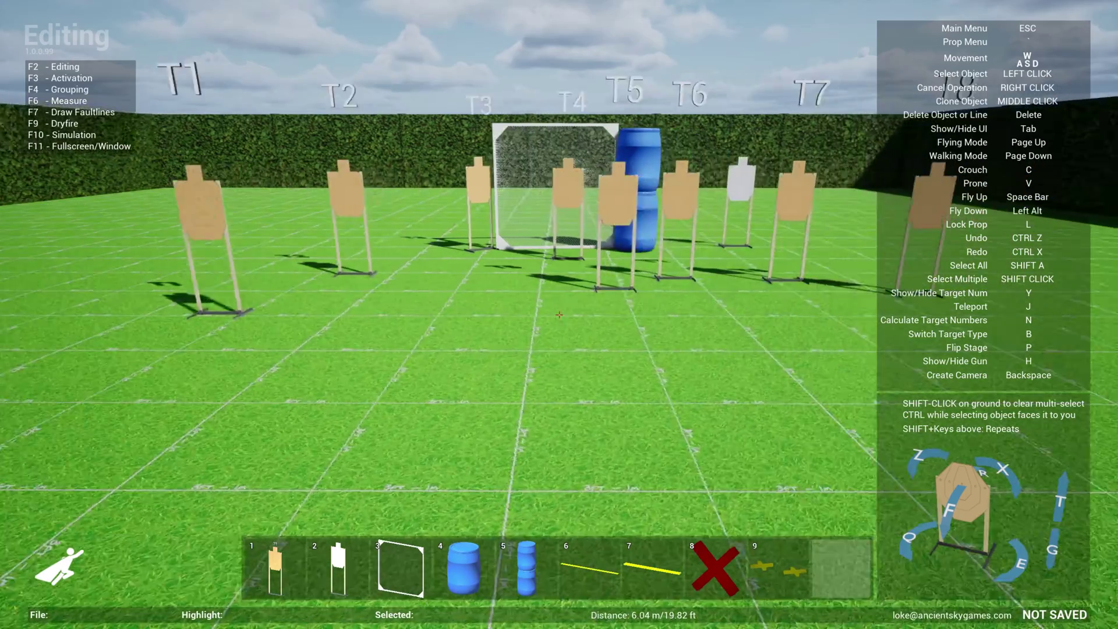
{"action": "key", "text": "a"}
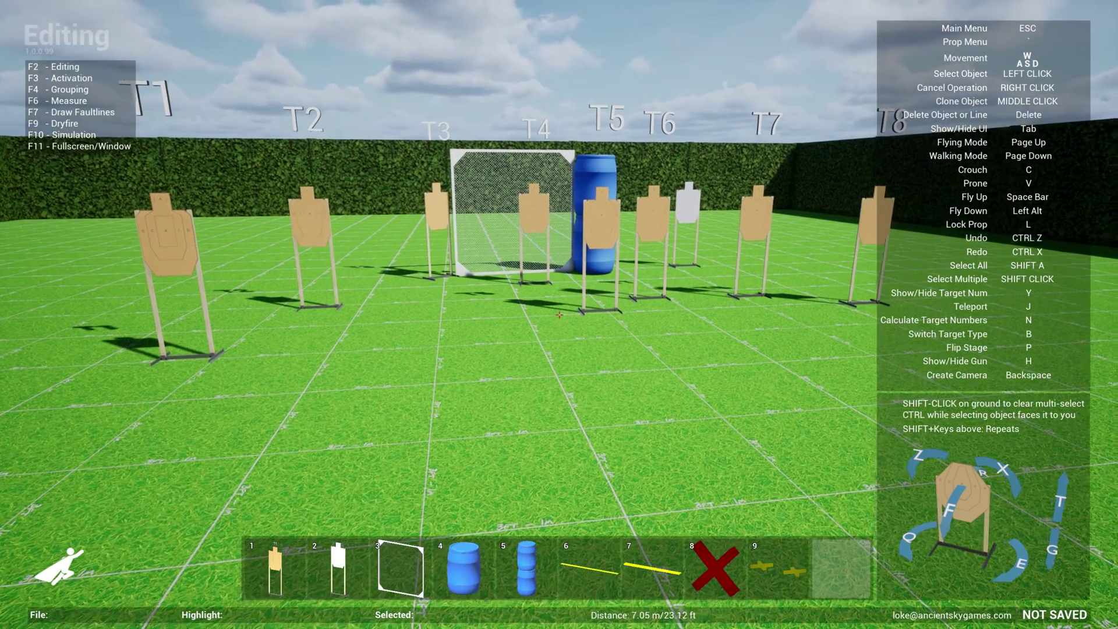
{"action": "key", "text": "w"}
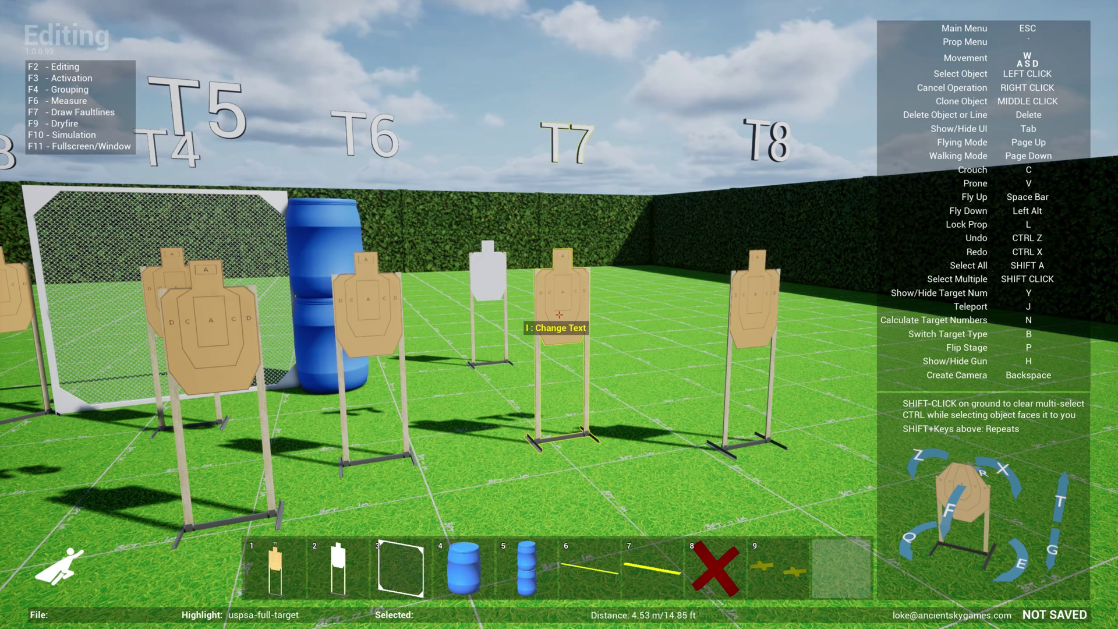
Change T7's label text to 'Target7', then step back to view the target row
{"action": "key", "text": "i"}
{"action": "type", "text": "Target7"}
{"action": "key", "text": "Return"}
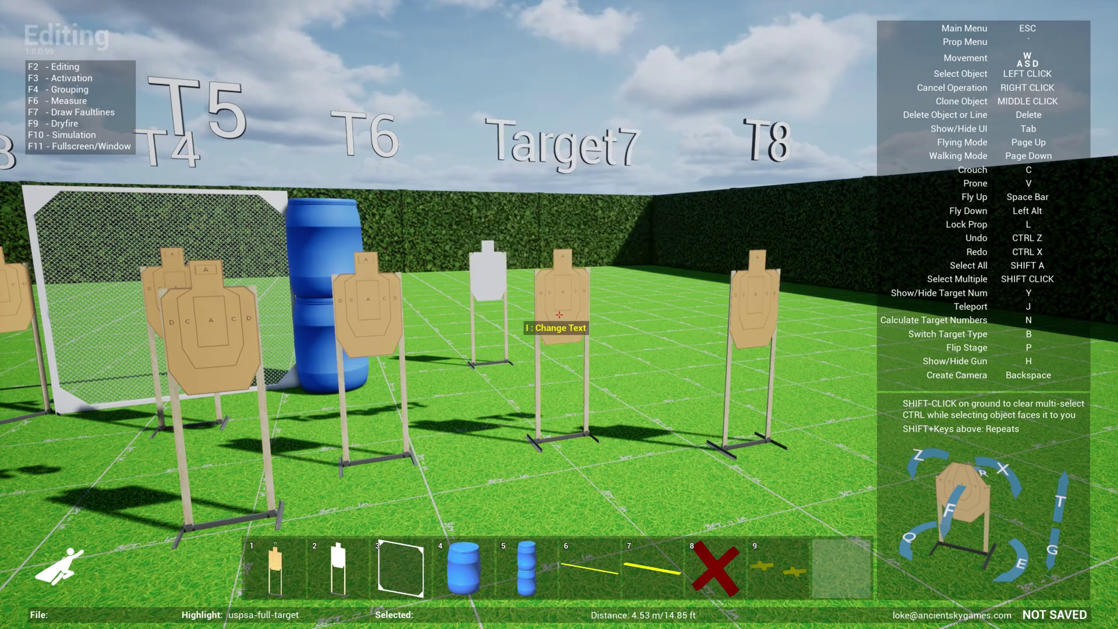
{"action": "key", "text": "s"}
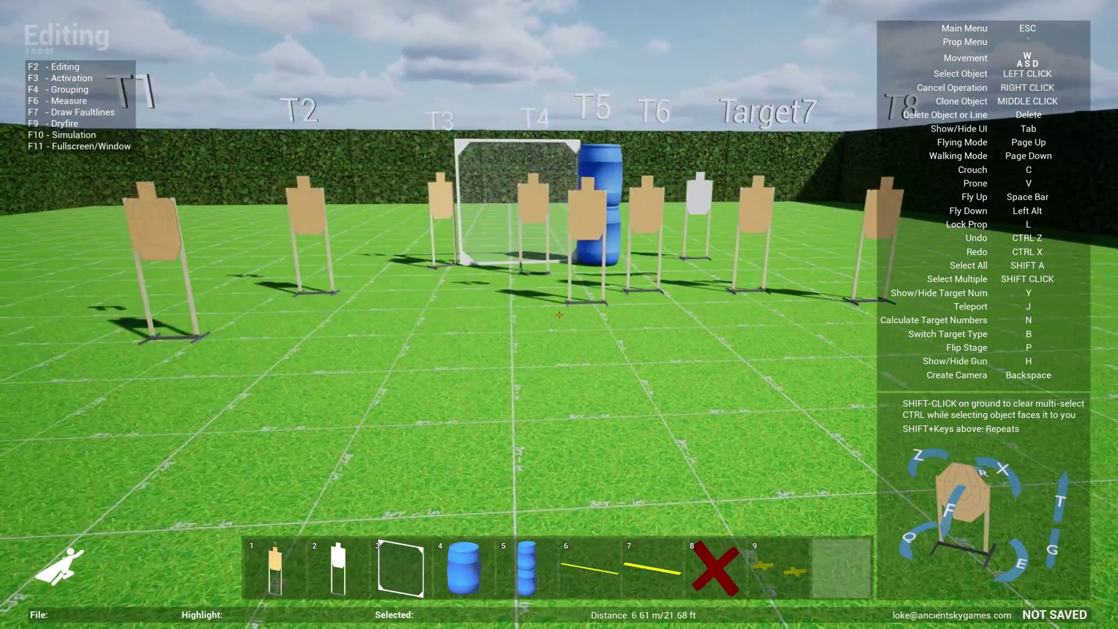
{"action": "key", "text": "d"}
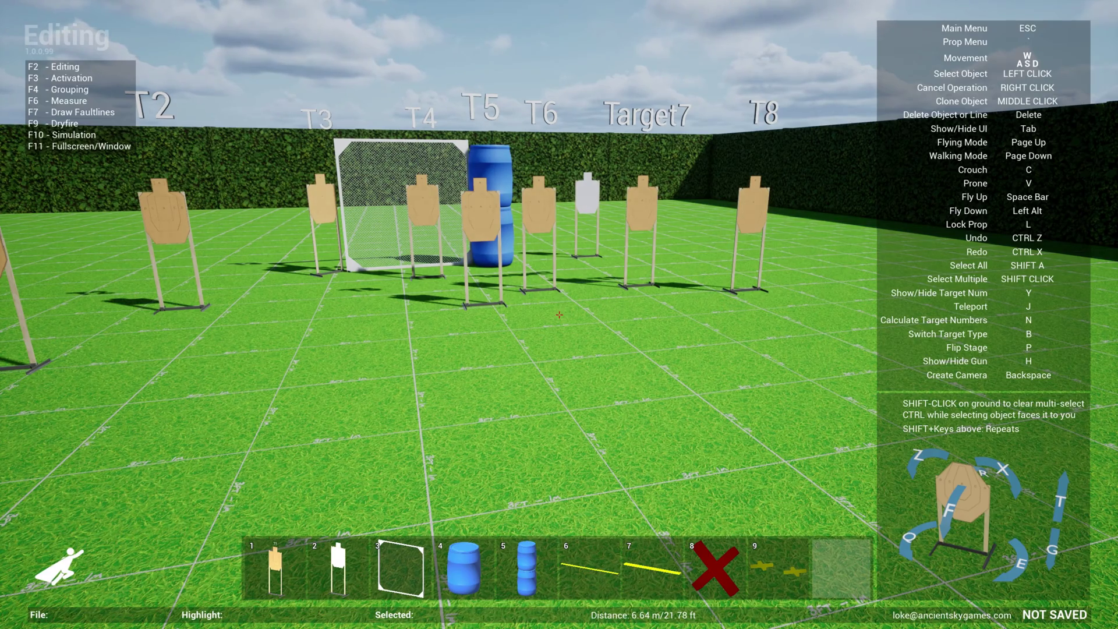
{"action": "key", "text": "s"}
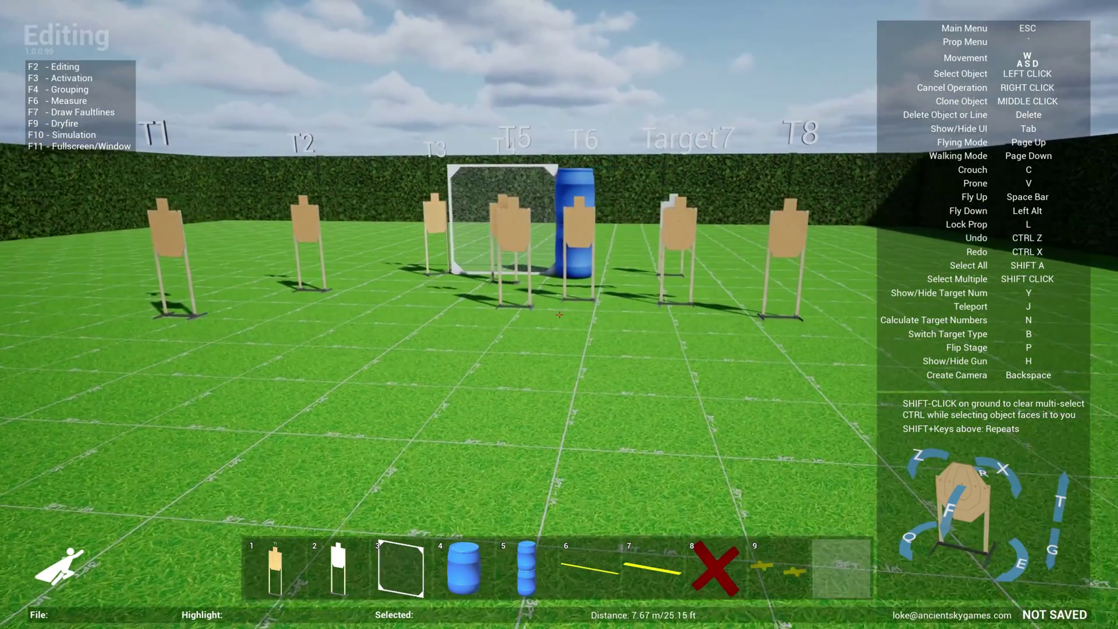
{"action": "key", "text": "w"}
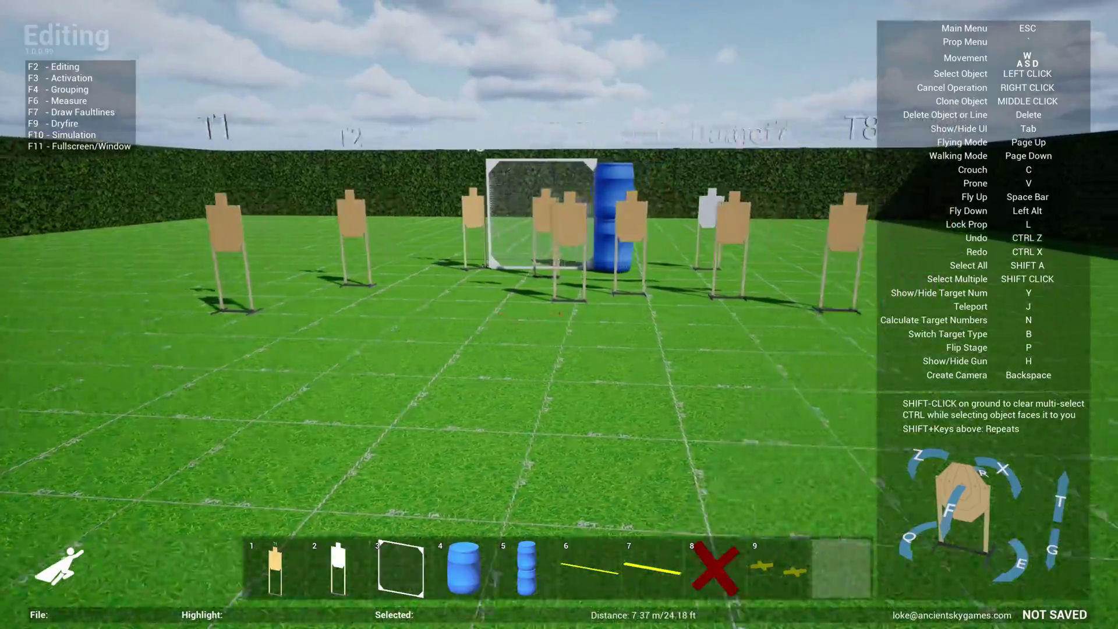
{"action": "key", "text": "w"}
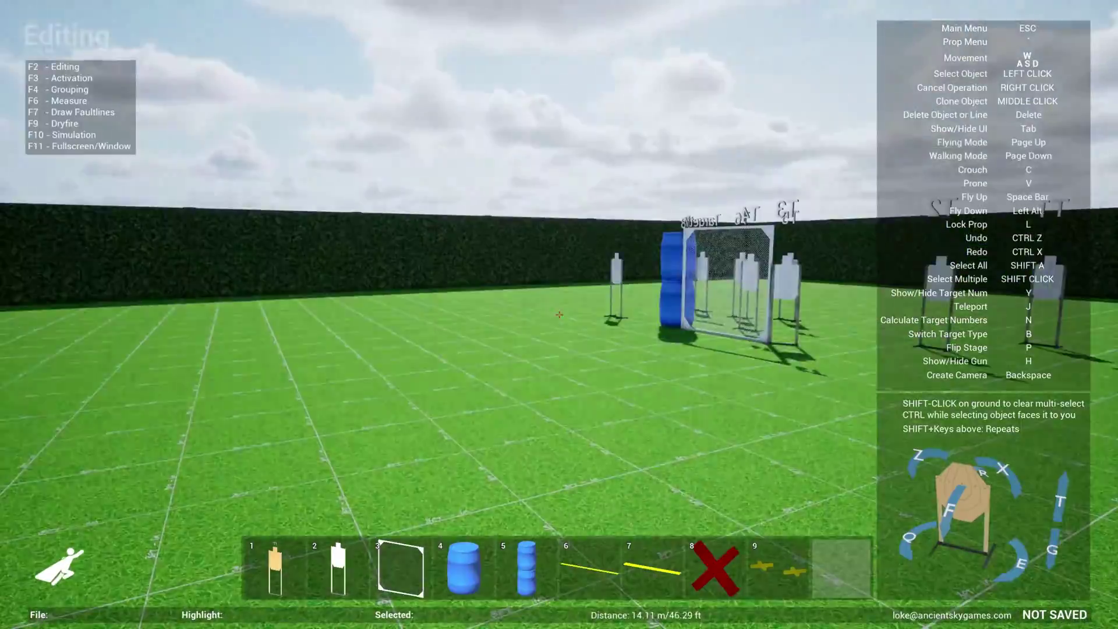
{"action": "key", "text": "j"}
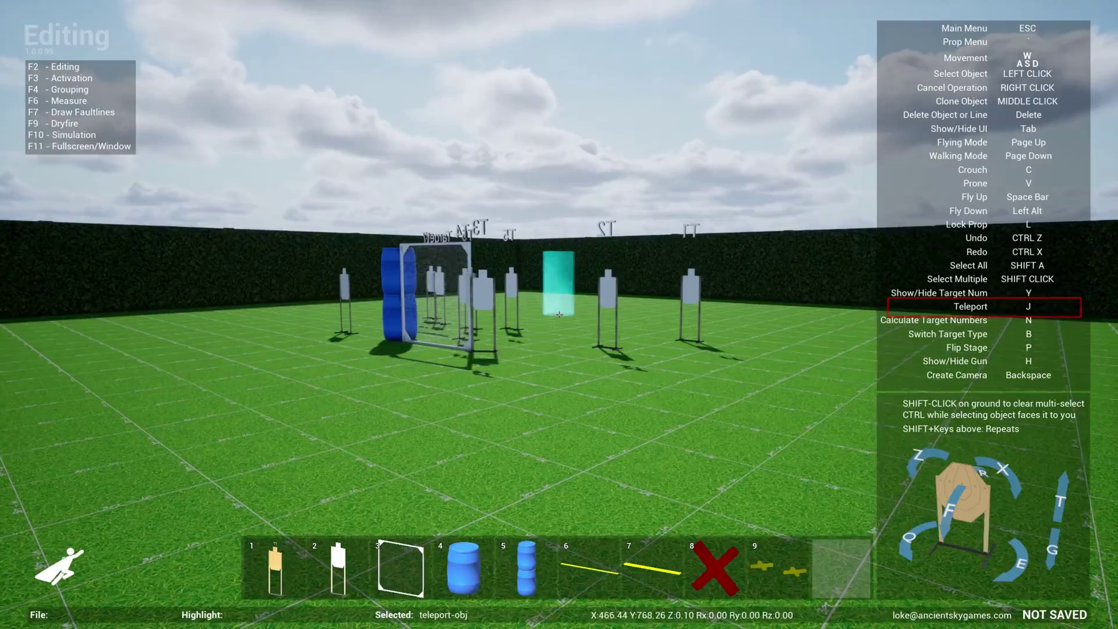
{"action": "left_click", "coordinate": [559, 314]}
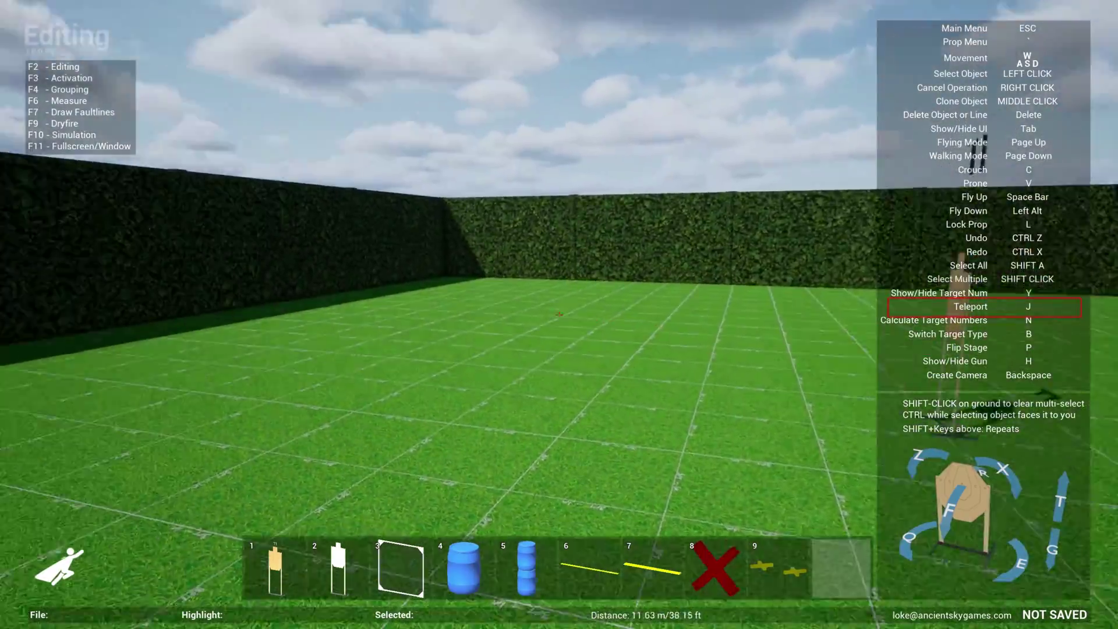
{"action": "key", "text": "j"}
{"action": "left_click", "coordinate": [559, 314]}
{"action": "key", "text": "j"}
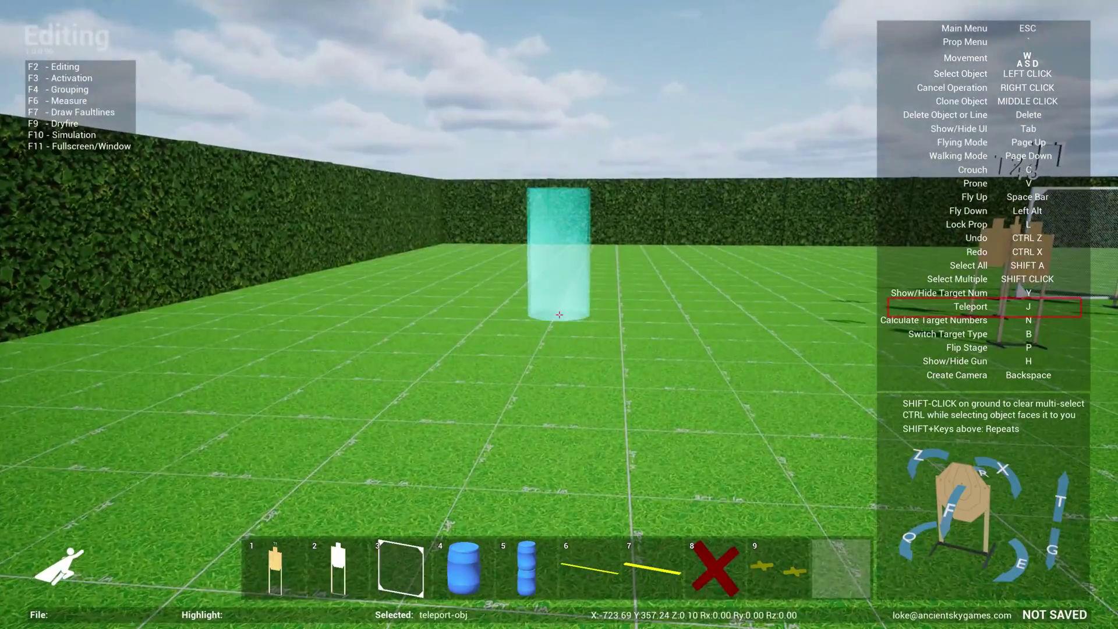
{"action": "left_click", "coordinate": [559, 314]}
{"action": "key", "text": "j"}
{"action": "left_click", "coordinate": [559, 315]}
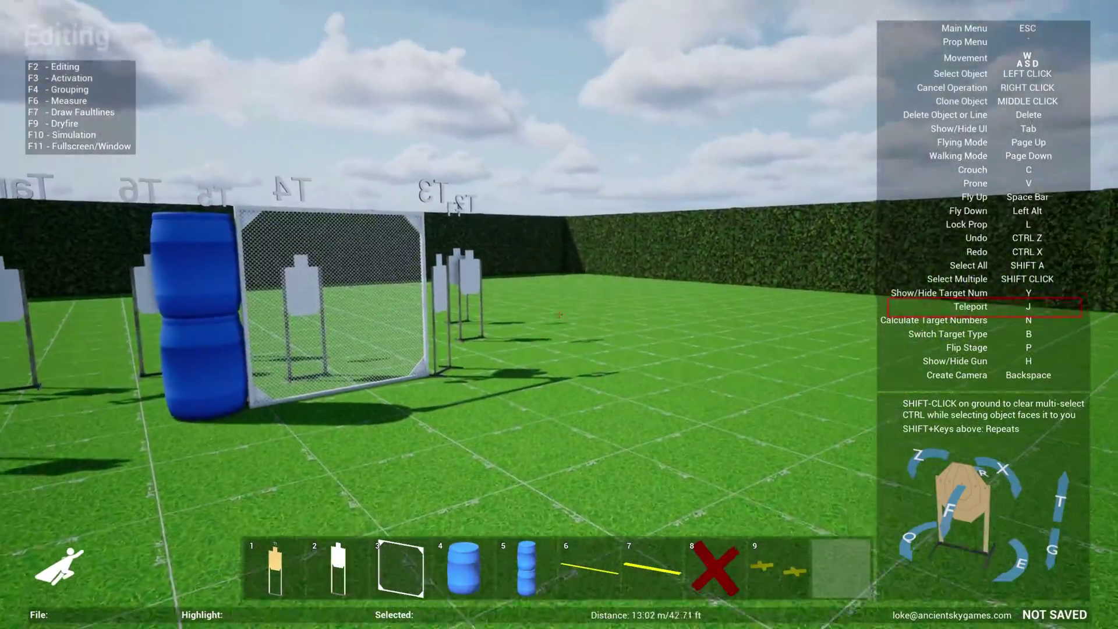
{"action": "key", "text": "j"}
{"action": "left_click", "coordinate": [559, 315]}
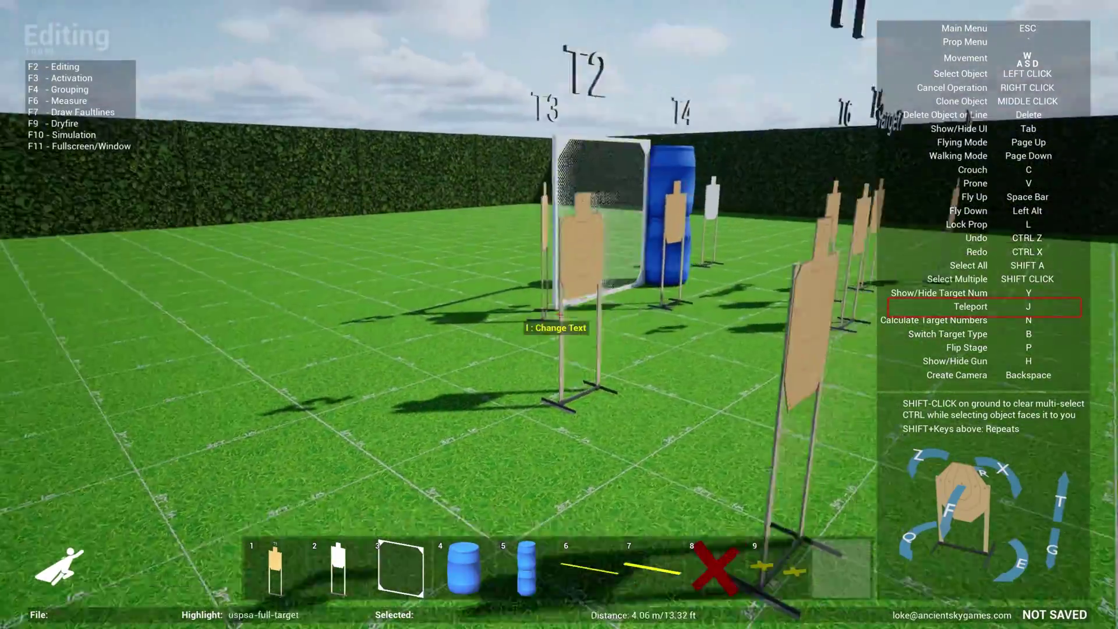
{"action": "left_click", "coordinate": [559, 314]}
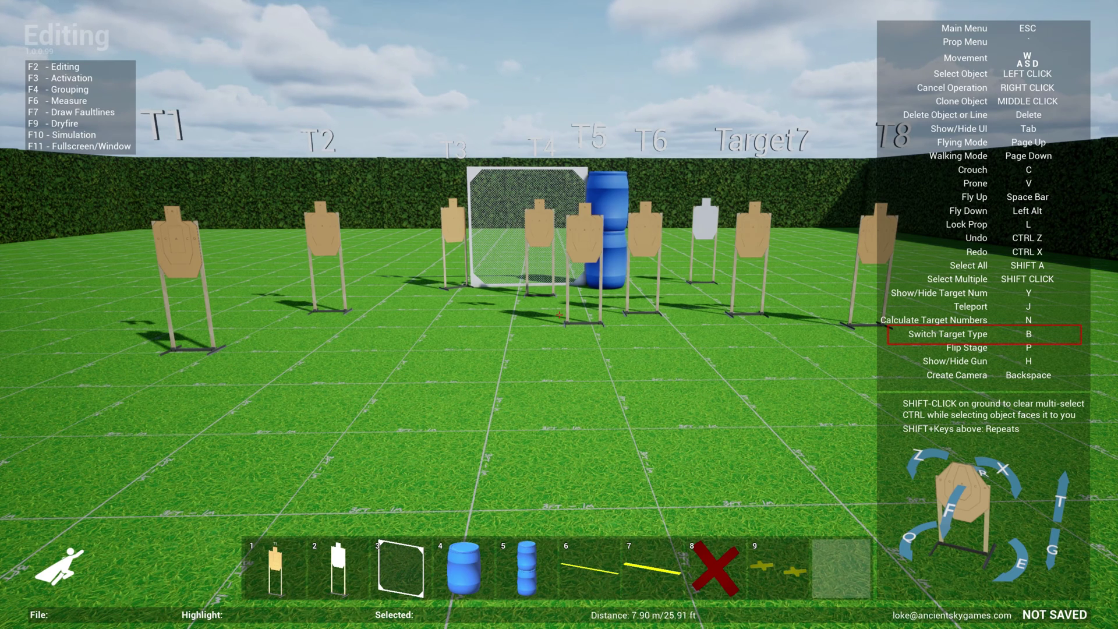
Convert all targets to octagon plates, then convert them again to head-and-body paper silhouettes
{"action": "key", "text": "b"}
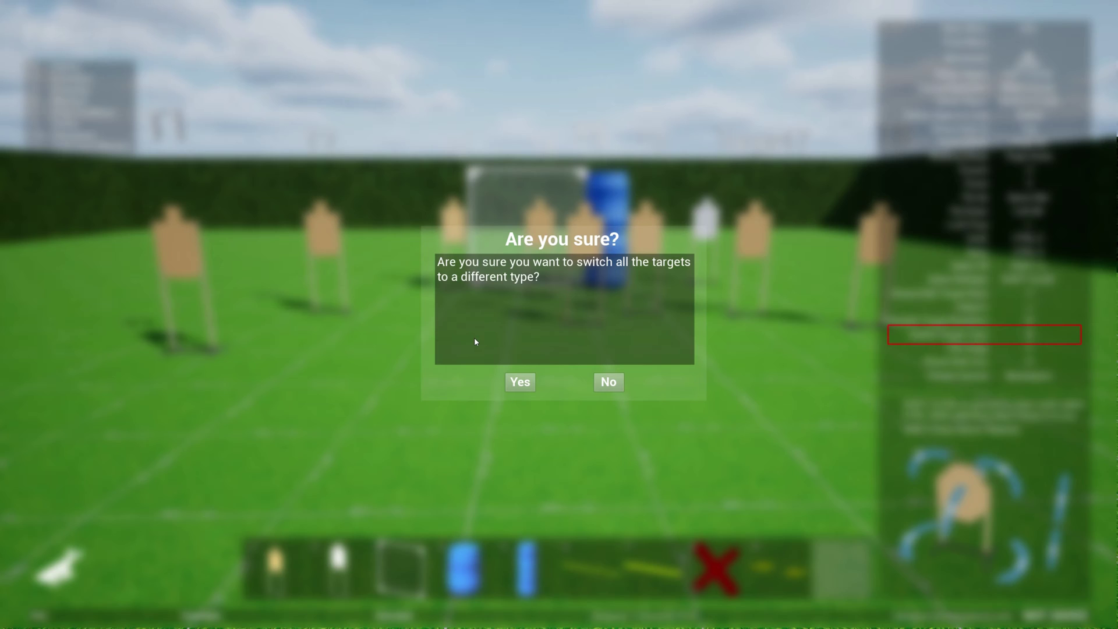
{"action": "left_click", "coordinate": [520, 382]}
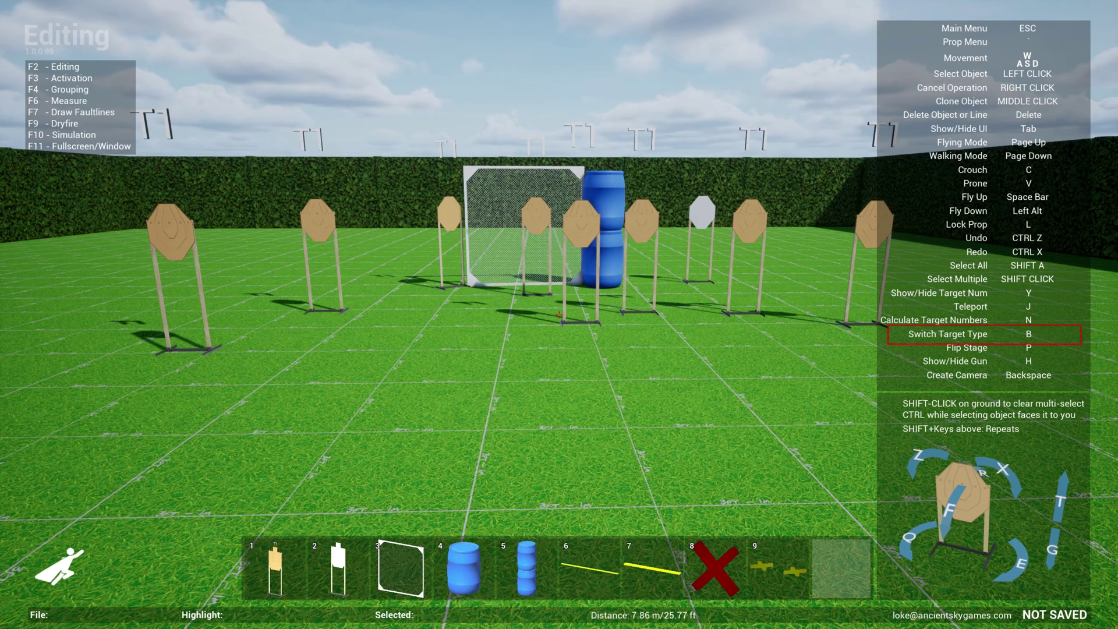
{"action": "key", "text": "b"}
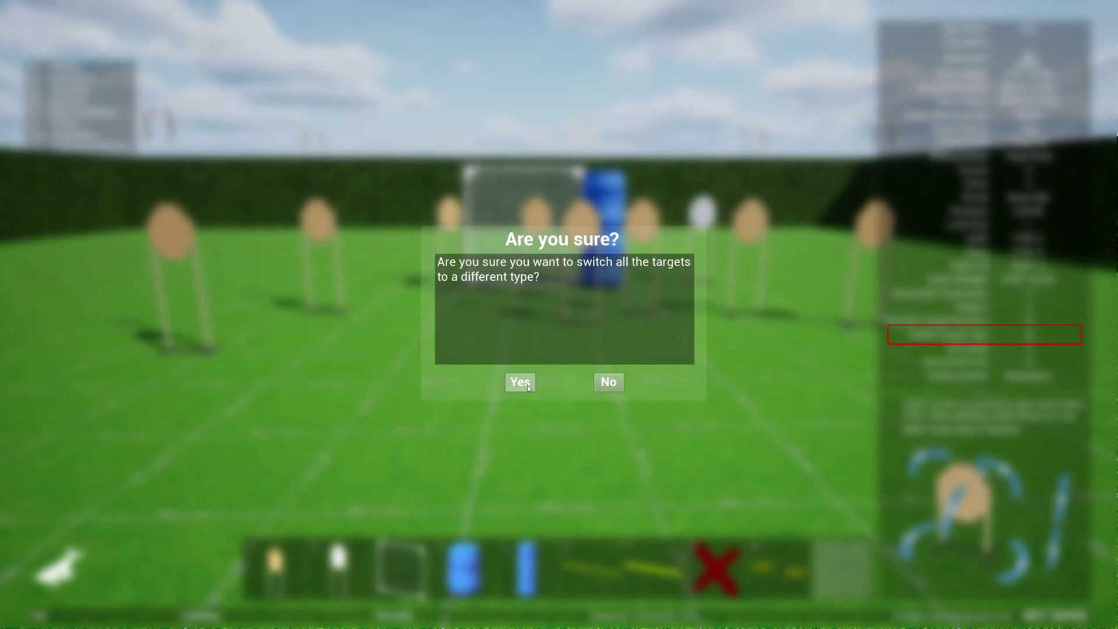
{"action": "left_click", "coordinate": [520, 382]}
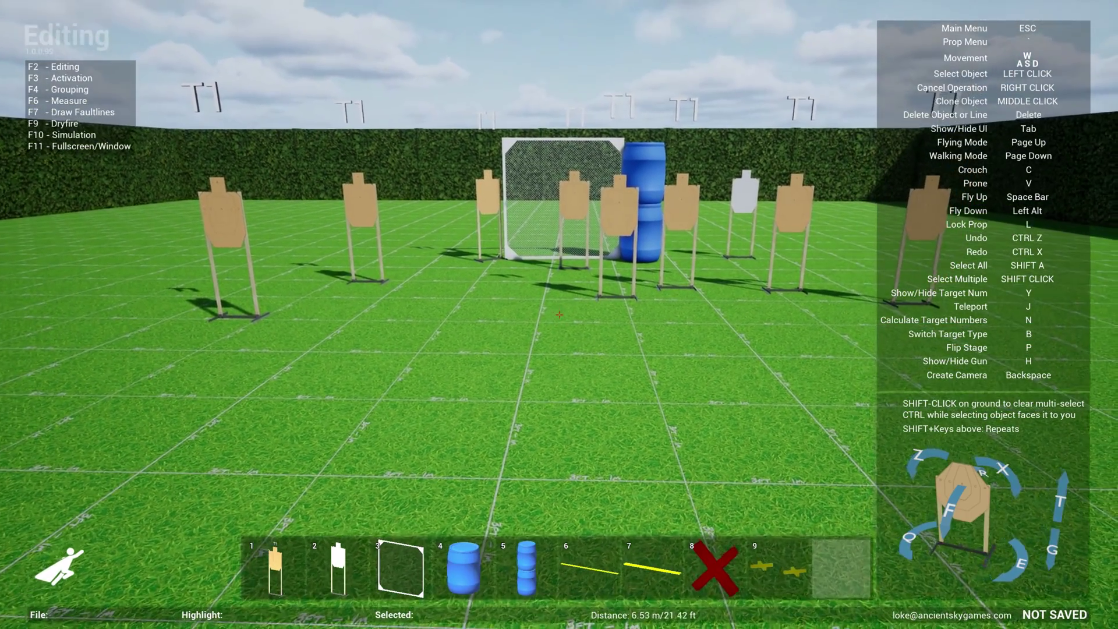
Place a yellow 4 ft faultline before the targets, stretch it longer, and open its Color Picker
{"action": "key", "text": "w"}
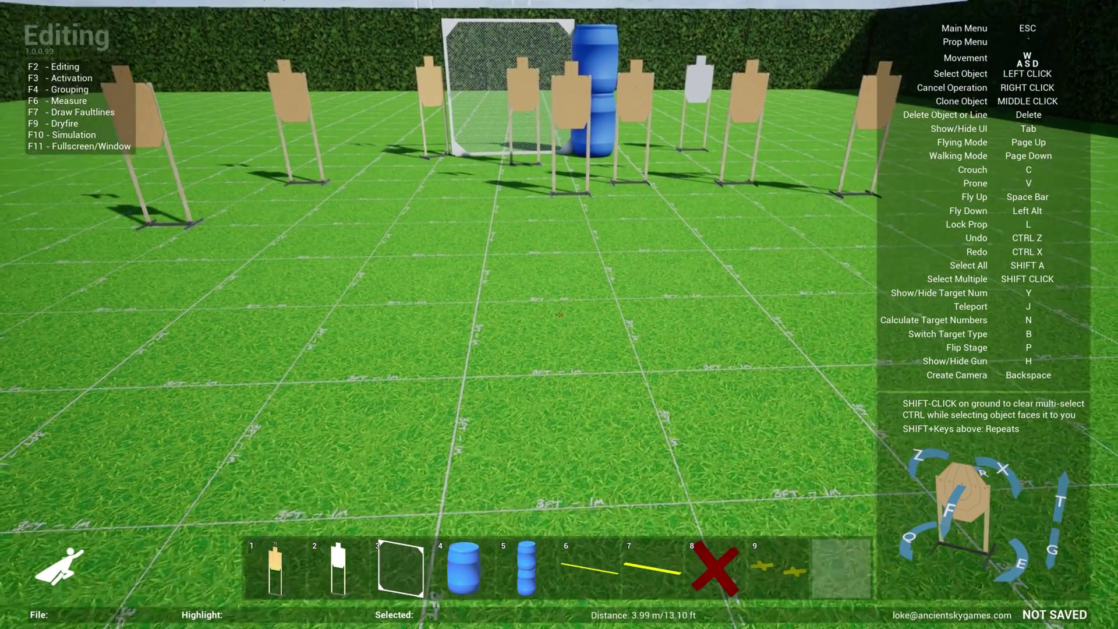
{"action": "key", "text": "7"}
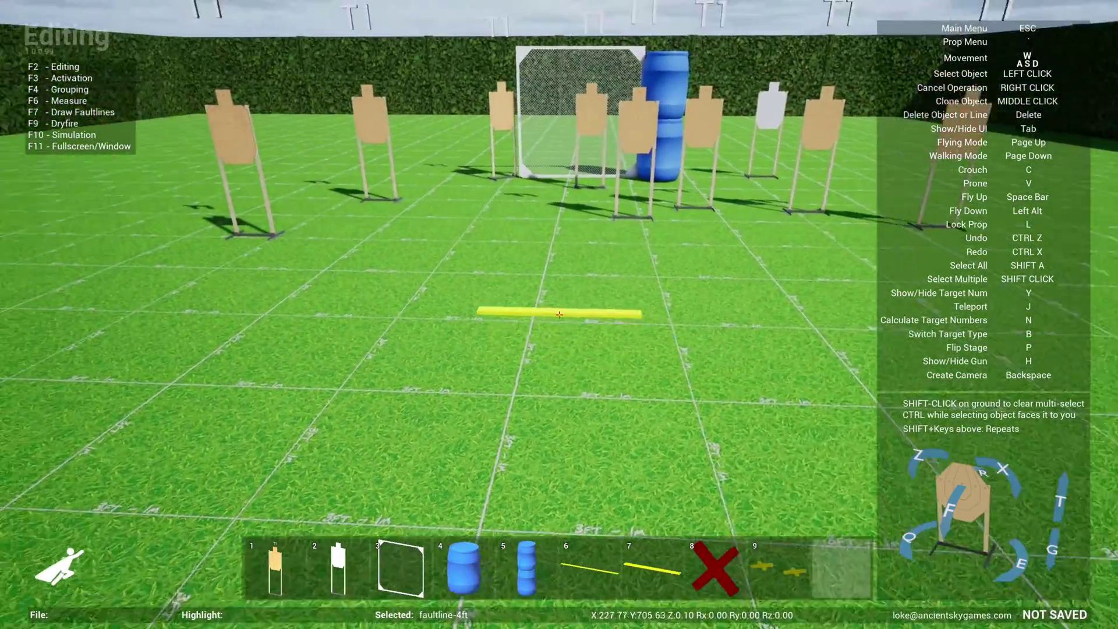
{"action": "key", "text": "w"}
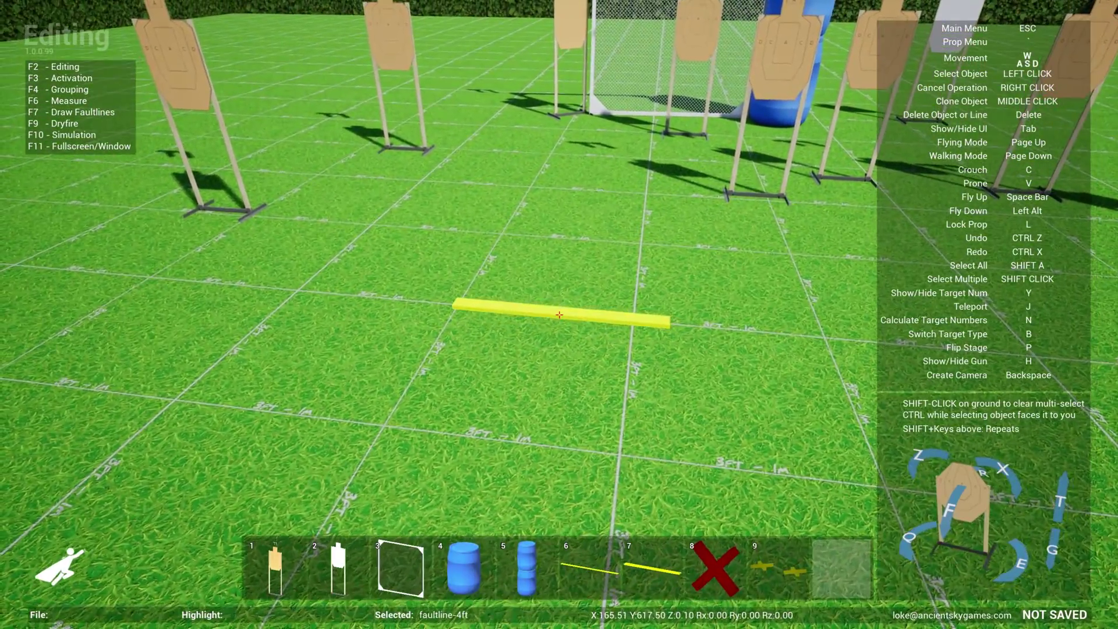
{"action": "left_click", "coordinate": [559, 314]}
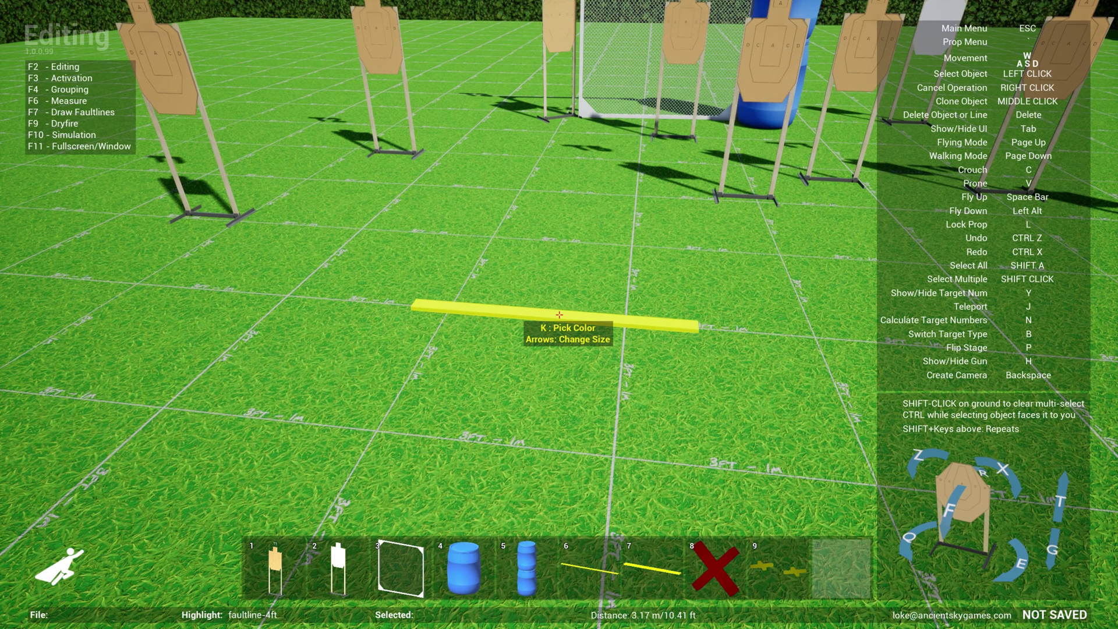
{"action": "key", "text": "Right"}
{"action": "key", "text": "Left"}
{"action": "key", "text": "Right"}
{"action": "key", "text": "Left"}
{"action": "key", "text": "Left"}
{"action": "key", "text": "Left"}
{"action": "key", "text": "Left"}
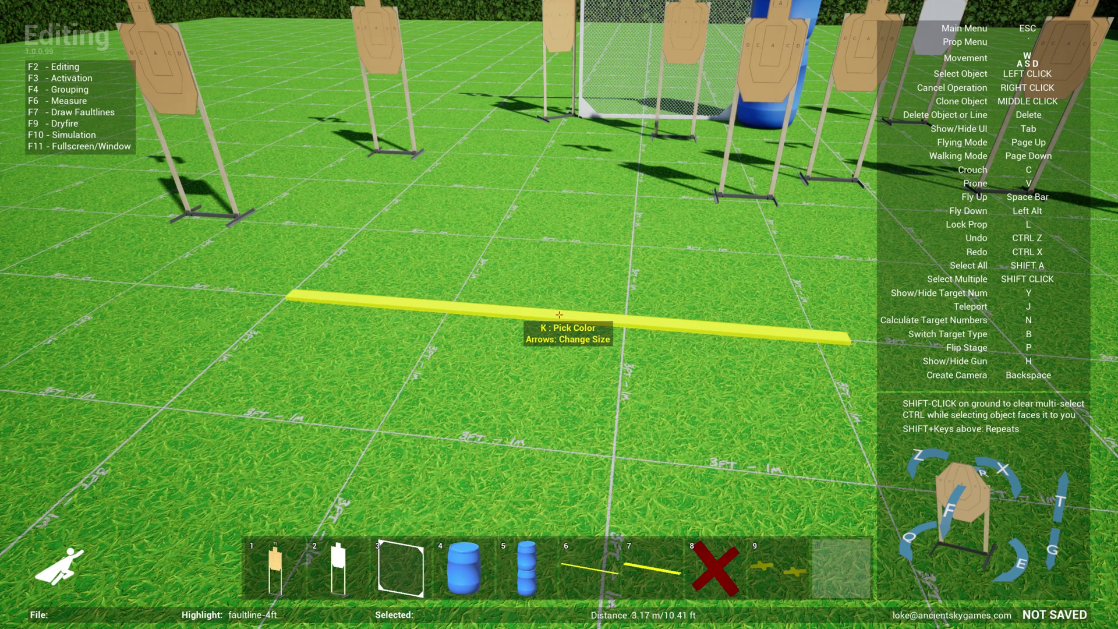
{"action": "key", "text": "k"}
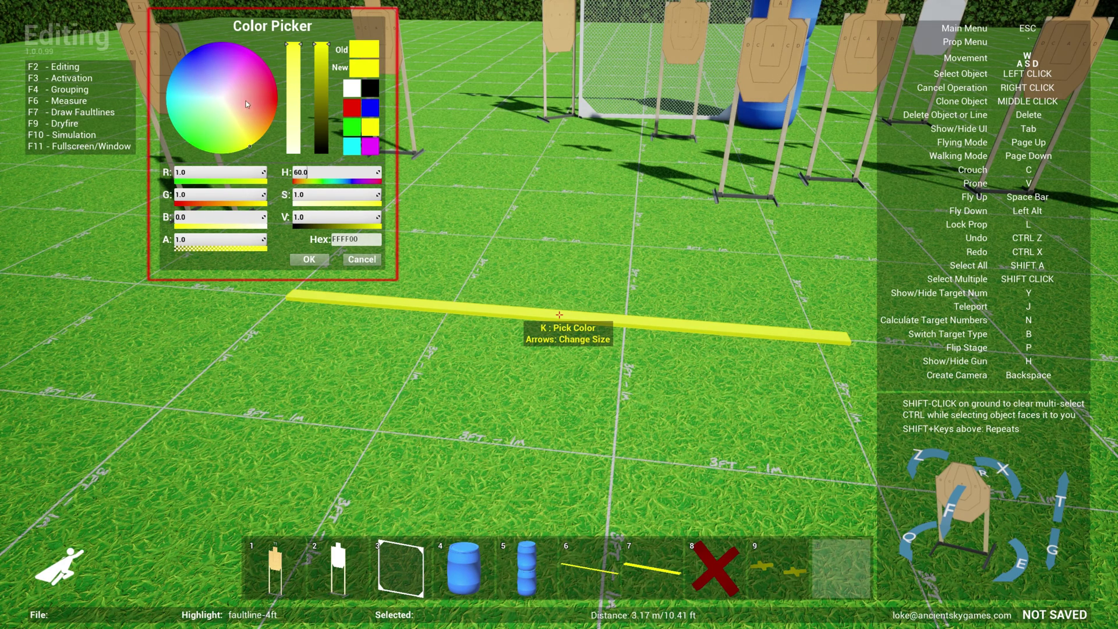
Try cyan, lavender, peach, yellow and green, then choose the magenta favourite swatch and confirm it
{"action": "mouse_move", "coordinate": [250, 109]}
{"action": "left_mouse_down"}
{"action": "mouse_move", "coordinate": [239, 65]}
{"action": "mouse_move", "coordinate": [230, 63]}
{"action": "mouse_move", "coordinate": [222, 96]}
{"action": "mouse_move", "coordinate": [200, 95]}
{"action": "left_mouse_up"}
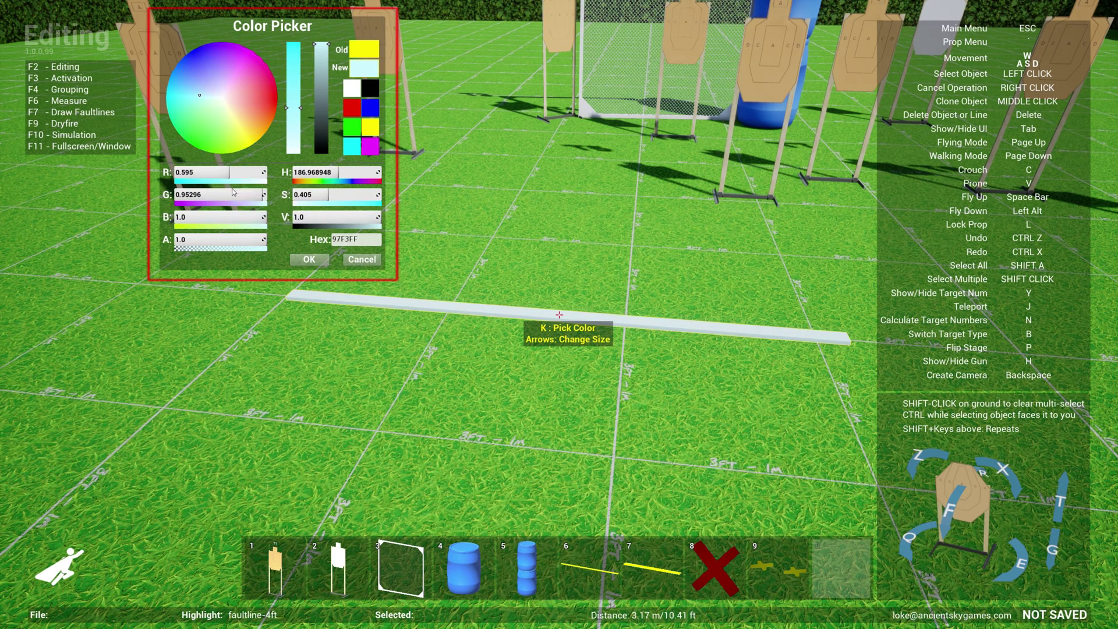
{"action": "left_click_drag", "start_coordinate": [218, 195], "coordinate": [177, 195]}
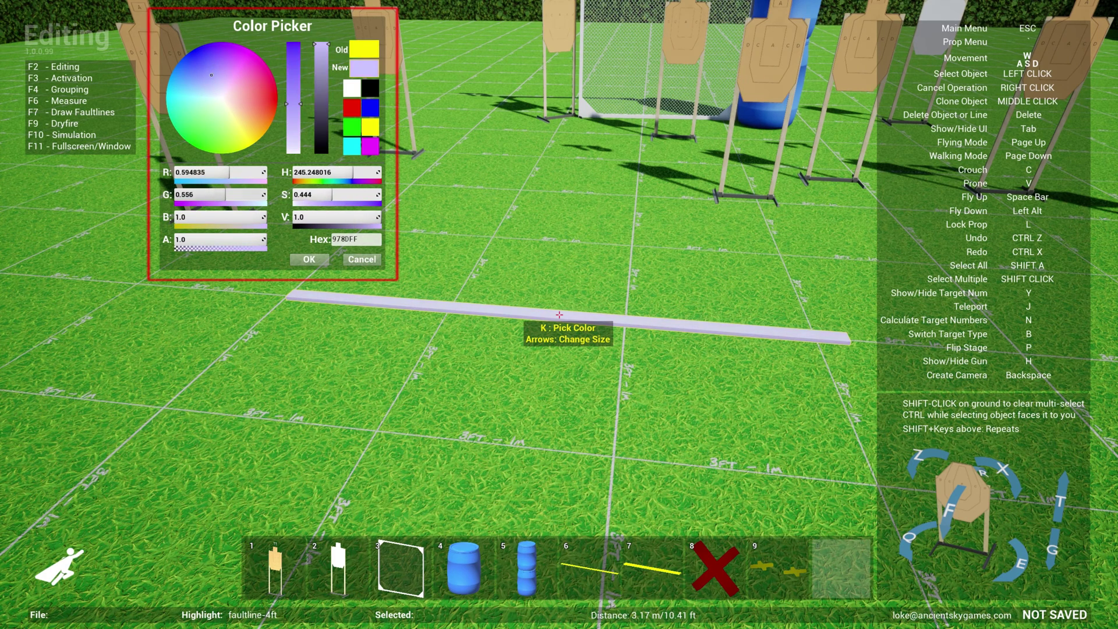
{"action": "left_click", "coordinate": [350, 240]}
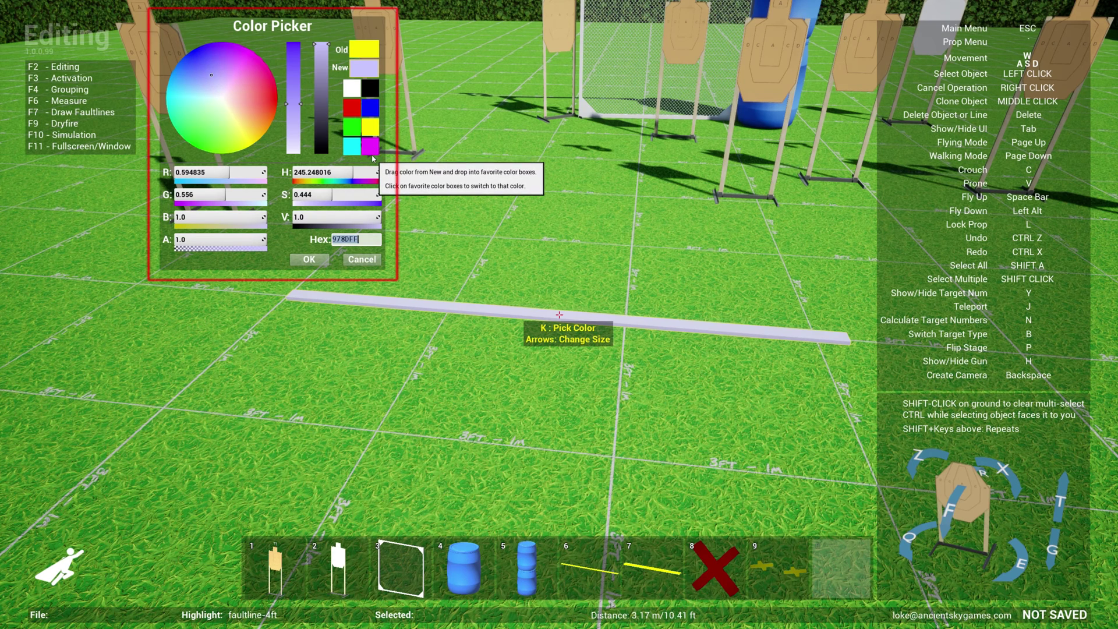
{"action": "left_click", "coordinate": [374, 149]}
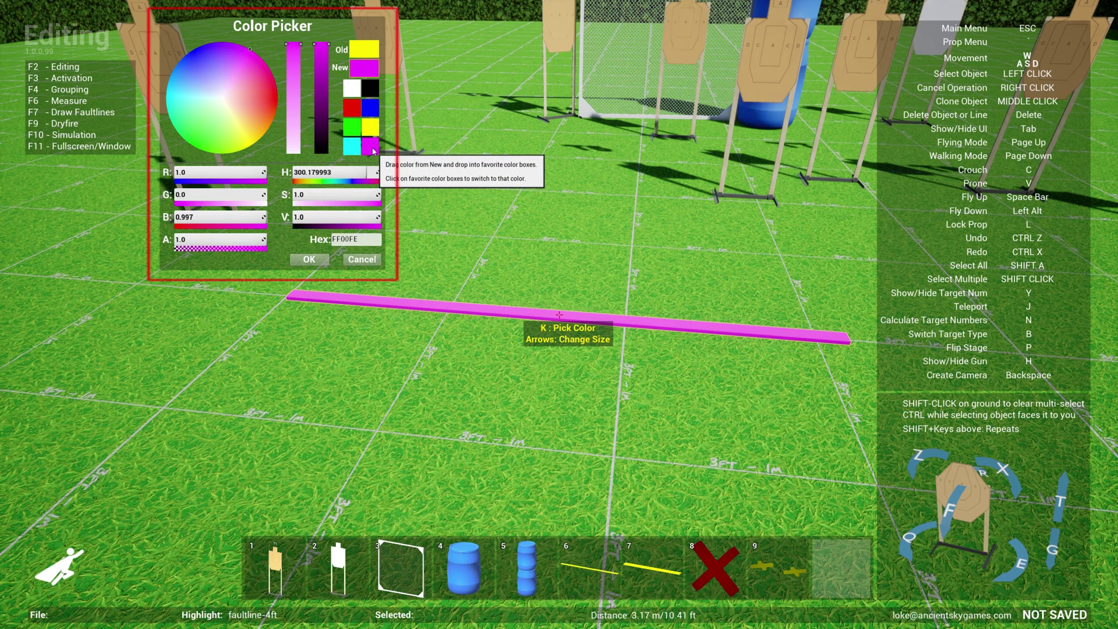
{"action": "left_click", "coordinate": [237, 107]}
{"action": "left_click_drag", "start_coordinate": [239, 109], "coordinate": [212, 126]}
{"action": "left_click_drag", "start_coordinate": [293, 98], "coordinate": [298, 40]}
{"action": "left_click_drag", "start_coordinate": [219, 105], "coordinate": [211, 114]}
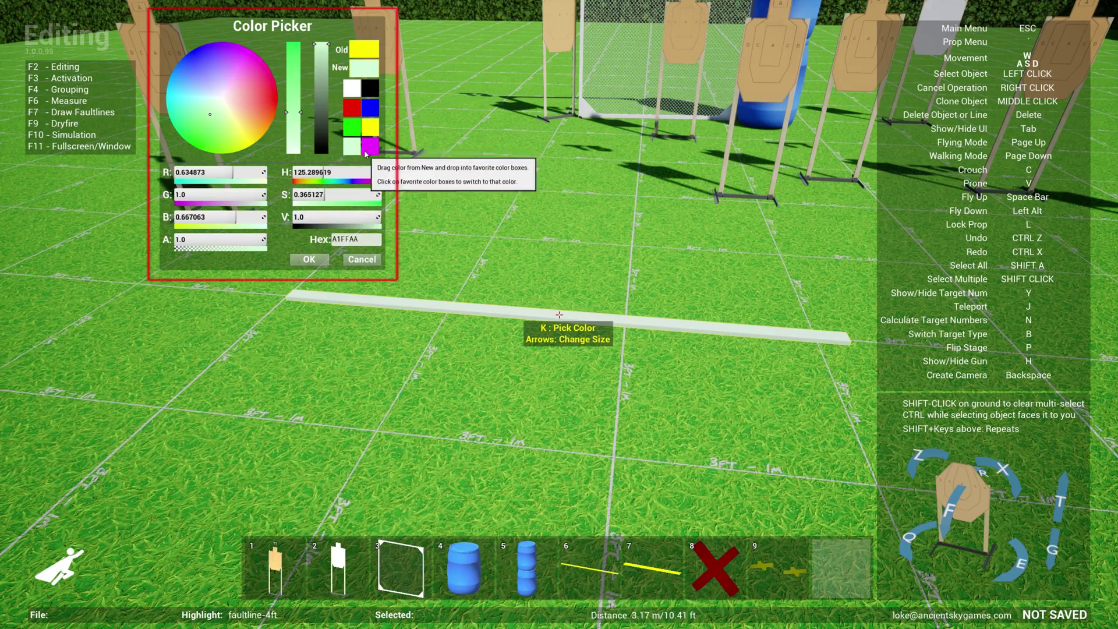
{"action": "left_click", "coordinate": [370, 146]}
{"action": "left_click", "coordinate": [309, 259]}
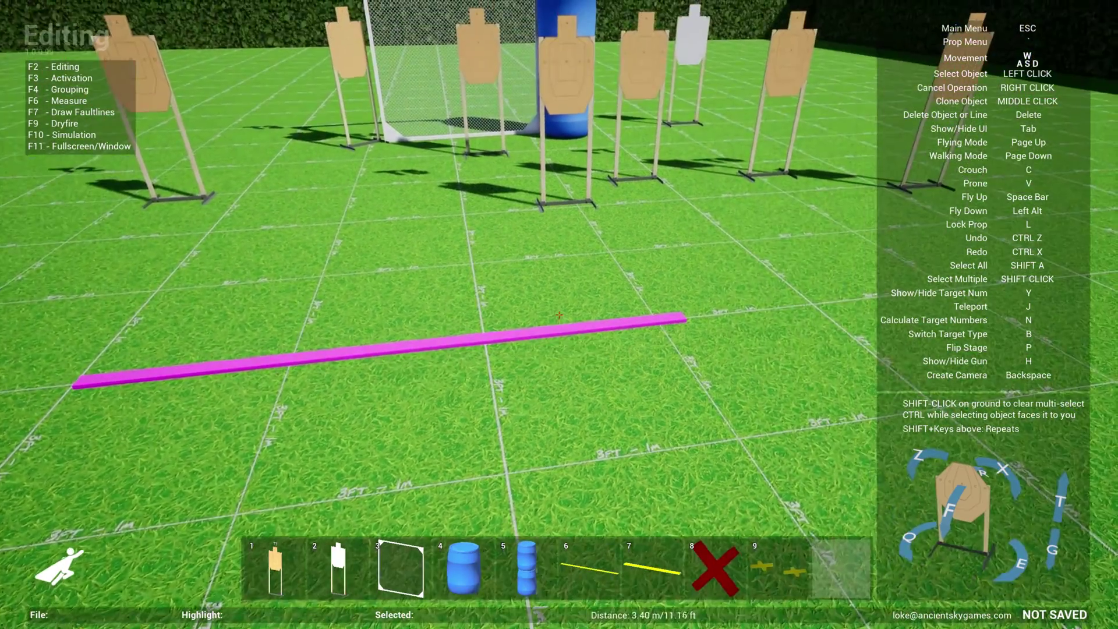
Drop a yellow 8 ft faultline in front of the magenta faultline
{"action": "key", "text": "s"}
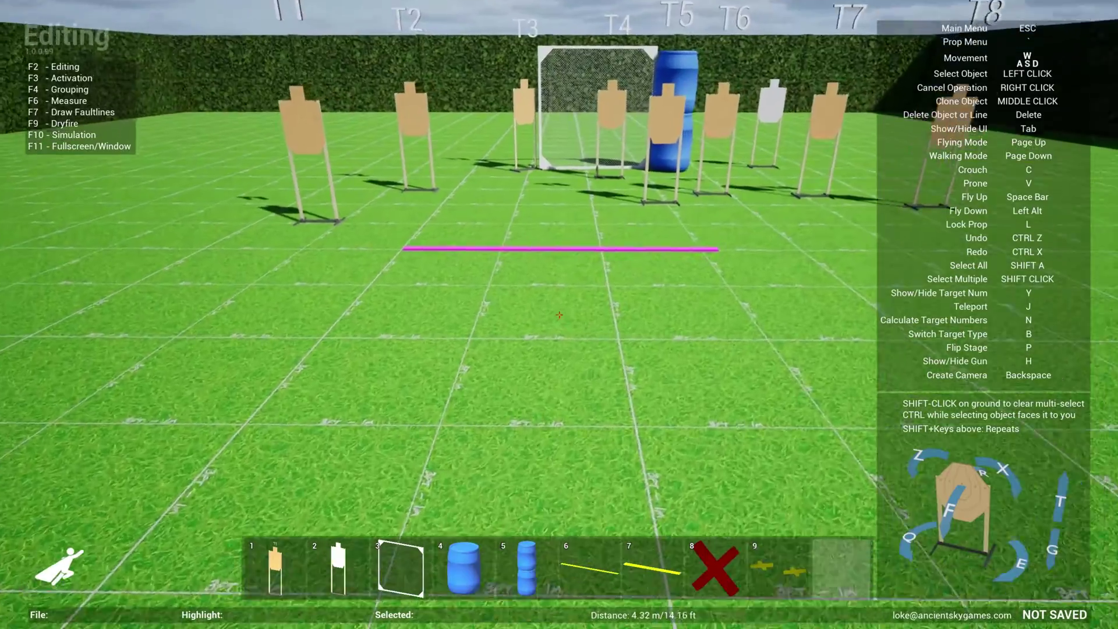
{"action": "key", "text": "w"}
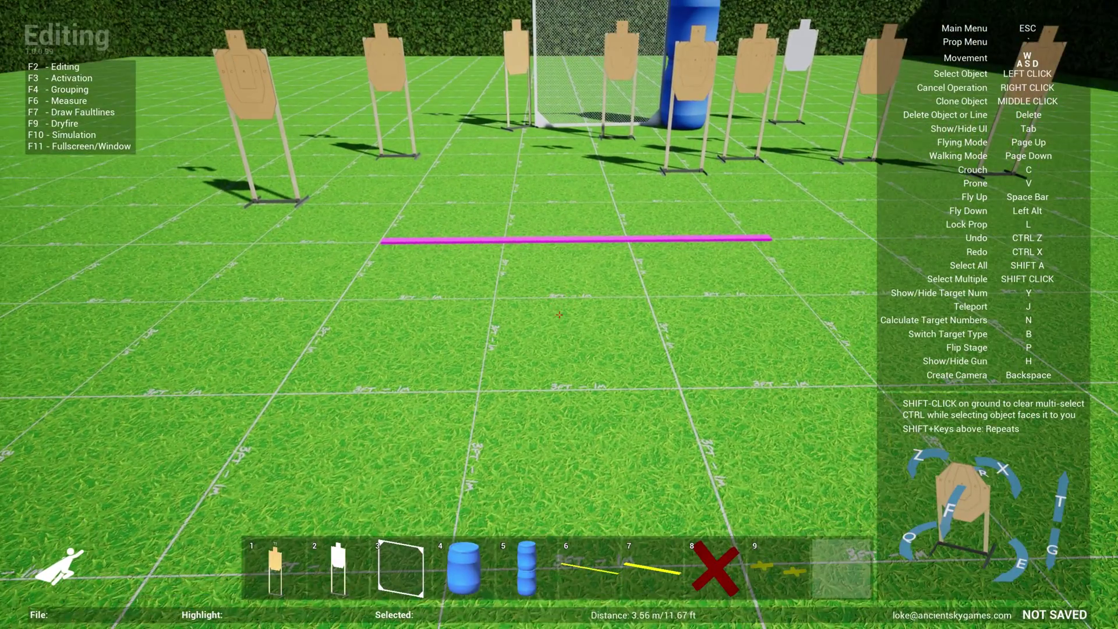
{"action": "key", "text": "w"}
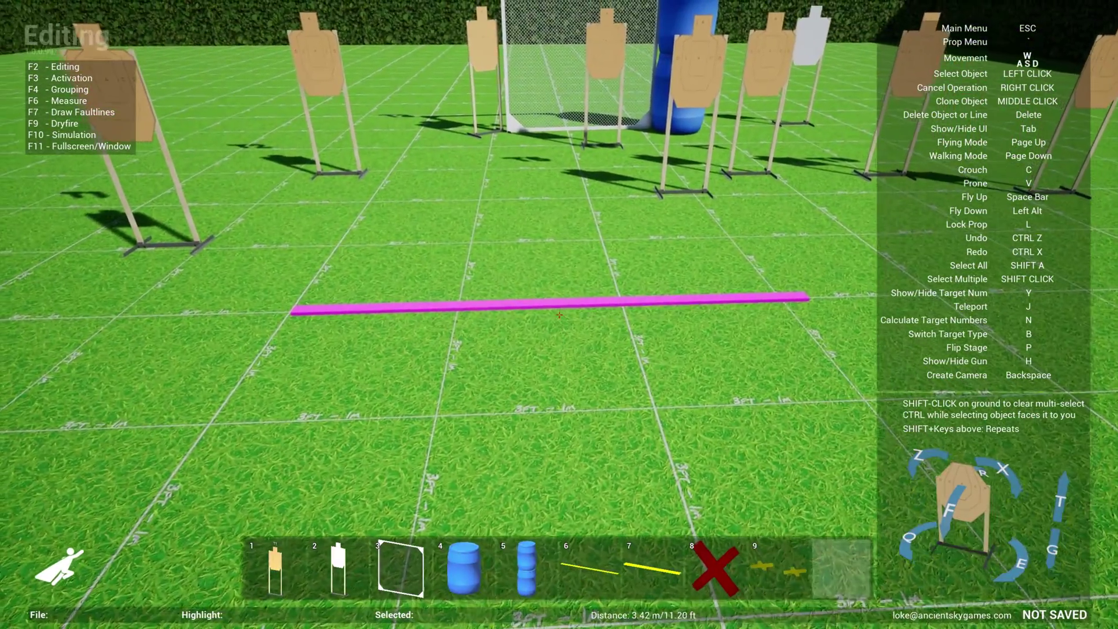
{"action": "mouse_move", "coordinate": [559, 314]}
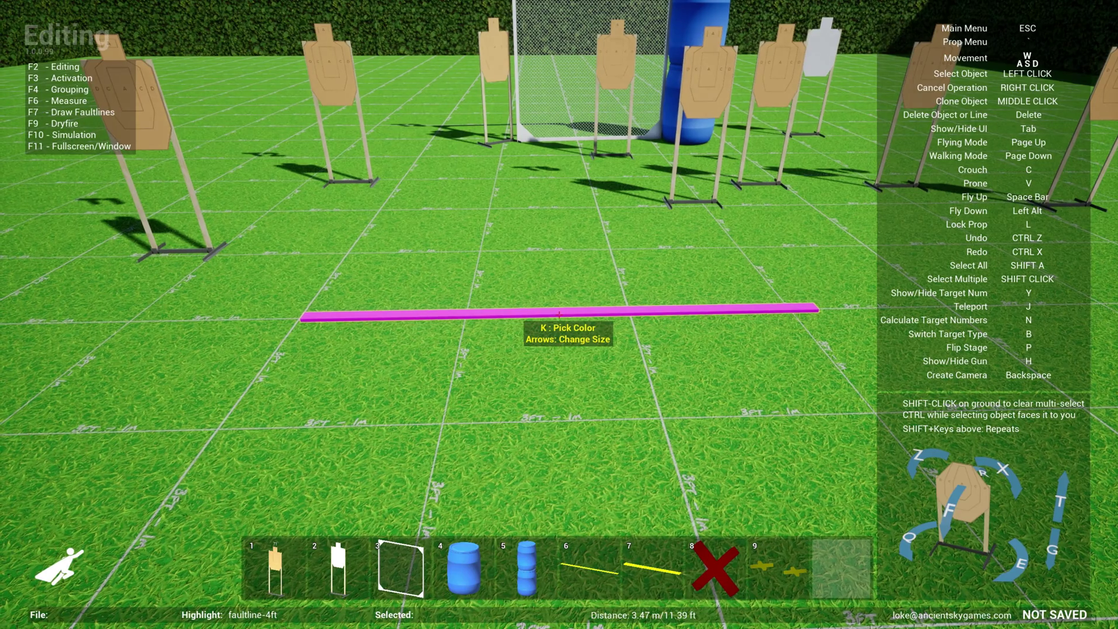
{"action": "key", "text": "s"}
{"action": "key", "text": "7"}
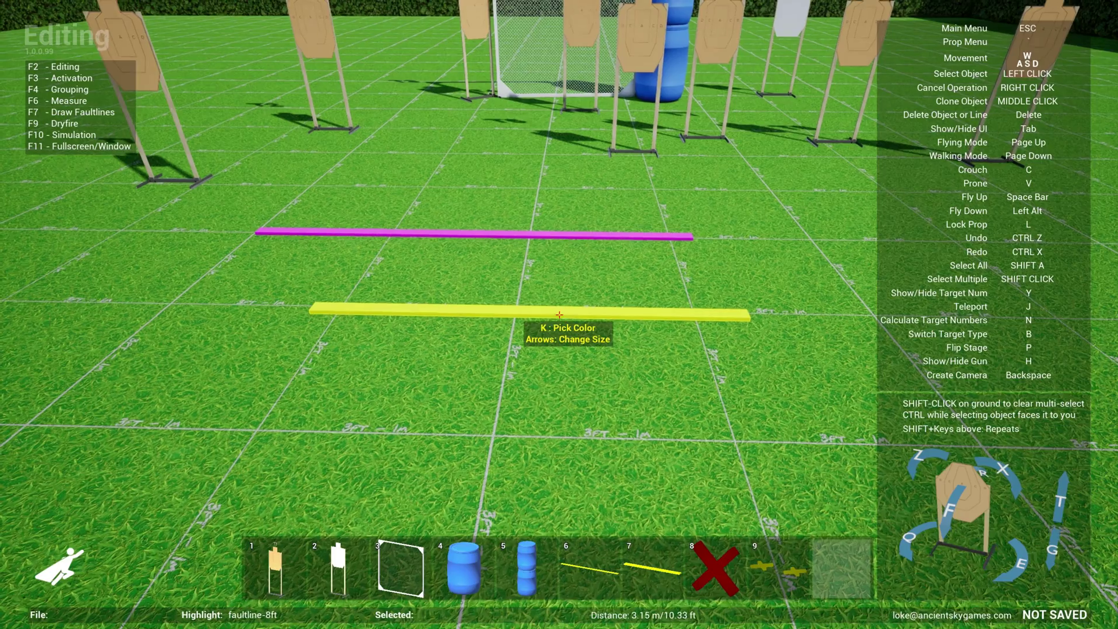
{"action": "key", "text": "w"}
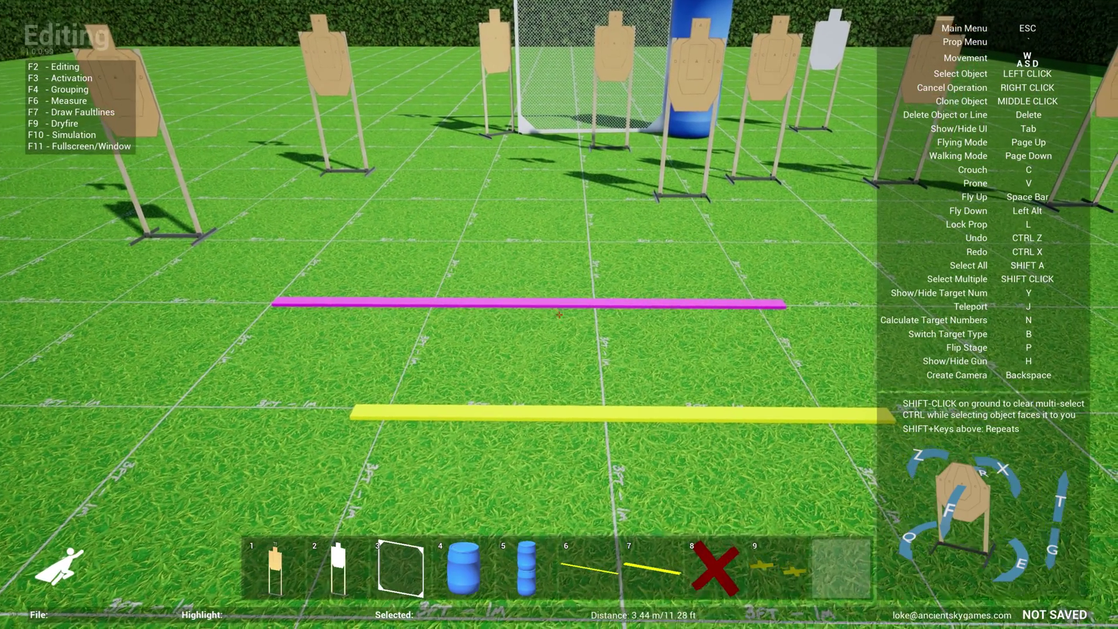
{"action": "key", "text": "a"}
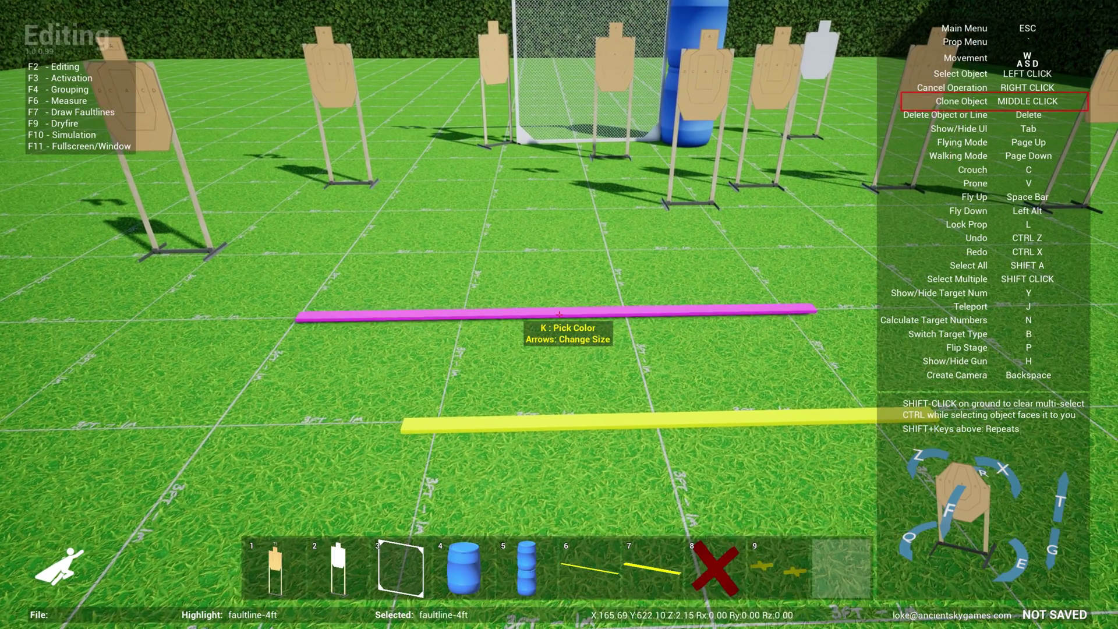
Clone the magenta faultline and place the copy beside the original
{"action": "middle_click", "coordinate": [559, 315]}
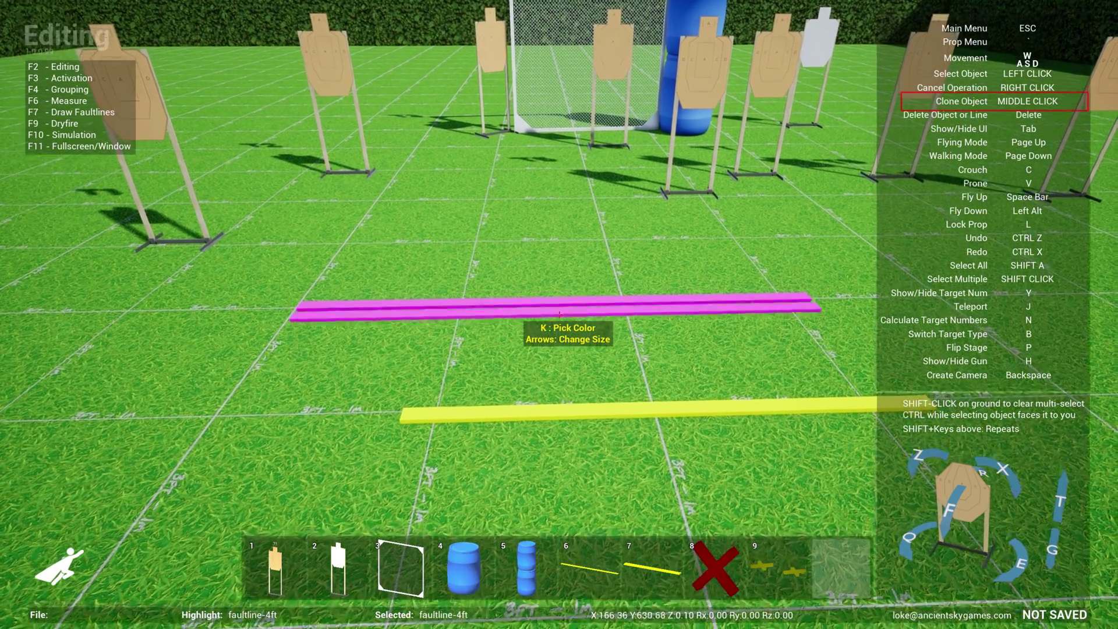
{"action": "key", "text": "w"}
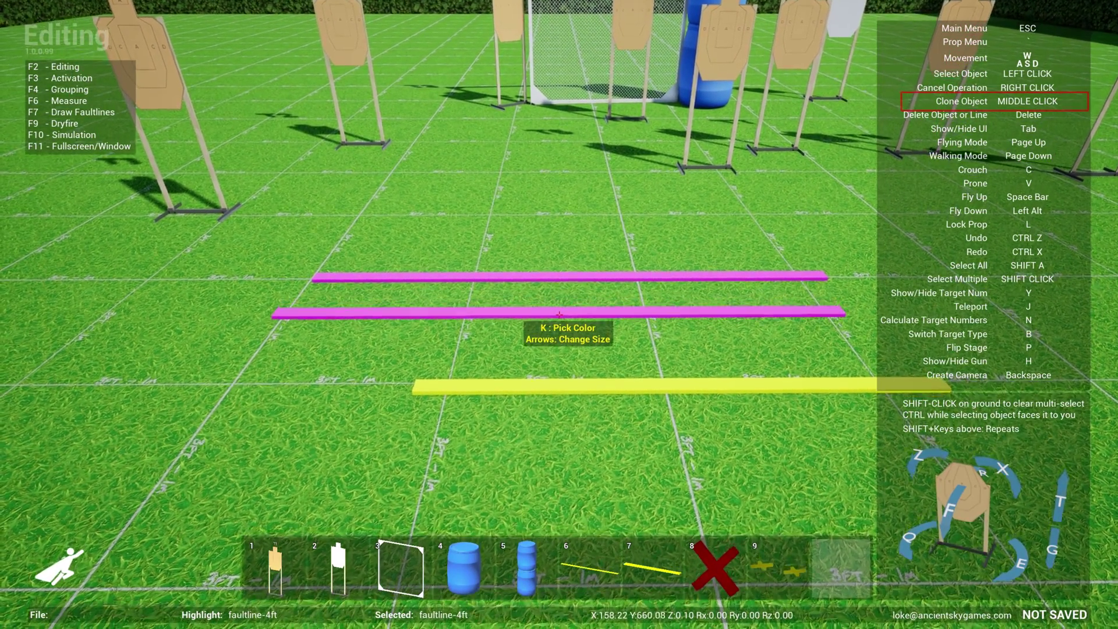
{"action": "left_click", "coordinate": [559, 314]}
{"action": "key", "text": "s"}
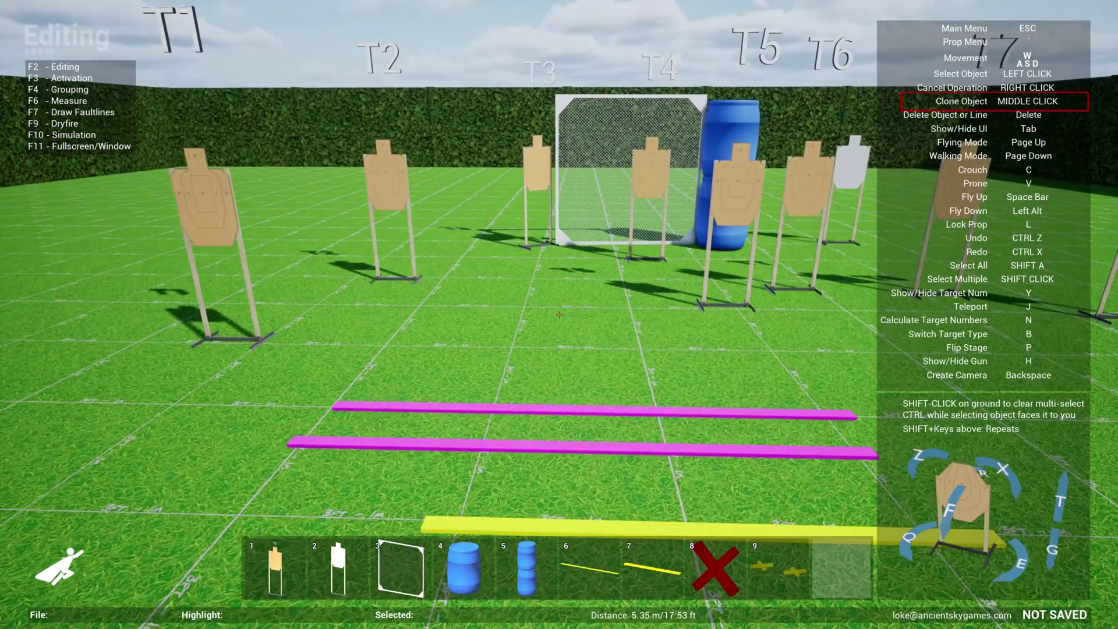
{"action": "key", "text": "w"}
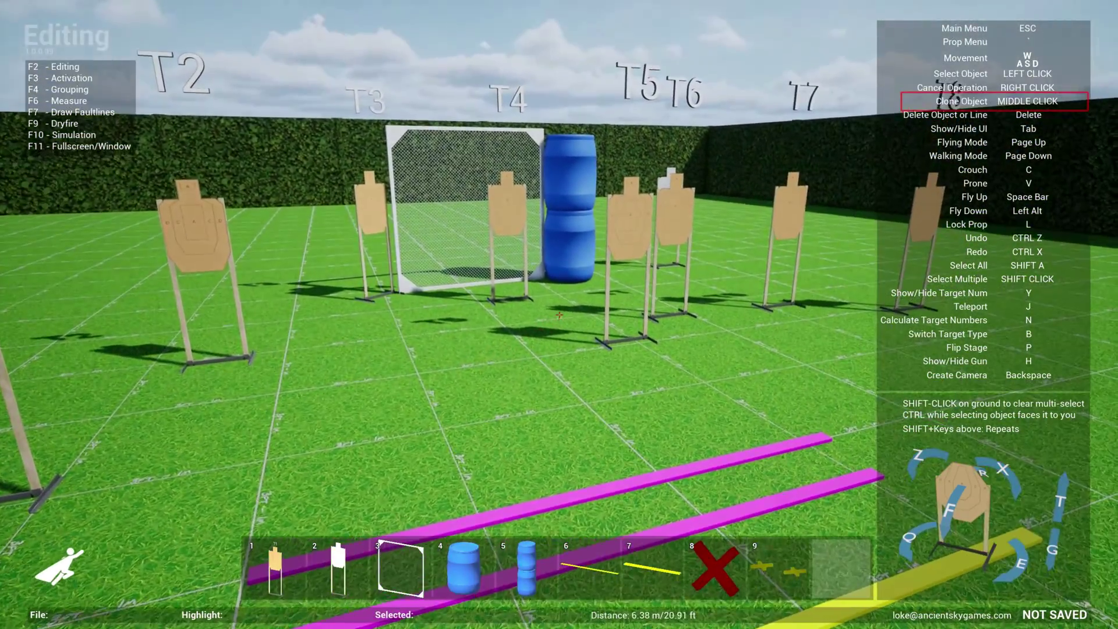
{"action": "key", "text": "s"}
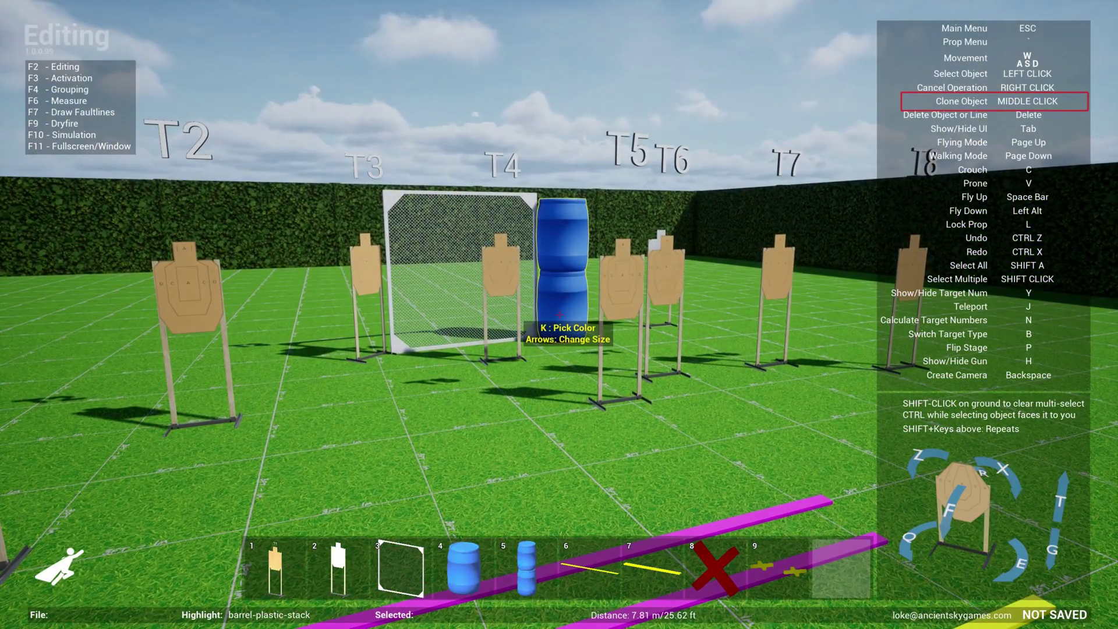
Clone the barrel stack and place the copy to the right of the mesh wall
{"action": "middle_click", "coordinate": [559, 315]}
{"action": "key", "text": "s"}
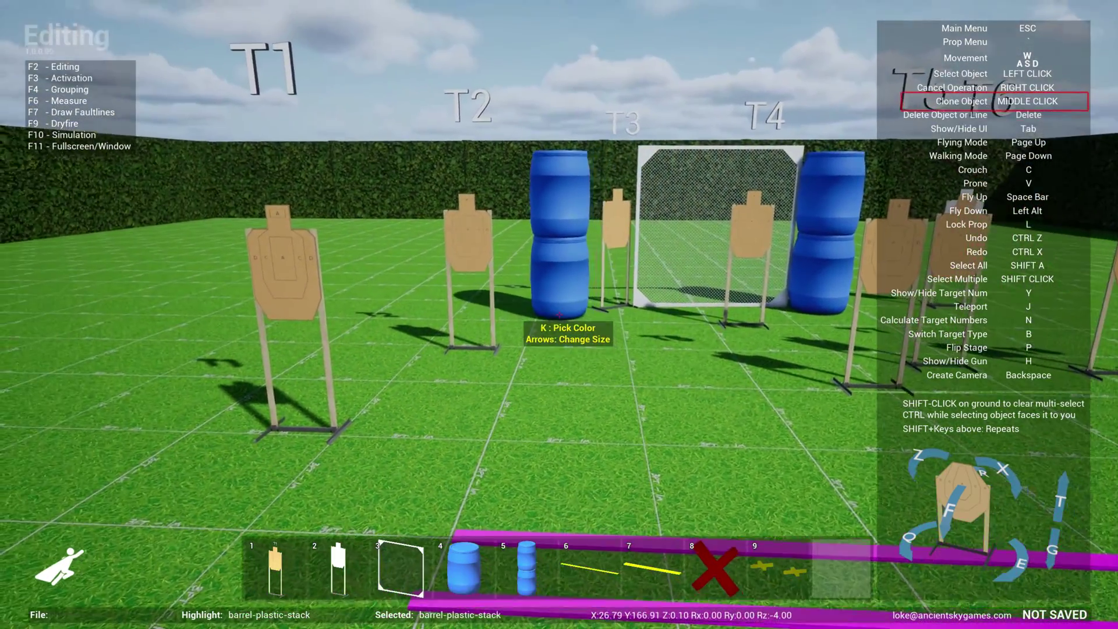
{"action": "key", "text": "s"}
{"action": "left_click", "coordinate": [559, 314]}
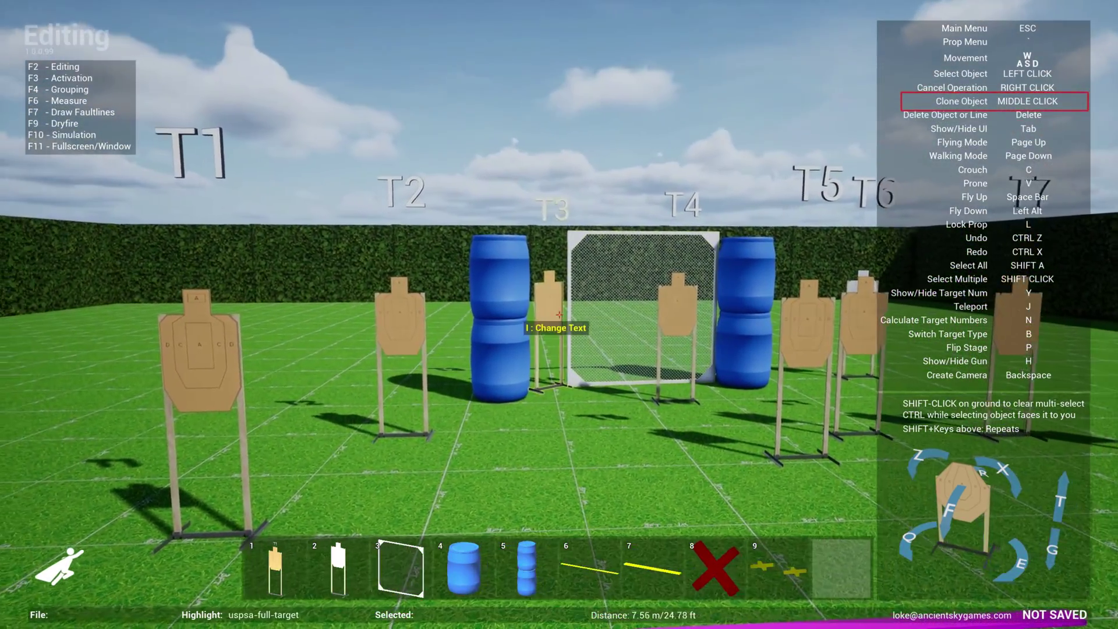
Move the target standing by the mesh wall to a new spot
{"action": "left_click", "coordinate": [559, 315]}
{"action": "key", "text": "w"}
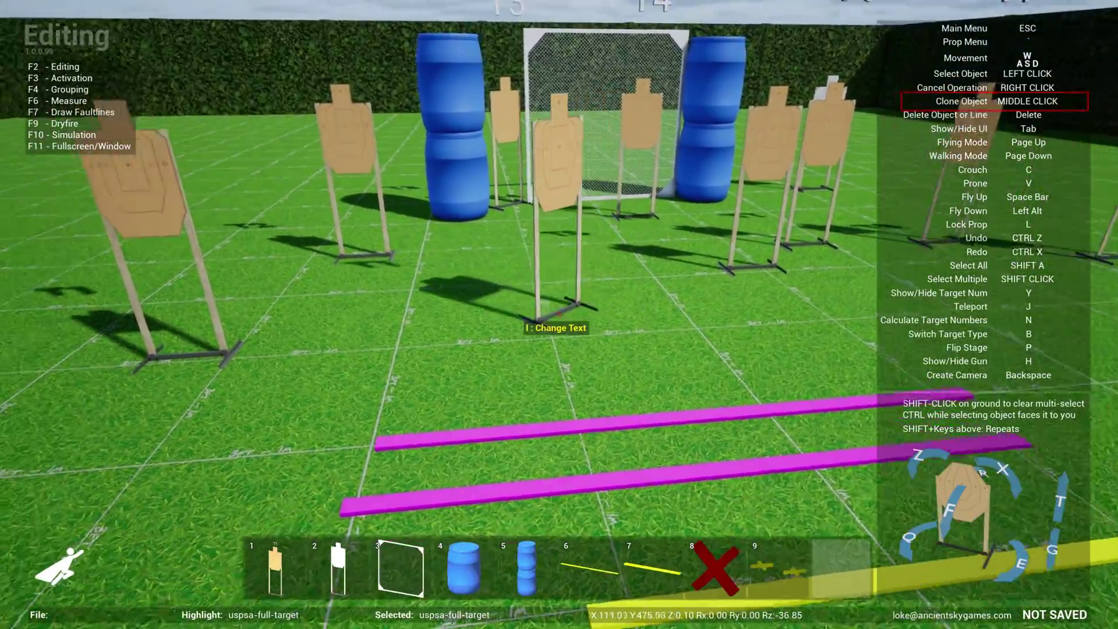
{"action": "key", "text": "s"}
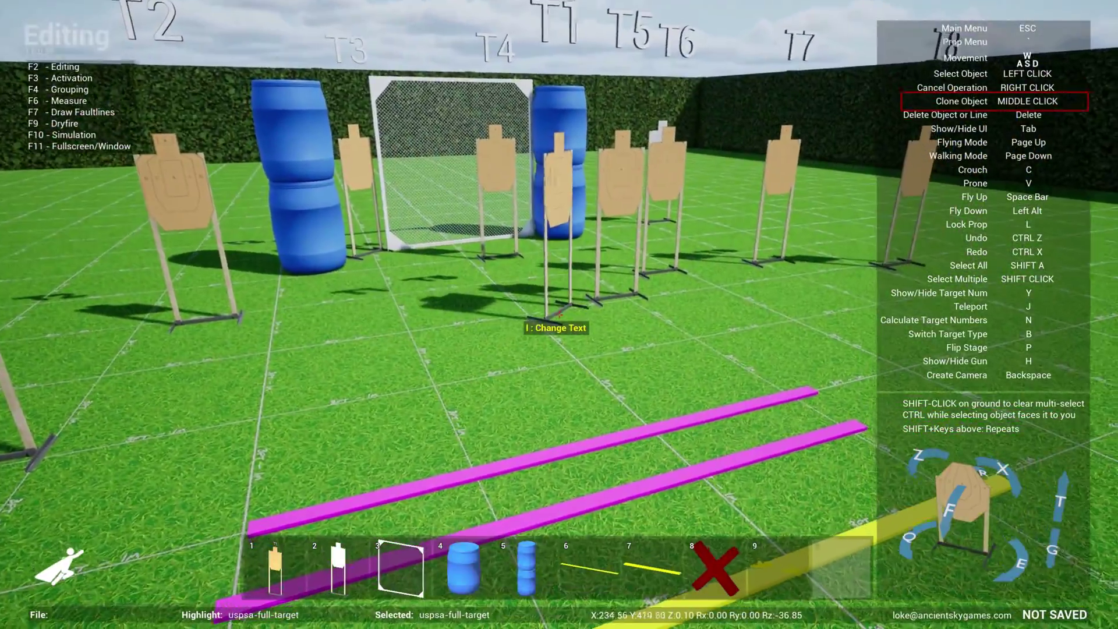
{"action": "left_click", "coordinate": [559, 315]}
{"action": "key", "text": "d"}
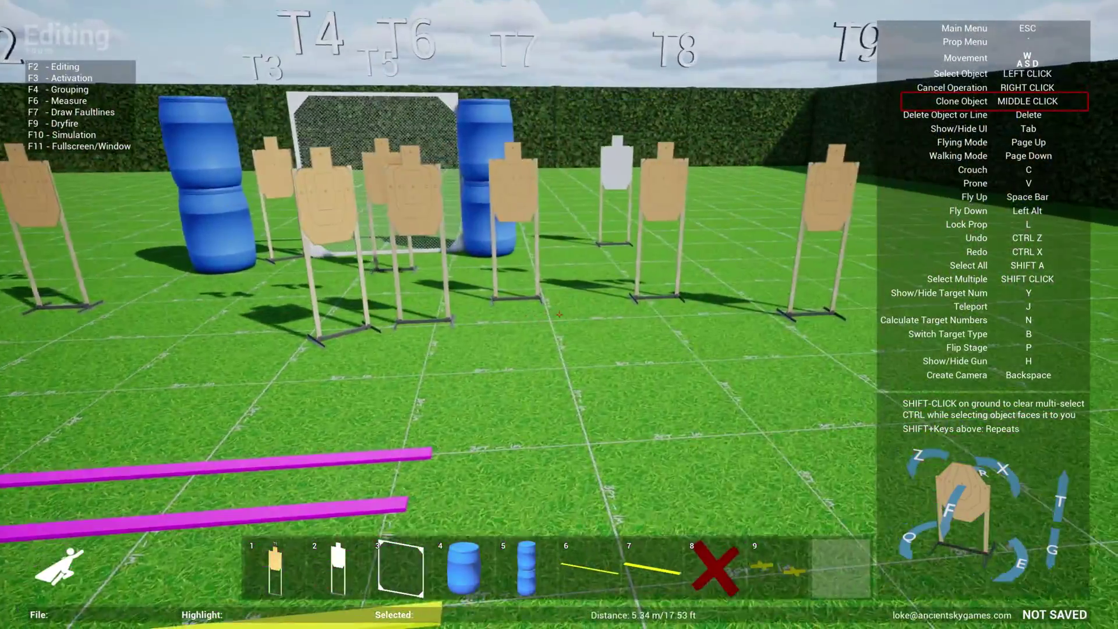
{"action": "key", "text": "s"}
Clone the white no-shoot target and place the second copy on the range
{"action": "key", "text": "w"}
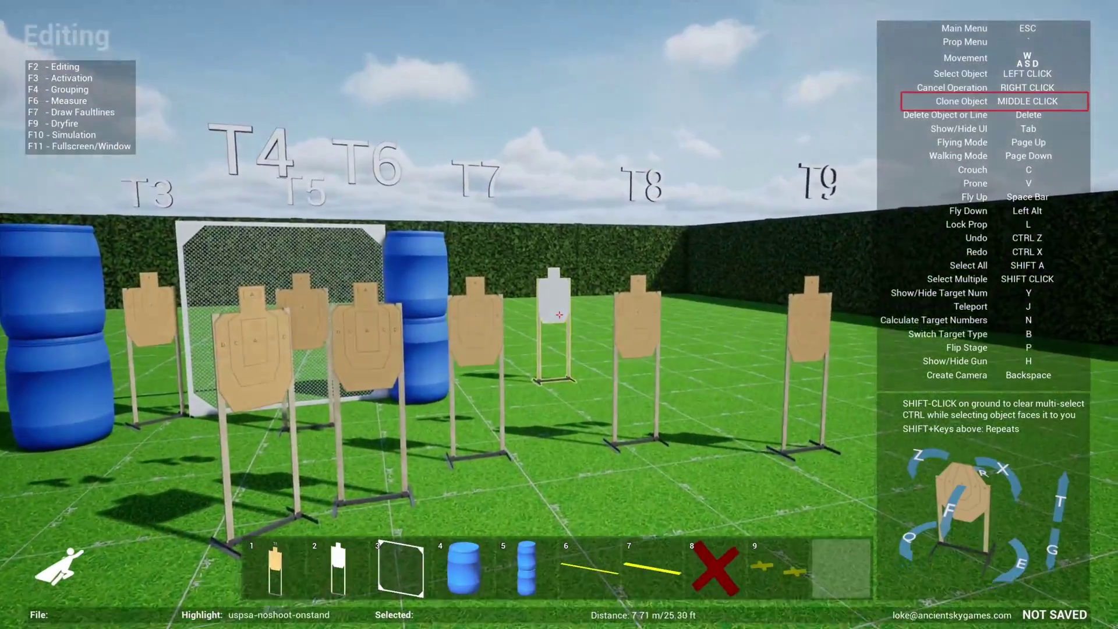
{"action": "middle_click", "coordinate": [559, 315]}
{"action": "key", "text": "s"}
{"action": "left_click", "coordinate": [559, 315]}
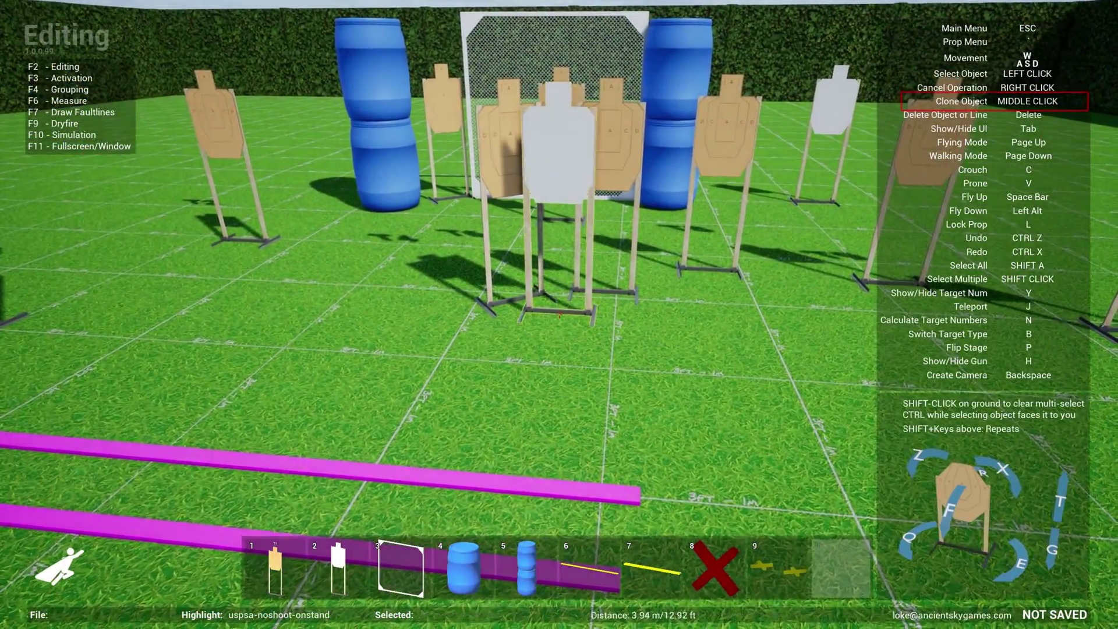
{"action": "key", "text": "s"}
{"action": "key", "text": "s"}
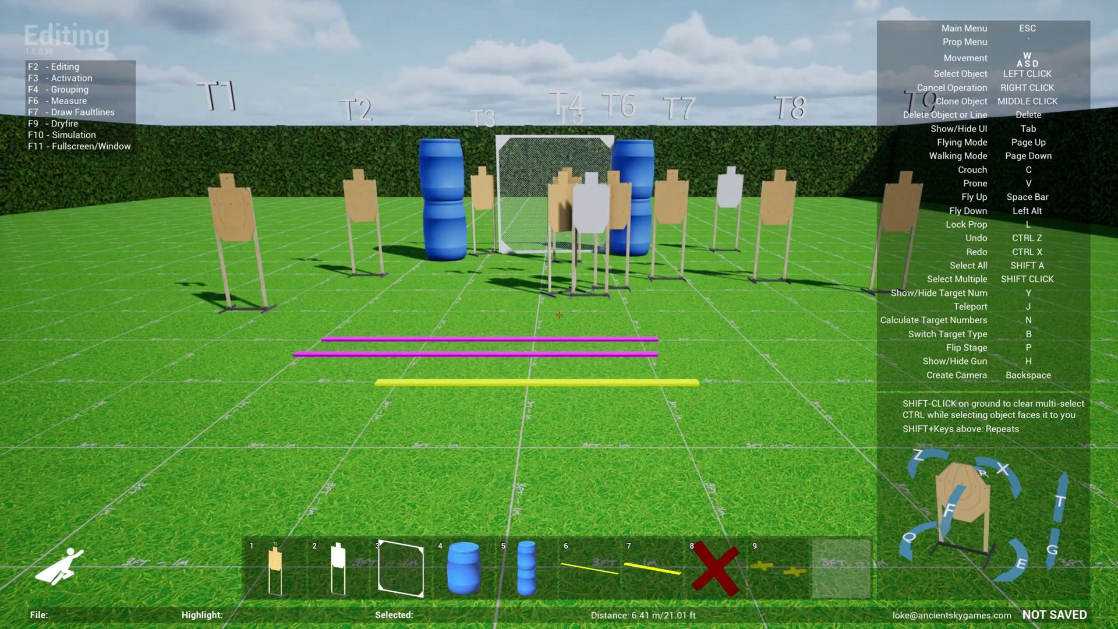
Set a mesh wall down near the left barrels, angled about -70 degrees
{"action": "key", "text": "w"}
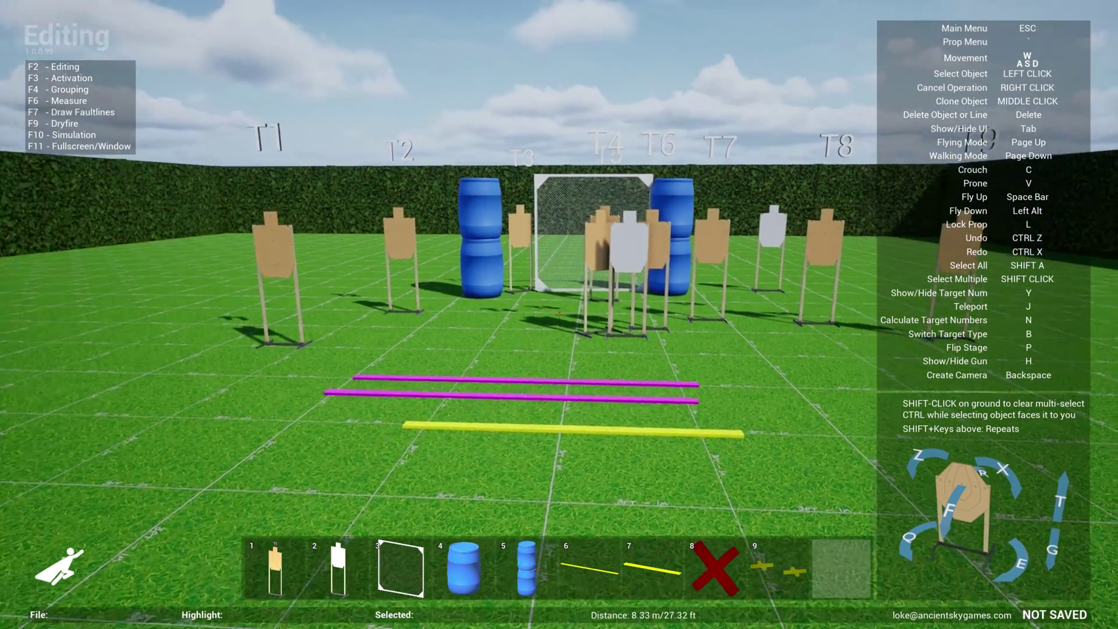
{"action": "left_click", "coordinate": [559, 315]}
{"action": "key", "text": "q"}
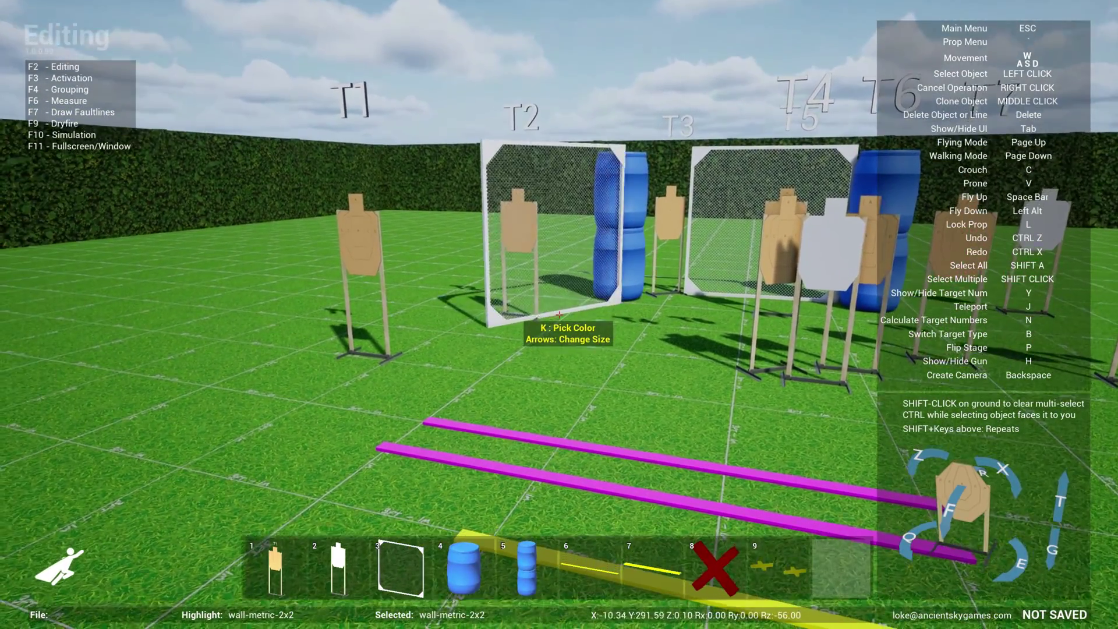
{"action": "key", "text": "s"}
{"action": "left_click", "coordinate": [559, 315]}
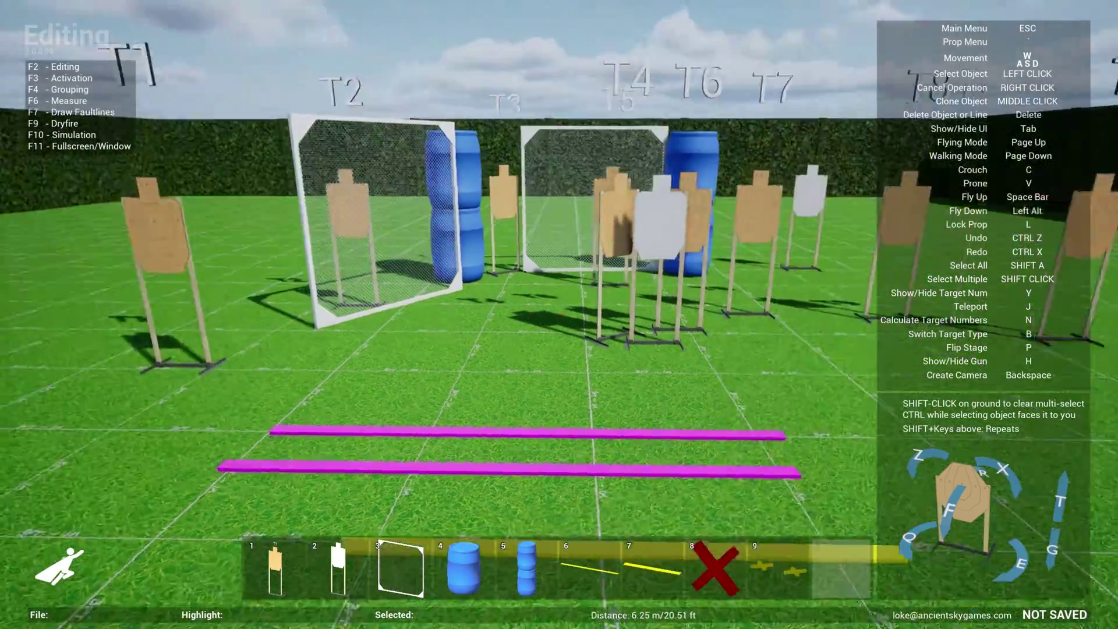
Delete the yellow 8 ft faultline, leaving only the two magenta faultlines
{"action": "key", "text": "w"}
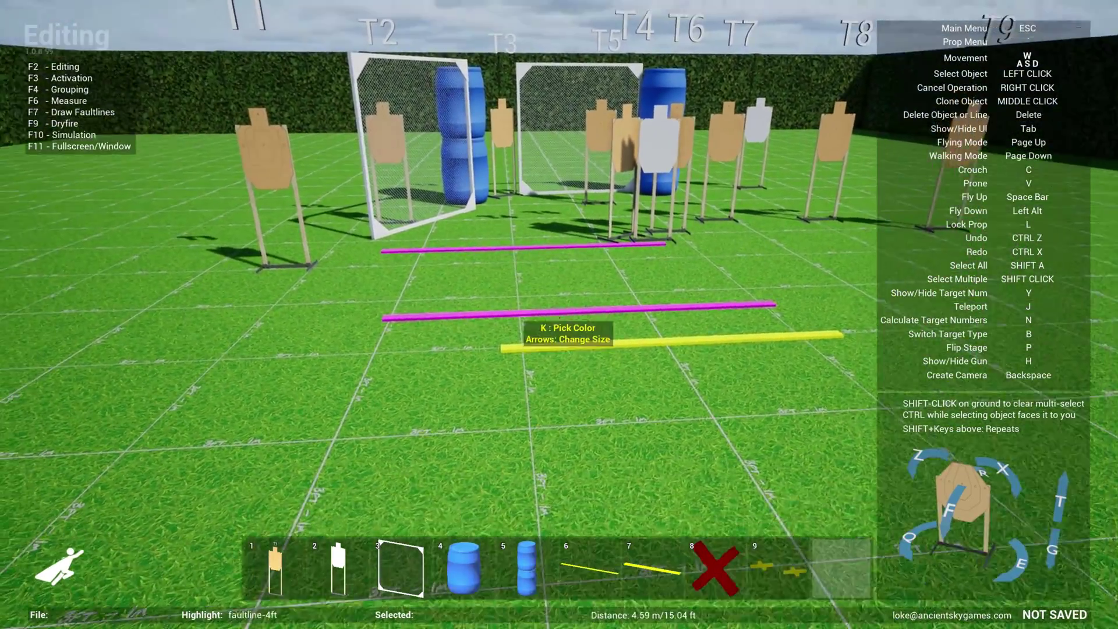
{"action": "left_click", "coordinate": [559, 315]}
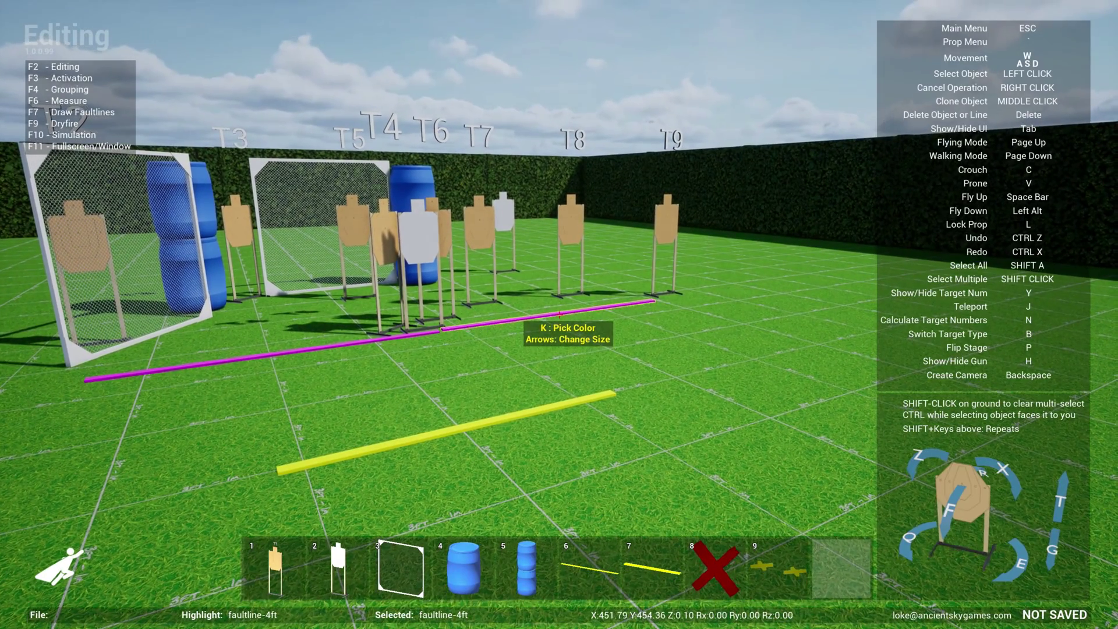
{"action": "key", "text": "w"}
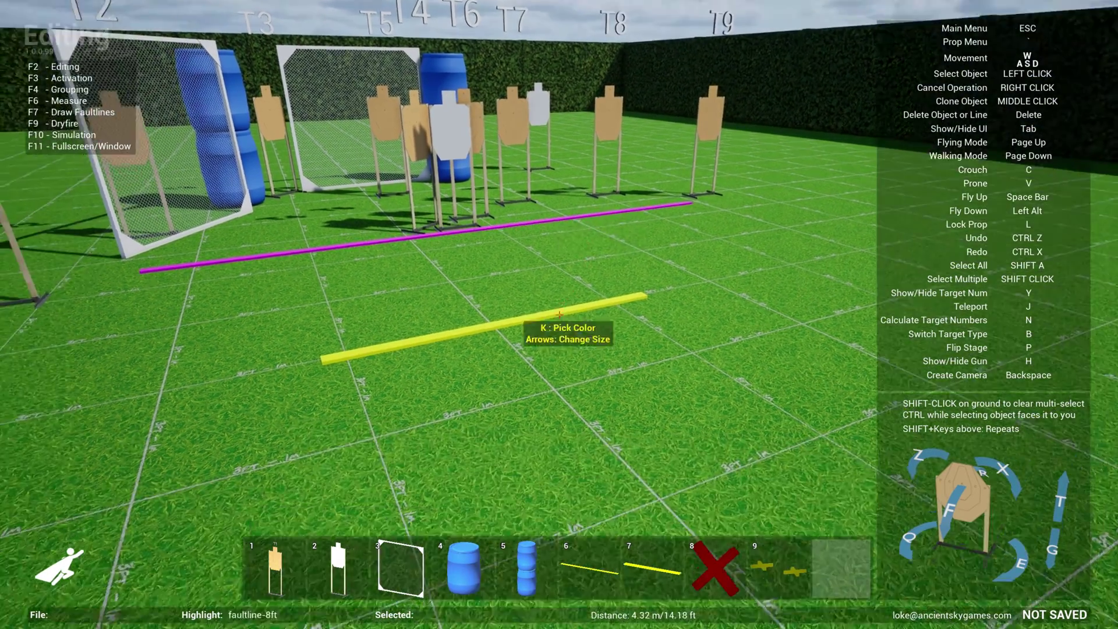
{"action": "key", "text": "Delete"}
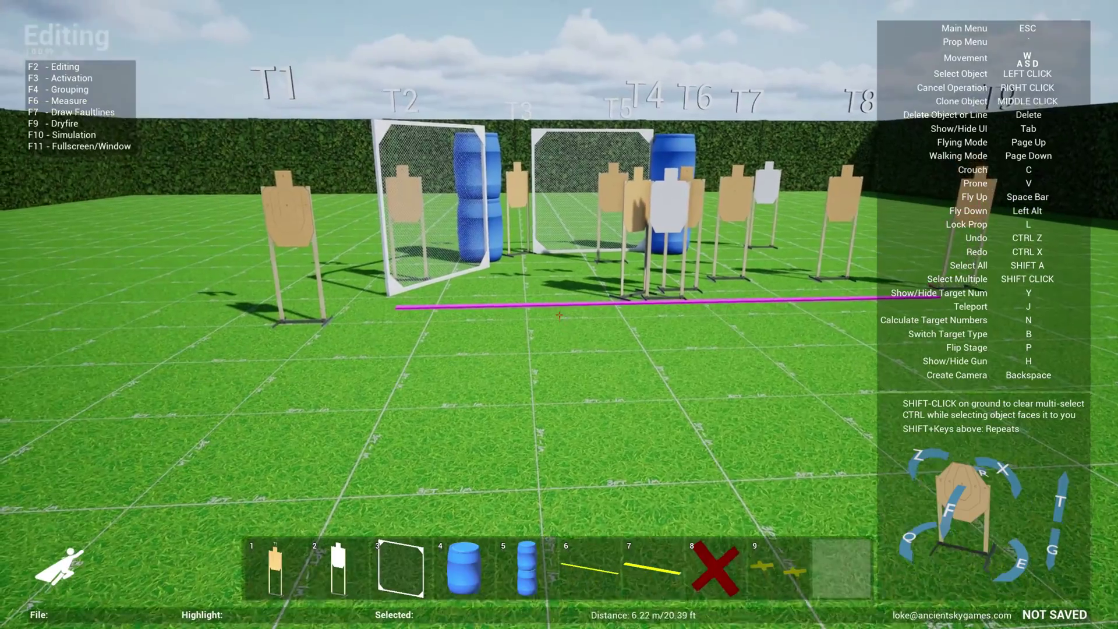
{"action": "key", "text": "w"}
{"action": "key", "text": "s"}
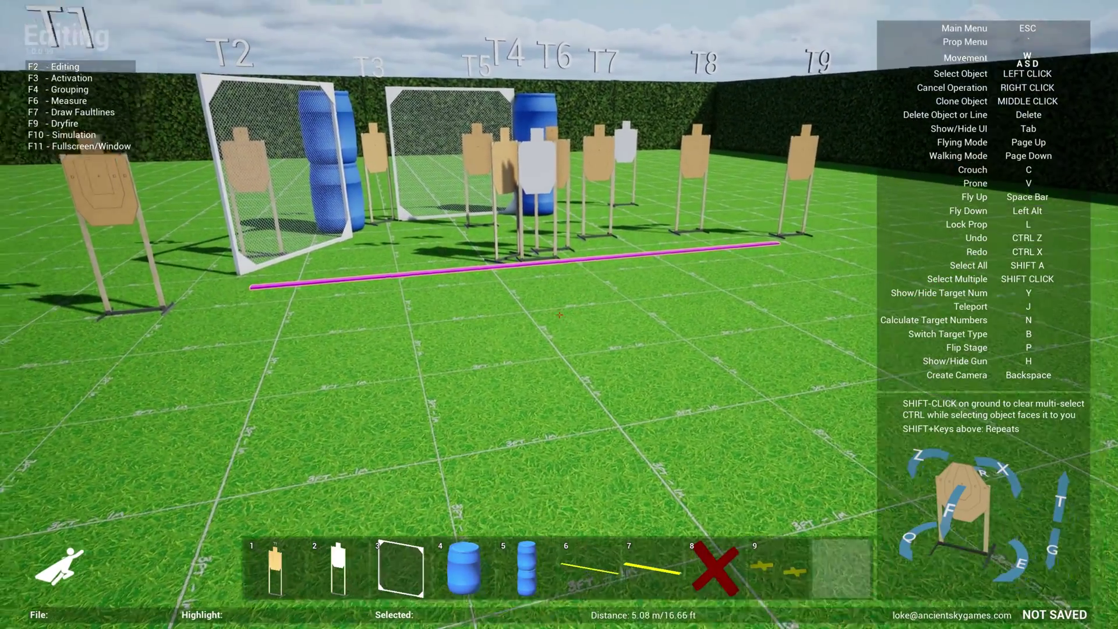
{"action": "middle_click", "coordinate": [559, 314]}
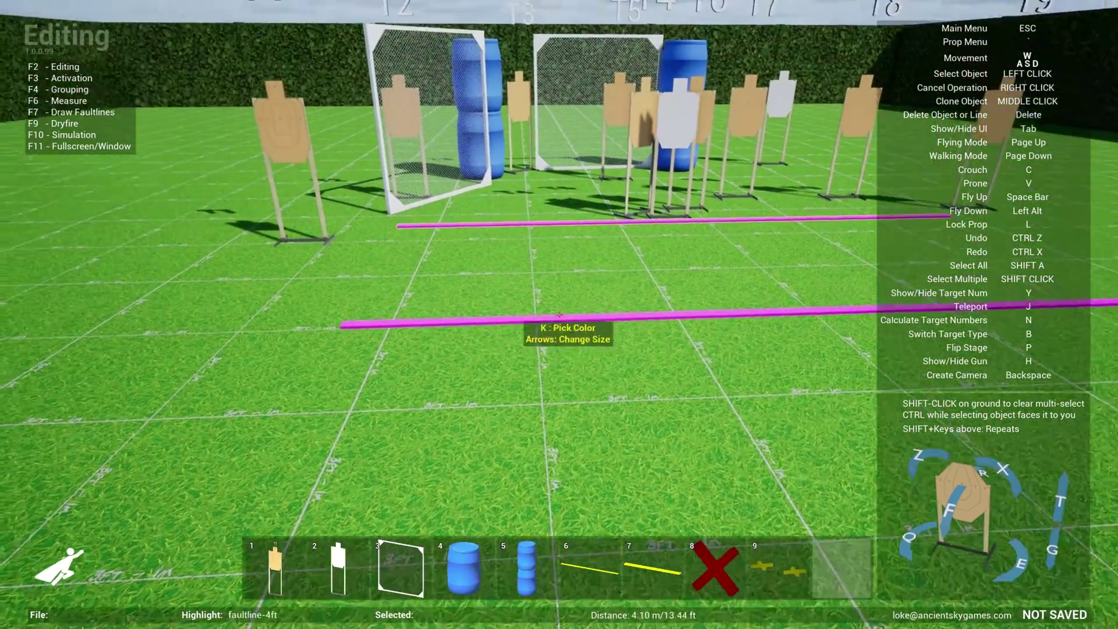
Drop the magenta copy, then add an 8 ft faultline rotated 90°, recoloured magenta, at the box corner
{"action": "left_click", "coordinate": [559, 314]}
{"action": "key", "text": "7"}
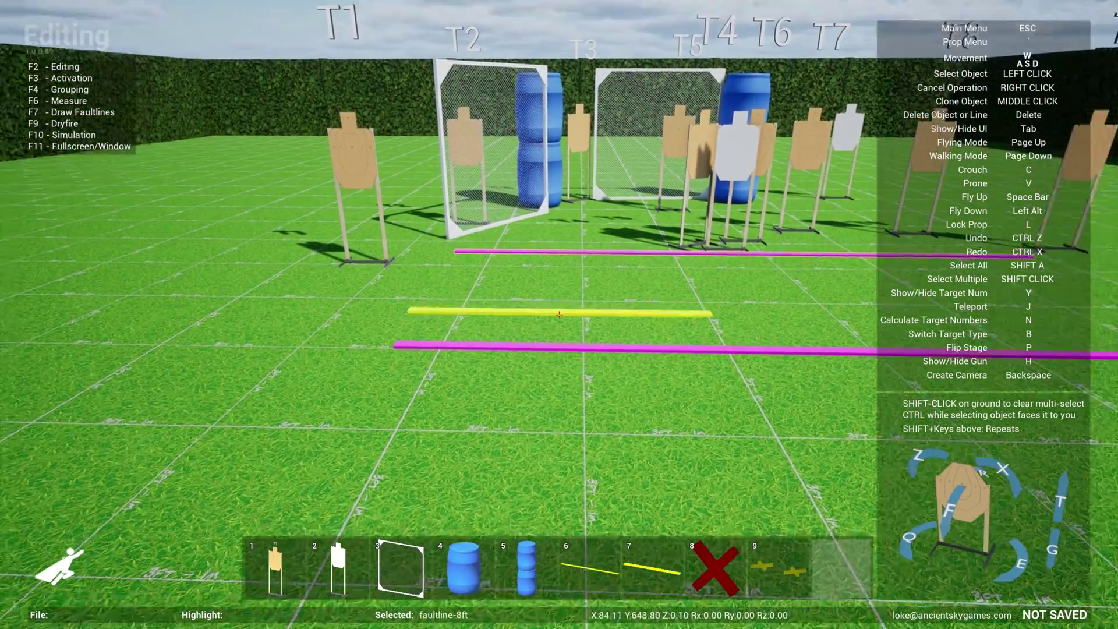
{"action": "key", "text": "e"}
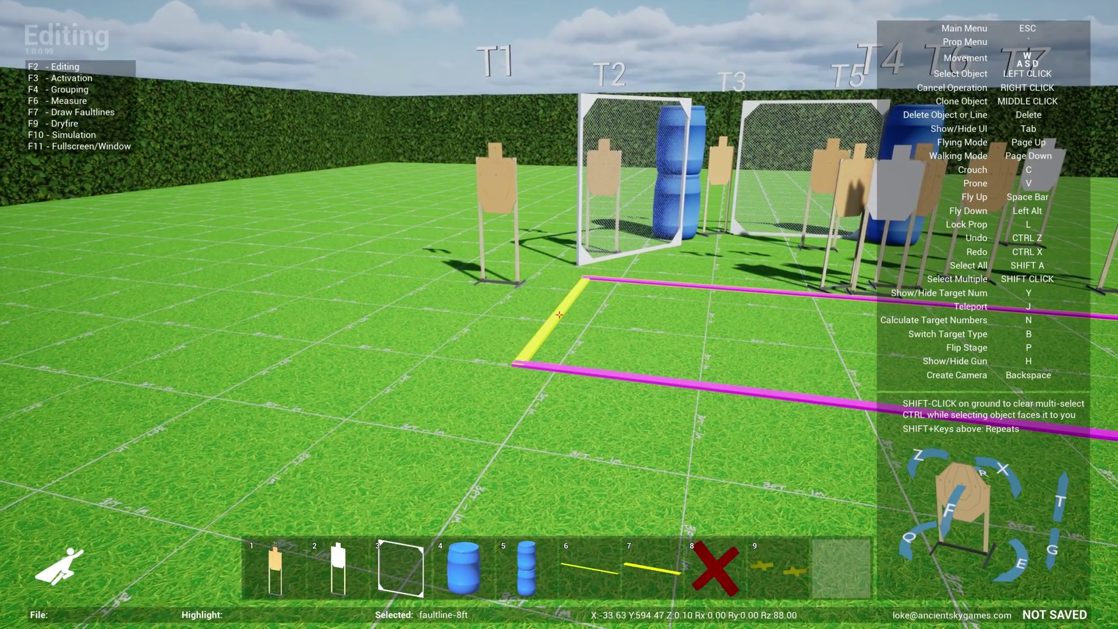
{"action": "key", "text": "k"}
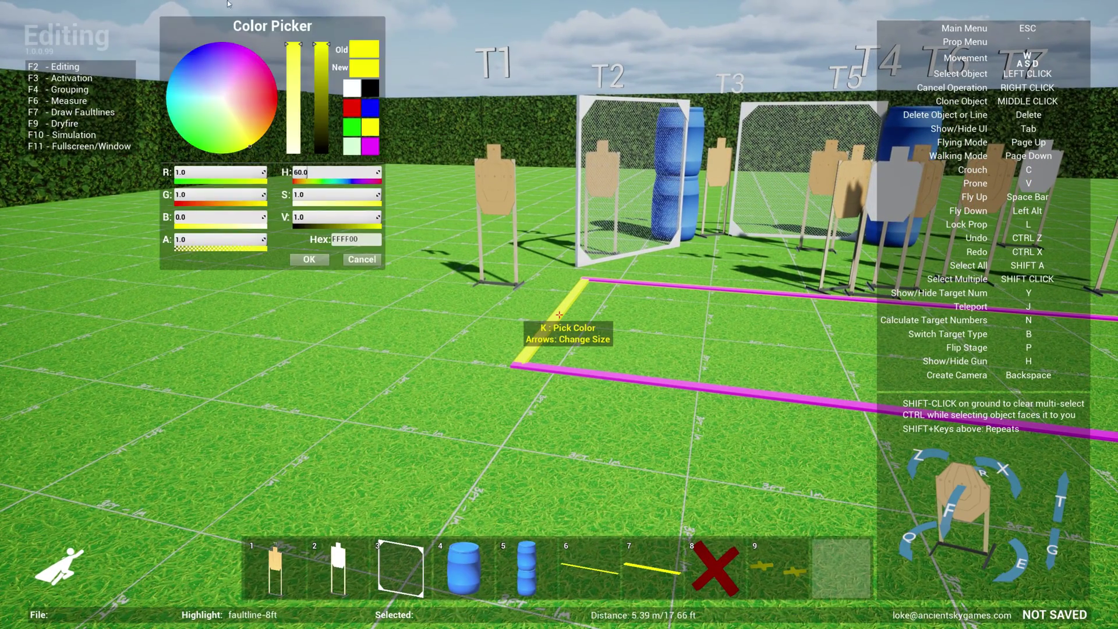
{"action": "left_click", "coordinate": [324, 264]}
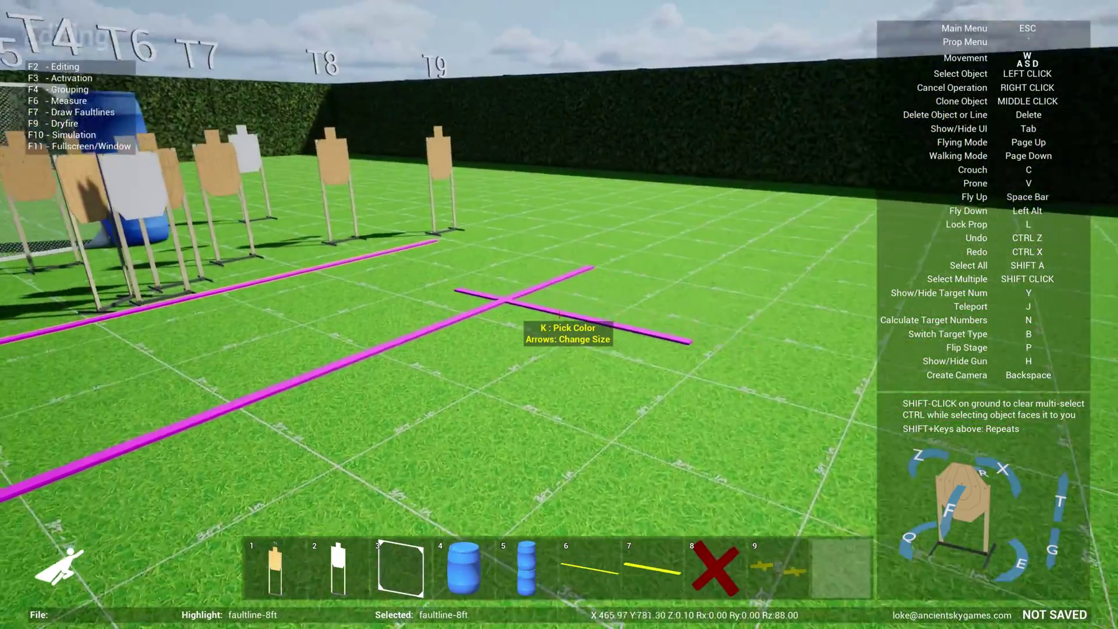
{"action": "key", "text": "w"}
{"action": "left_click", "coordinate": [559, 315]}
{"action": "key", "text": "s"}
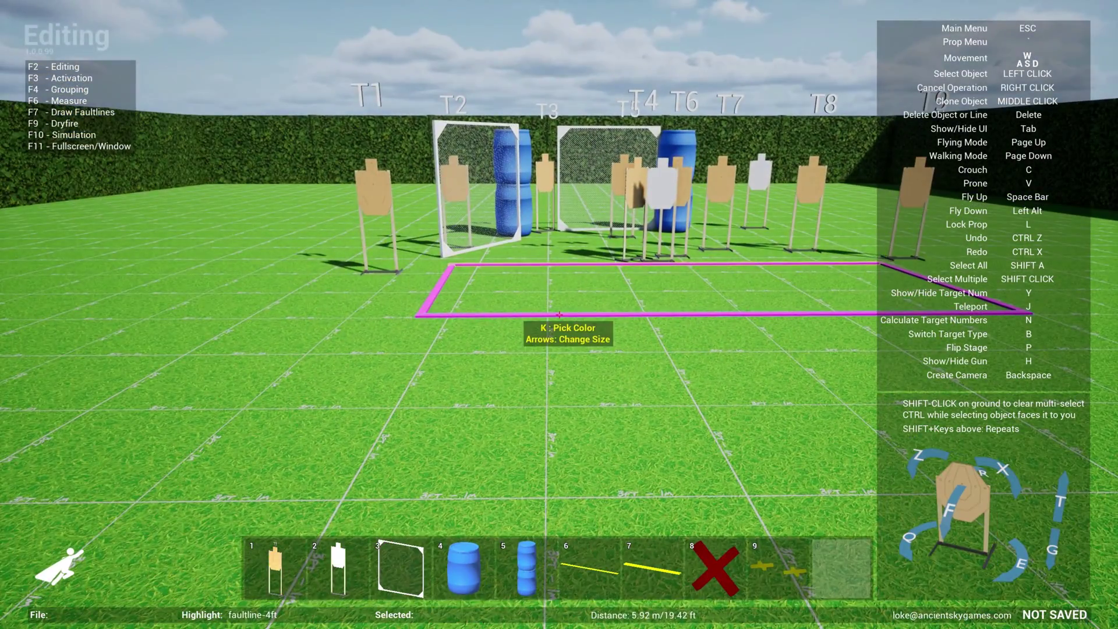
{"action": "key", "text": "s"}
{"action": "key", "text": "s"}
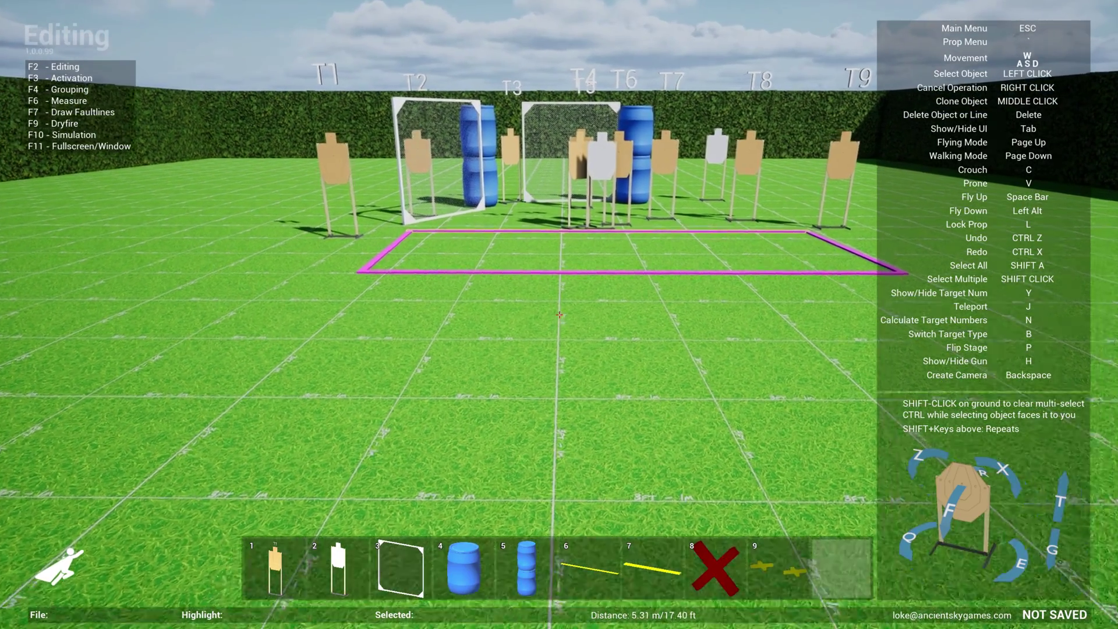
{"action": "key", "text": "w"}
{"action": "key", "text": "s"}
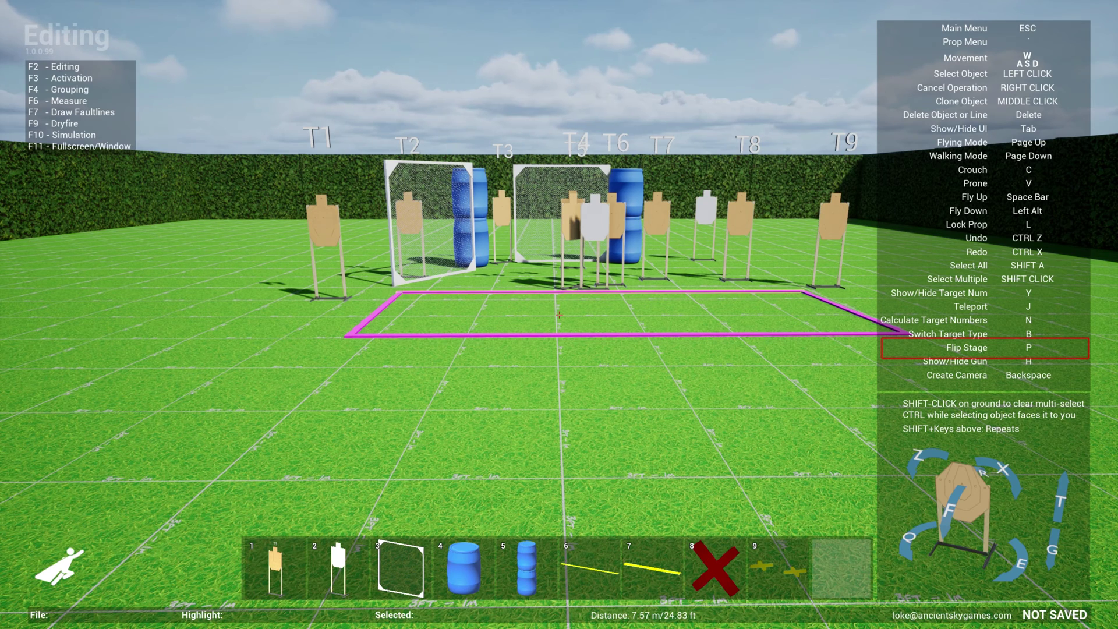
Flip the stage five times between T9–T1 and T1–T9 order, watching from above
{"action": "key", "text": "p"}
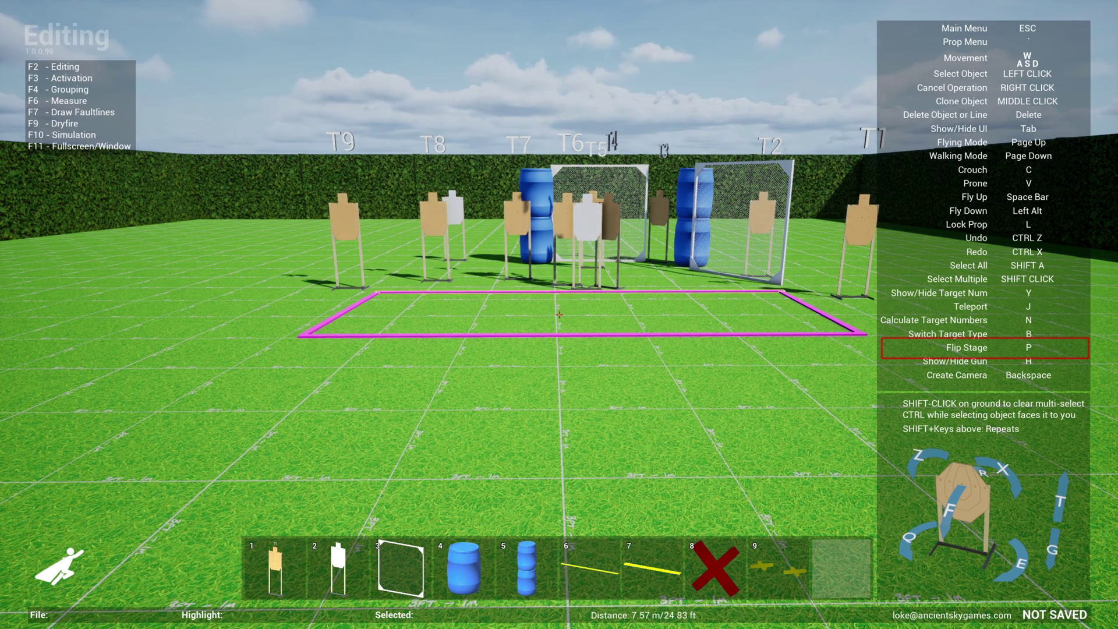
{"action": "key", "text": "space"}
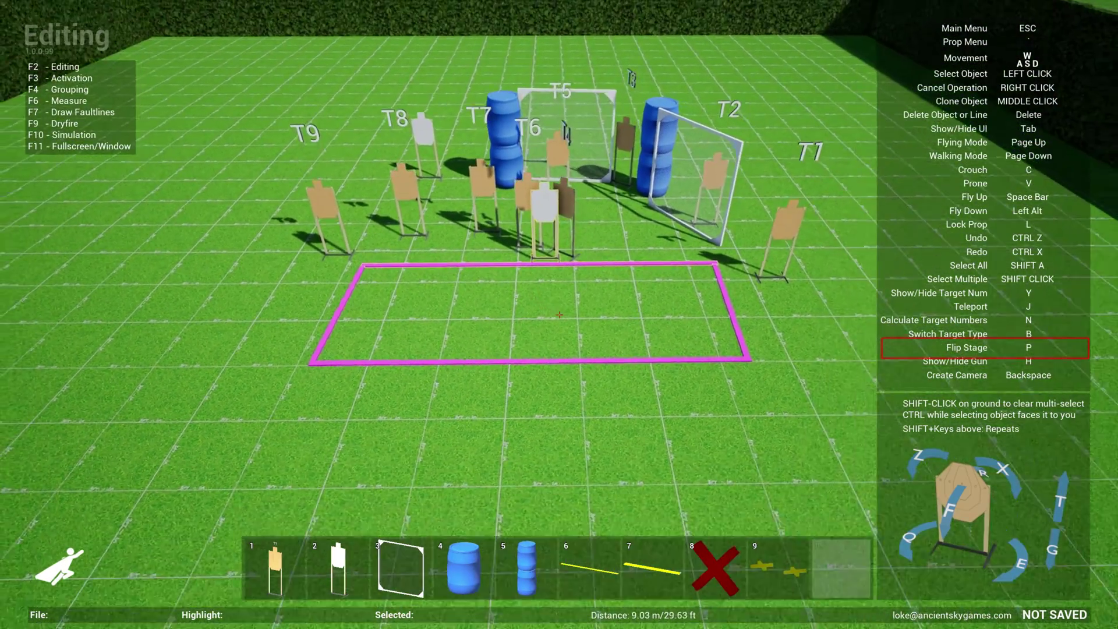
{"action": "key", "text": "p"}
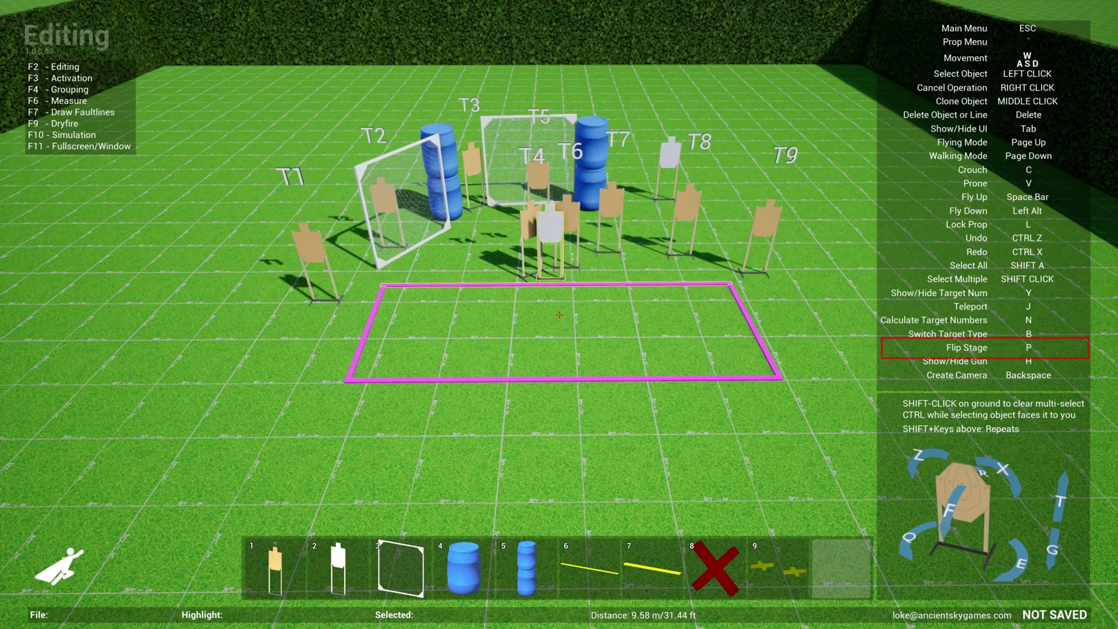
{"action": "key", "text": "p"}
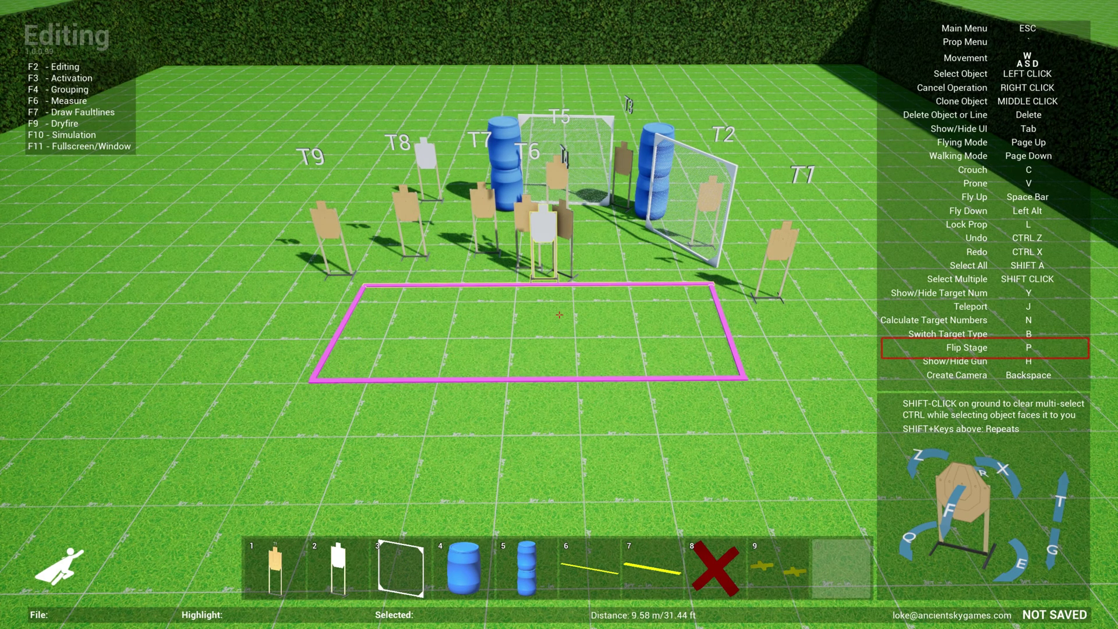
{"action": "key", "text": "p"}
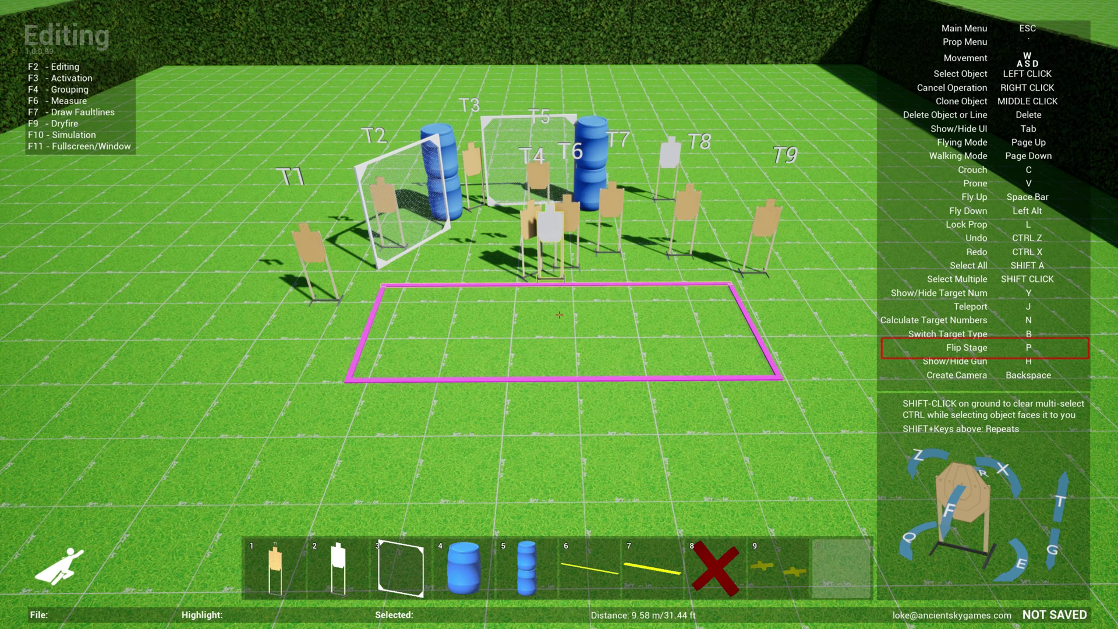
{"action": "key", "text": "p"}
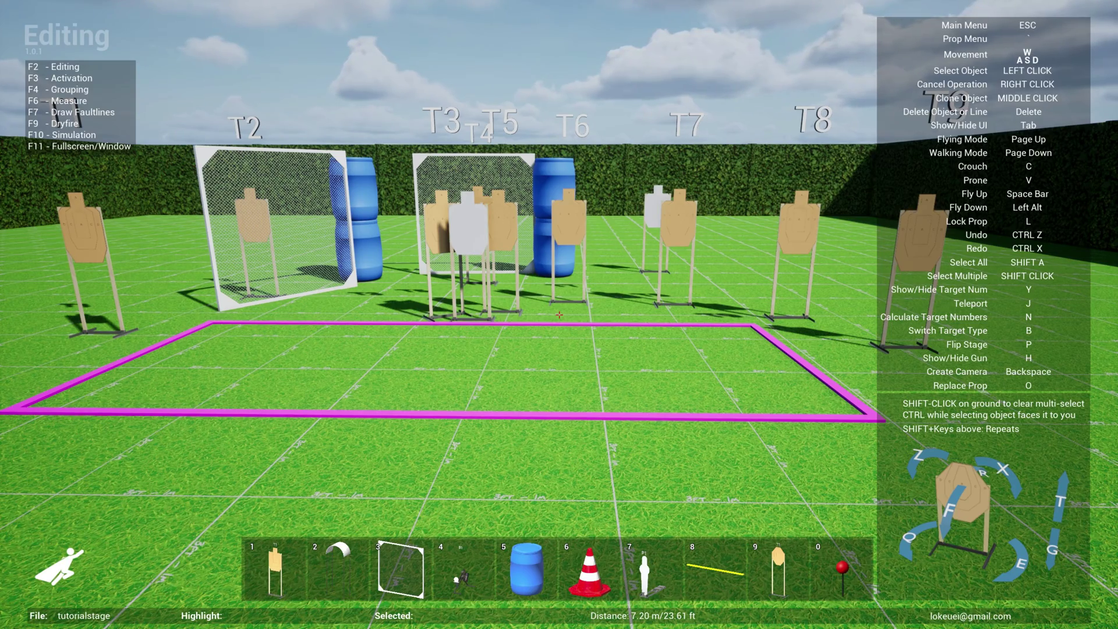
{"action": "key", "text": "s"}
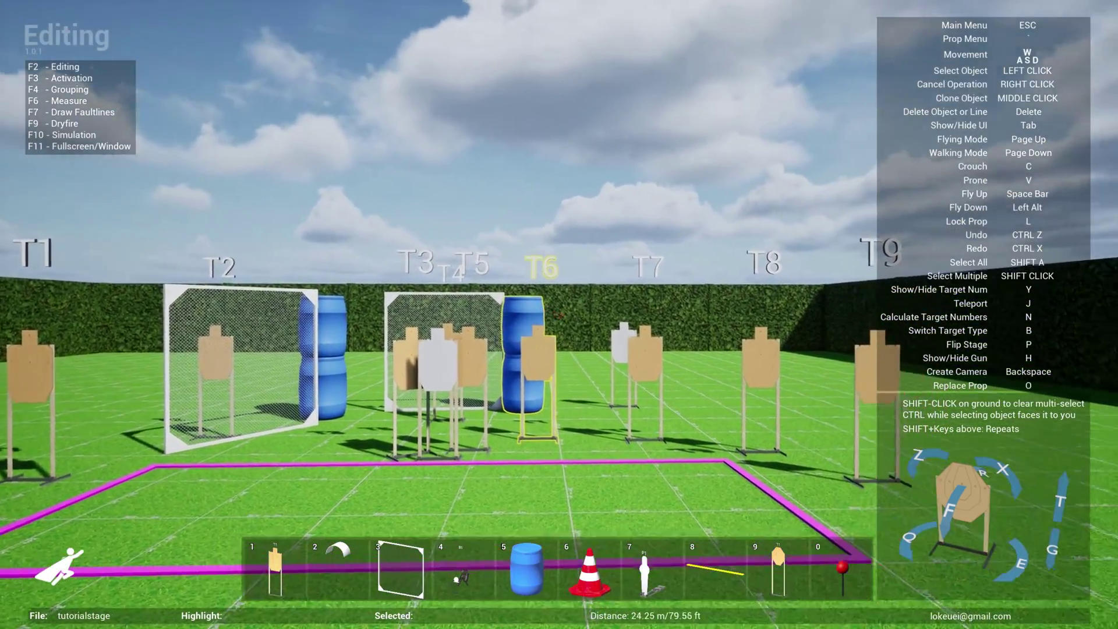
{"action": "key", "text": "w"}
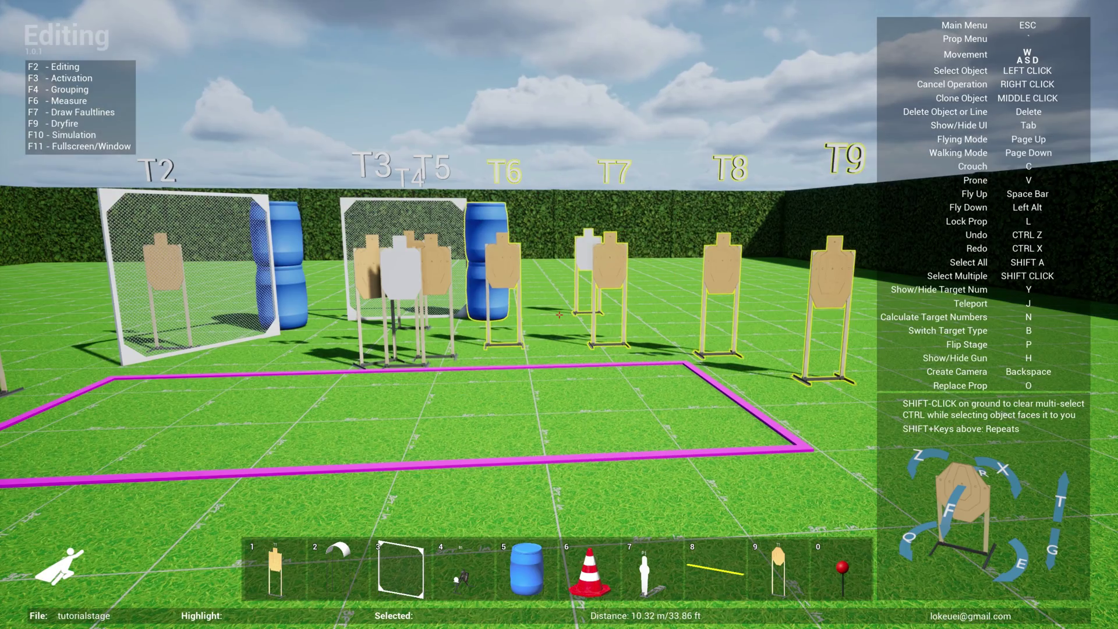
{"action": "key", "text": "w"}
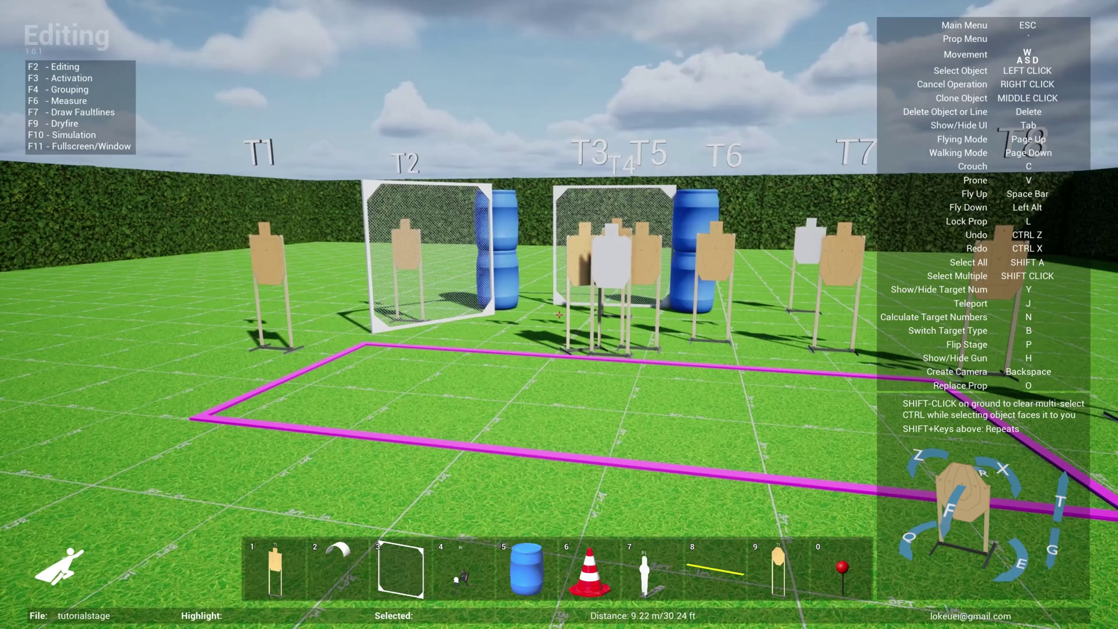
{"action": "key", "text": "w"}
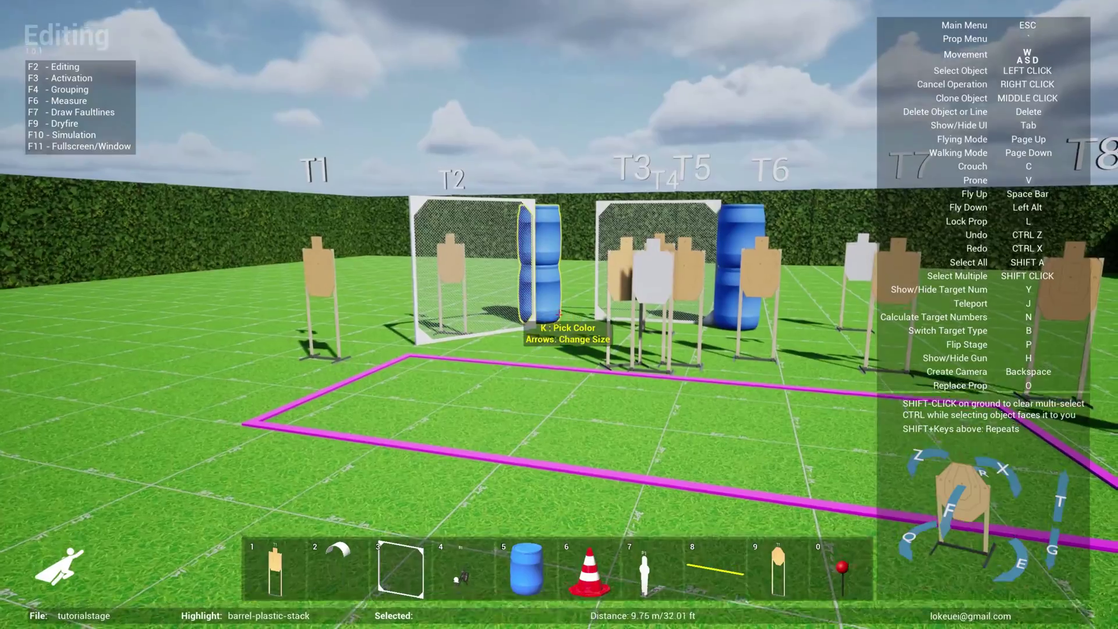
{"action": "key", "text": "w"}
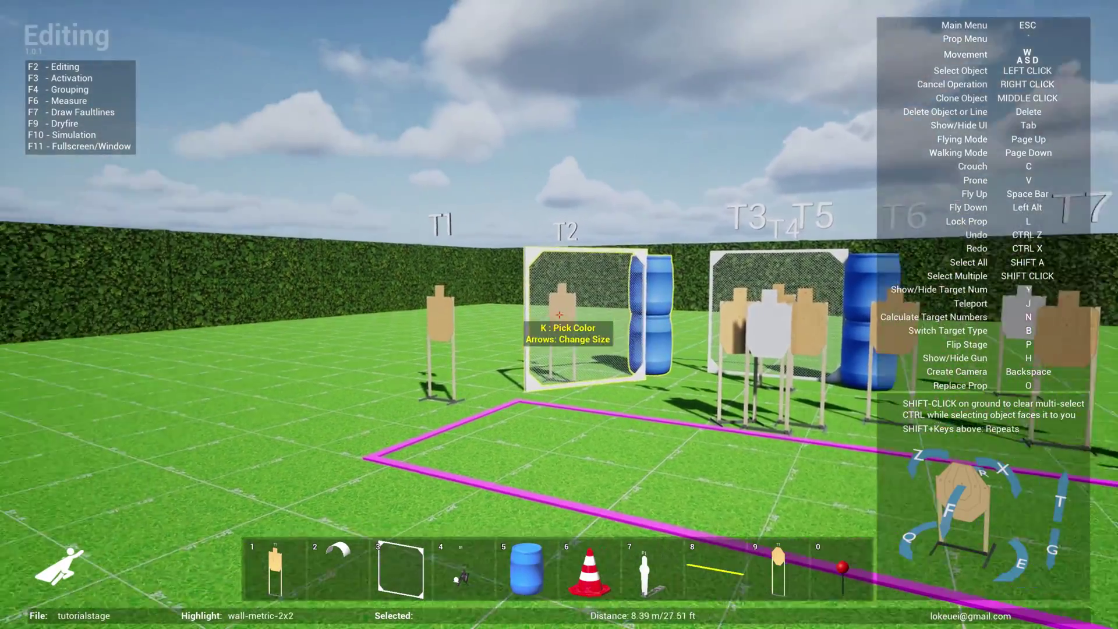
{"action": "key", "text": "a"}
{"action": "key", "text": "w"}
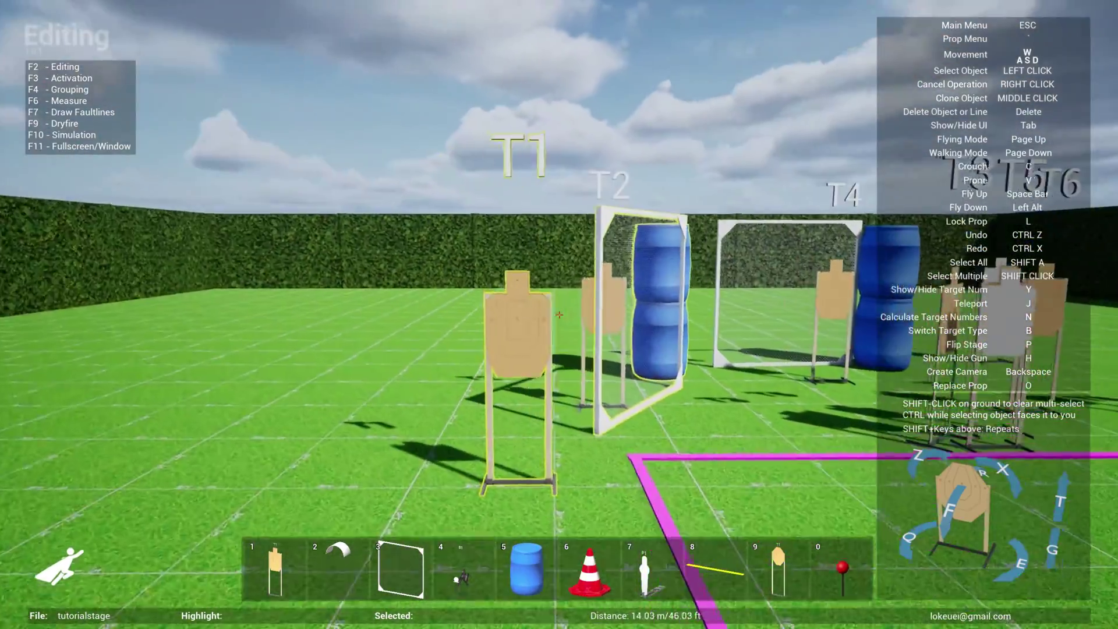
{"action": "key", "text": "s"}
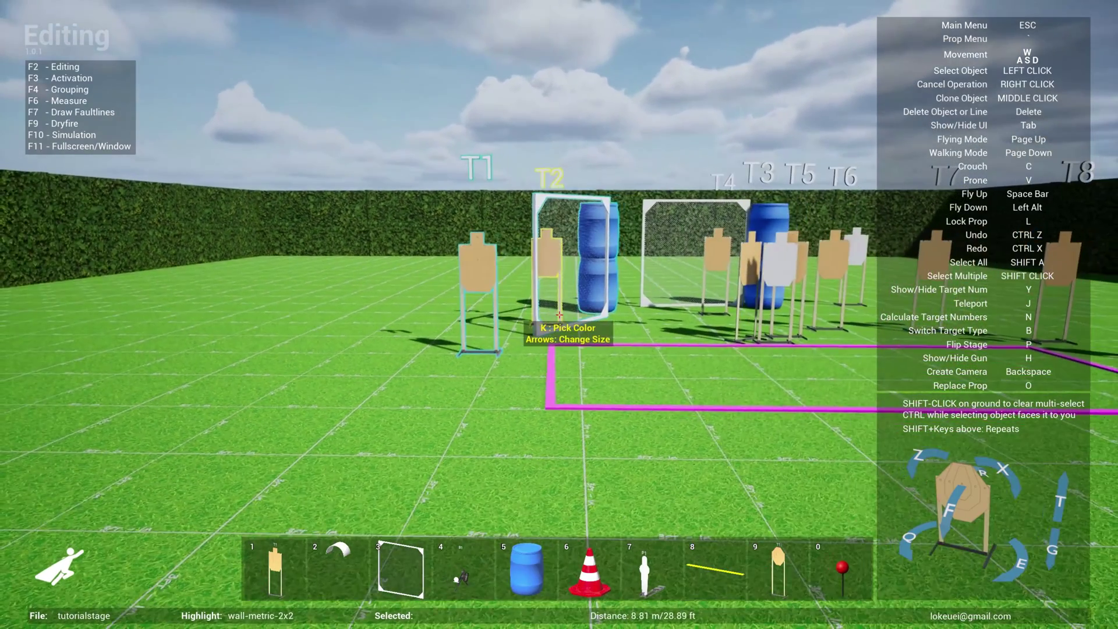
{"action": "key", "text": "s"}
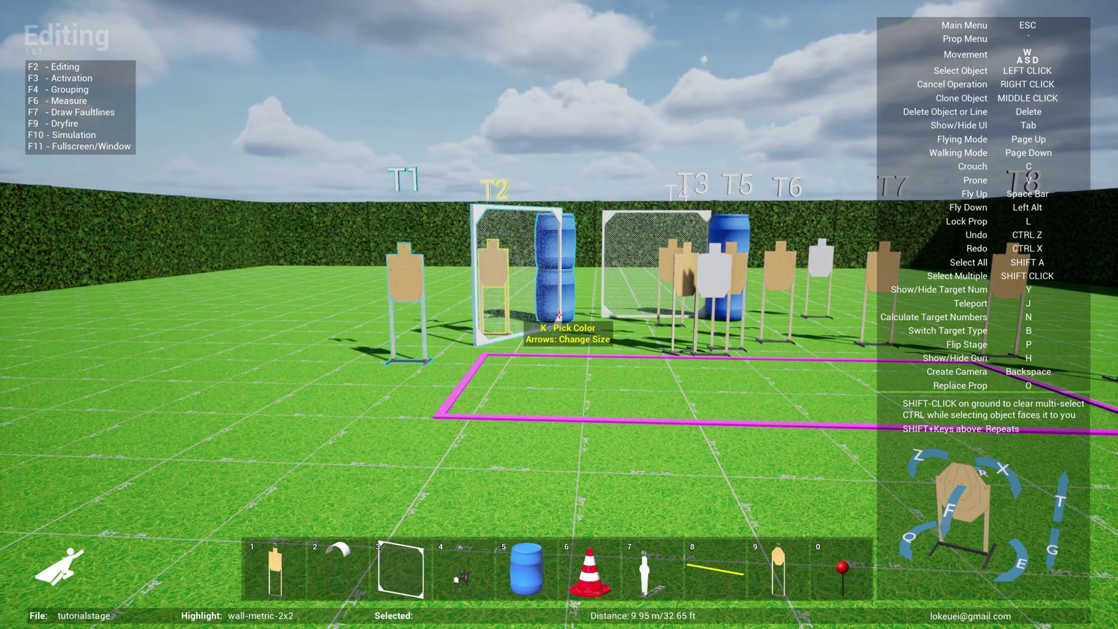
{"action": "key", "text": "ctrl+z"}
{"action": "key", "text": "ctrl+x"}
{"action": "key", "text": "ctrl+z"}
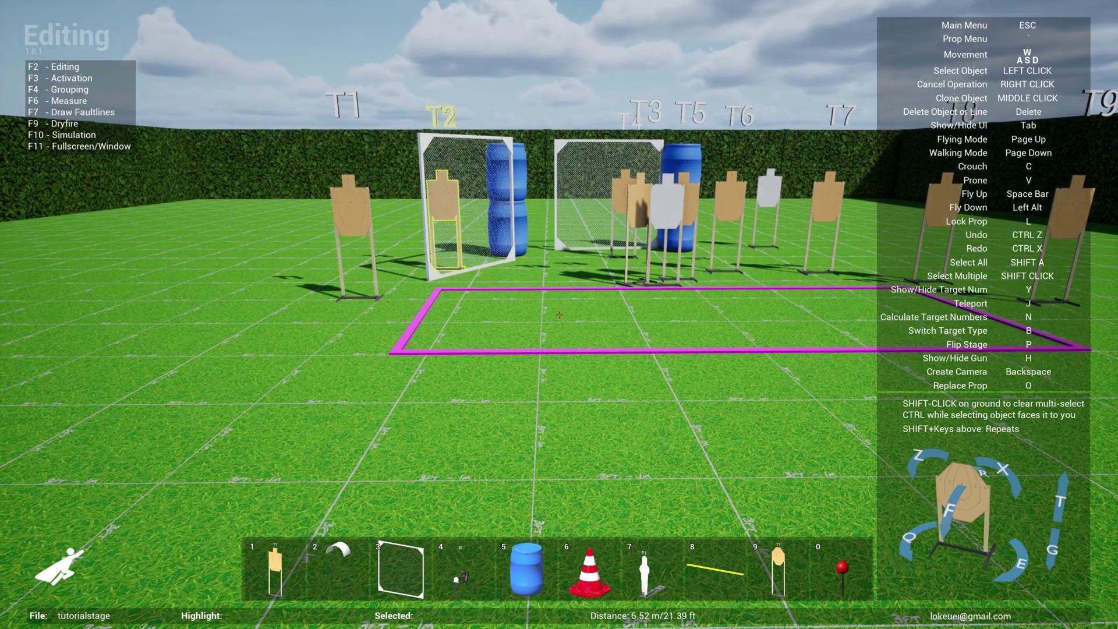
{"action": "key", "text": "d"}
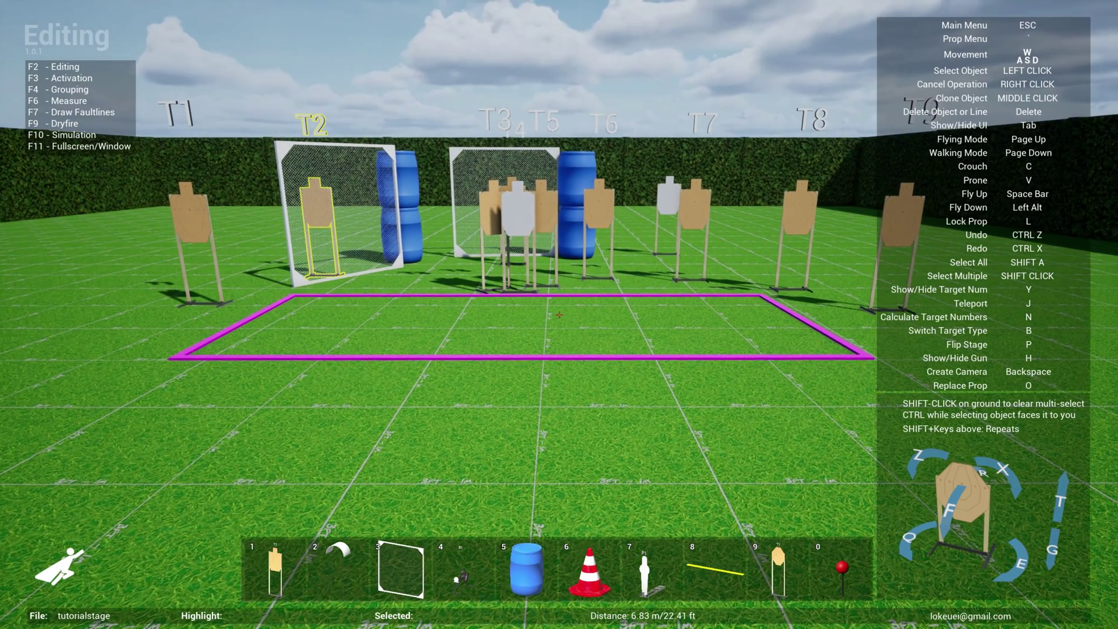
{"action": "key", "text": "ctrl+z"}
{"action": "key", "text": "ctrl+x"}
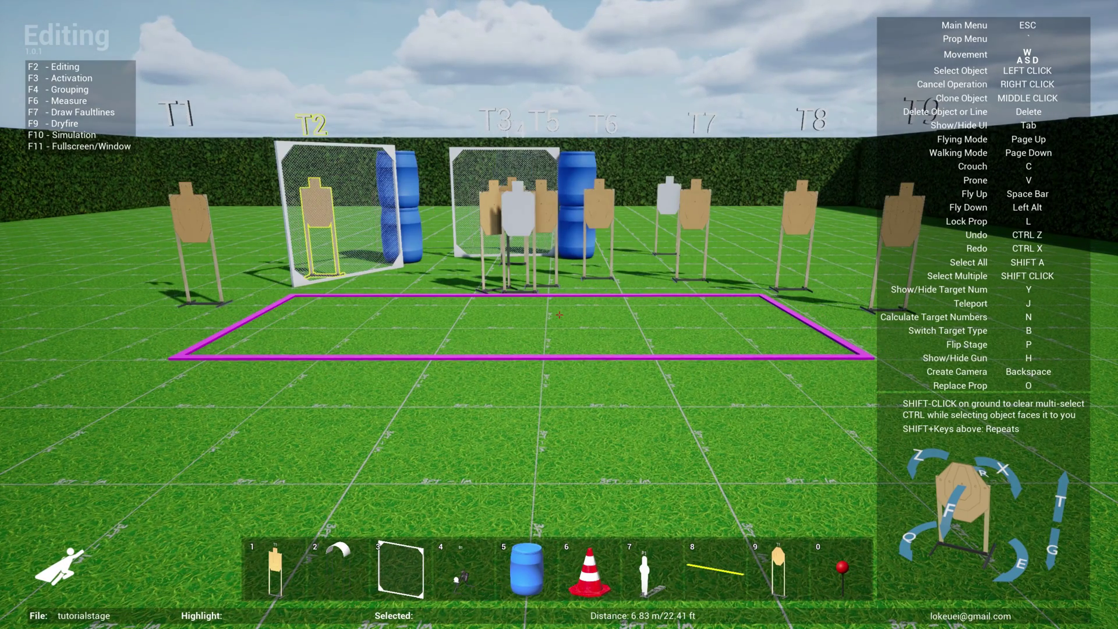